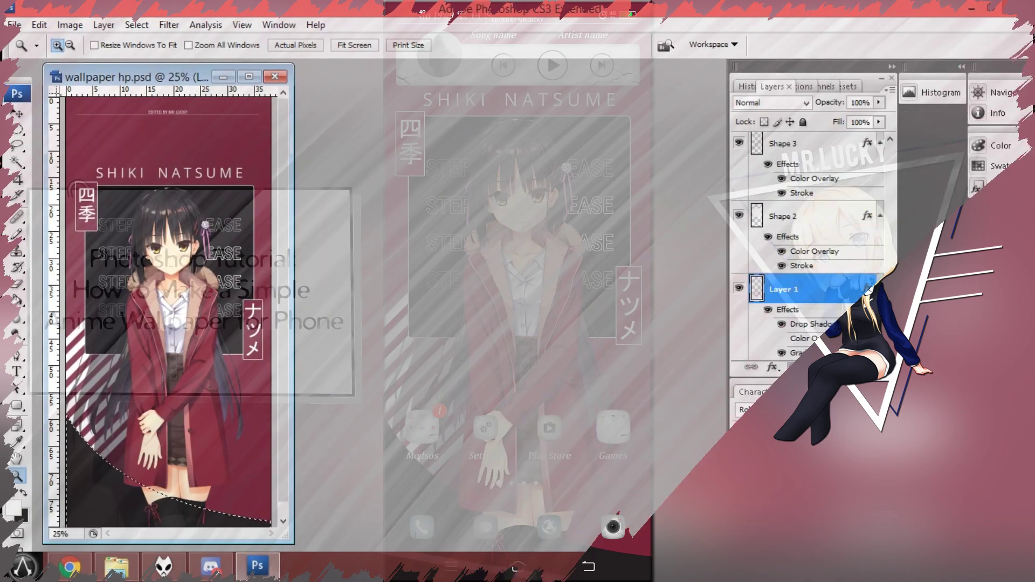
Check wallpaper hp.psd's image size: 1080 × 2340 pixels at 72 pixels/inch
right_click(208, 80)
left_click(237, 106)
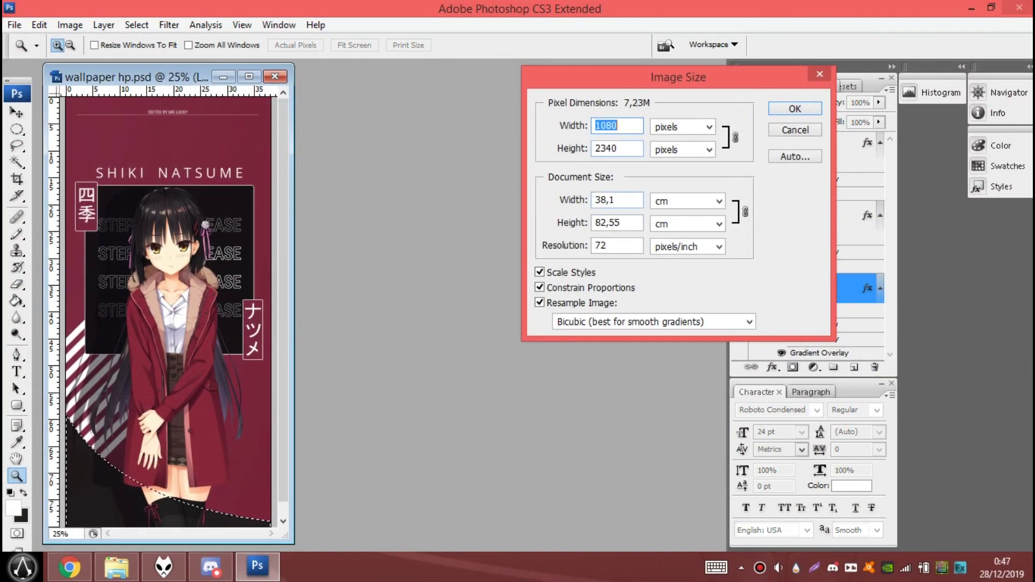
Create a new 1080 × 2340 px document named Wallpaper HP Kanna
key("Escape")
key("ctrl+n")
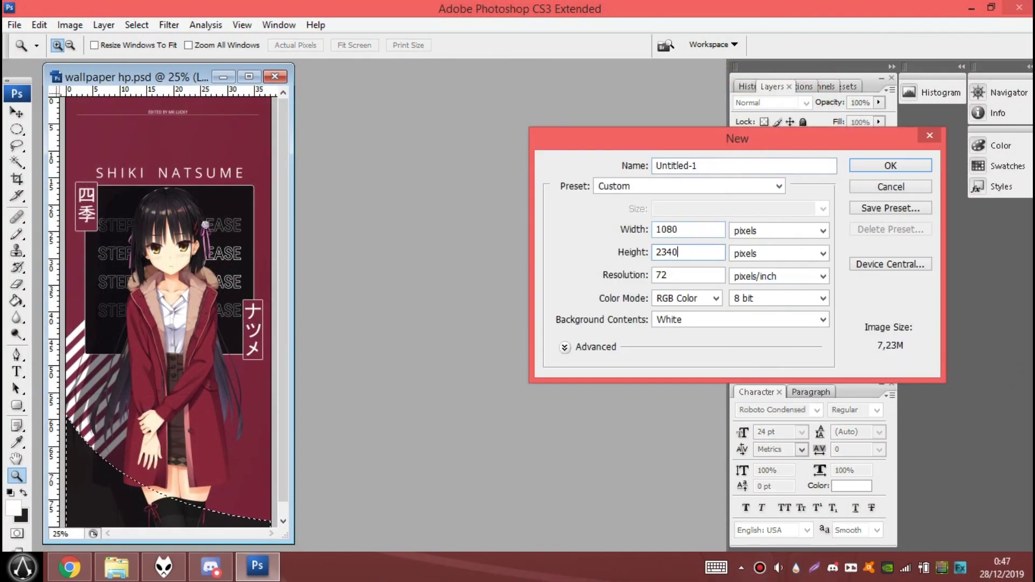
type("nna")
key("Return")
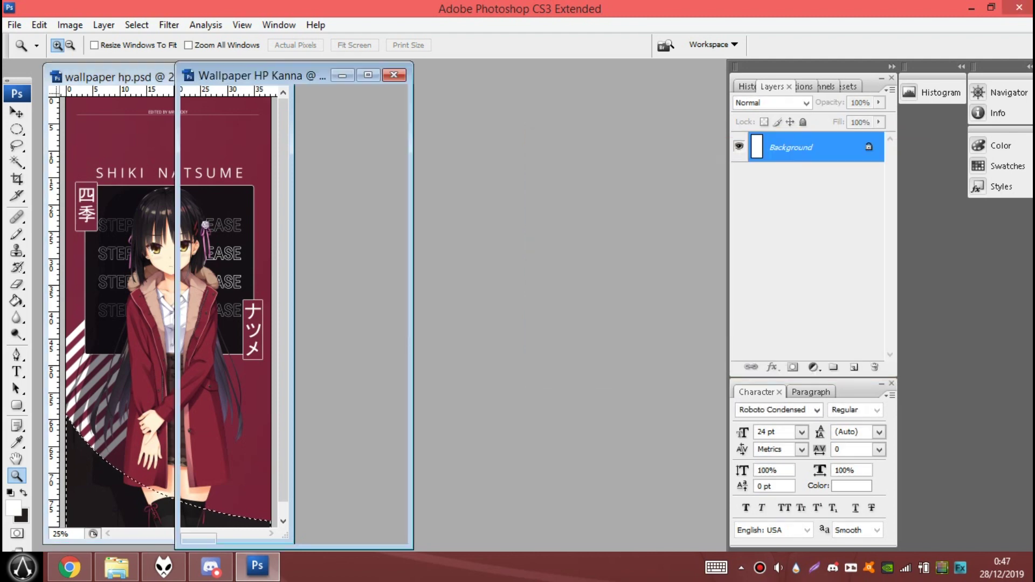
Replace the locked background with a duplicate layer named Background
right_click(817, 189)
left_click(876, 221)
key("Return")
right_click(817, 188)
left_click(866, 238)
double_click(857, 147)
key("Escape")
key("Return")
Open Kanna Render.png in Photoshop by dragging it from Explorer
left_click_drag(539, 75, 466, 77)
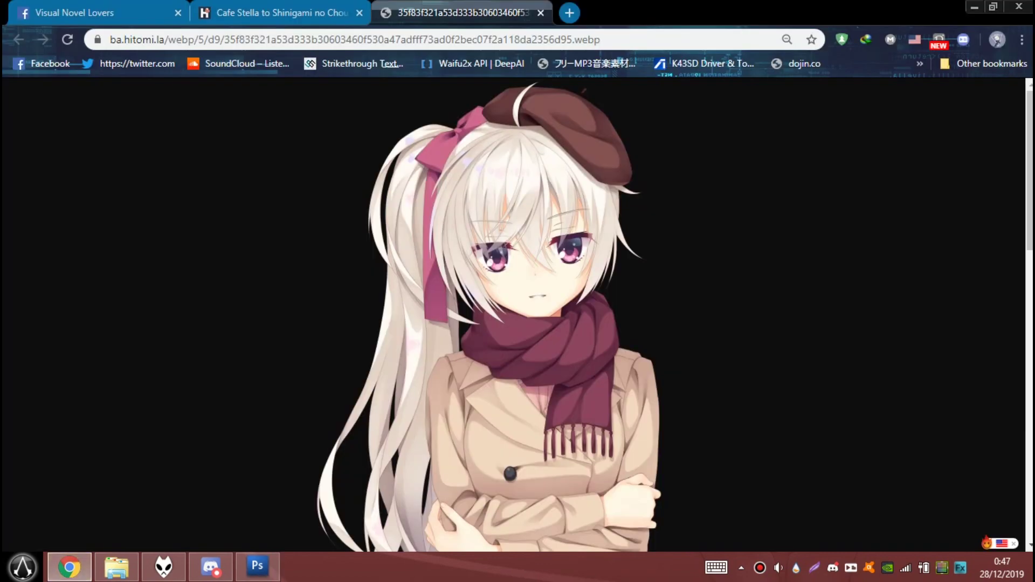
left_click(116, 566)
left_click_drag(348, 178, 431, 248)
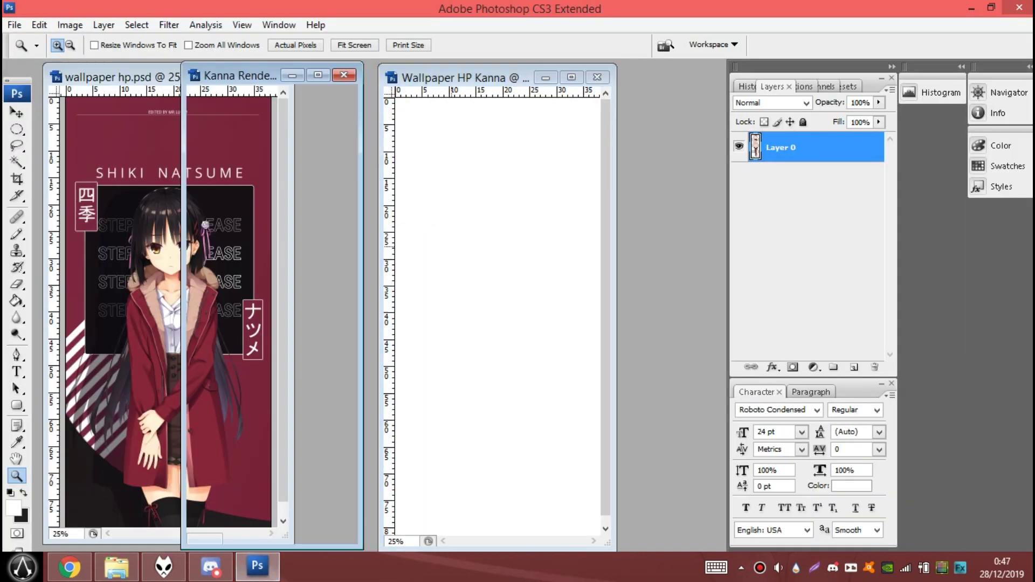
Move the Kanna render into Wallpaper HP Kanna as a new layer and close the render file
key("v")
left_click_drag(556, 269, 426, 270)
left_click_drag(459, 77, 353, 76)
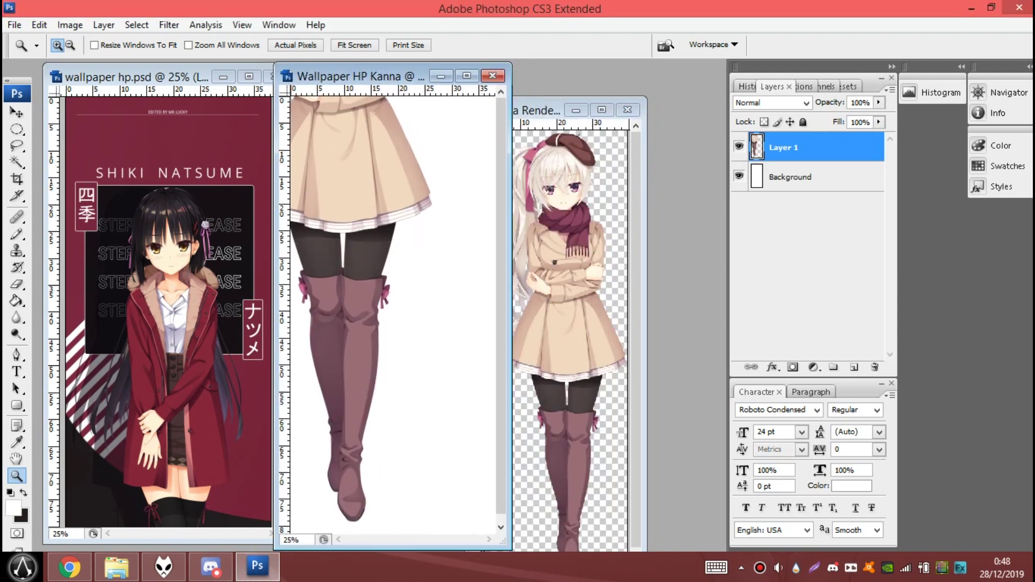
left_click_drag(366, 162, 410, 431)
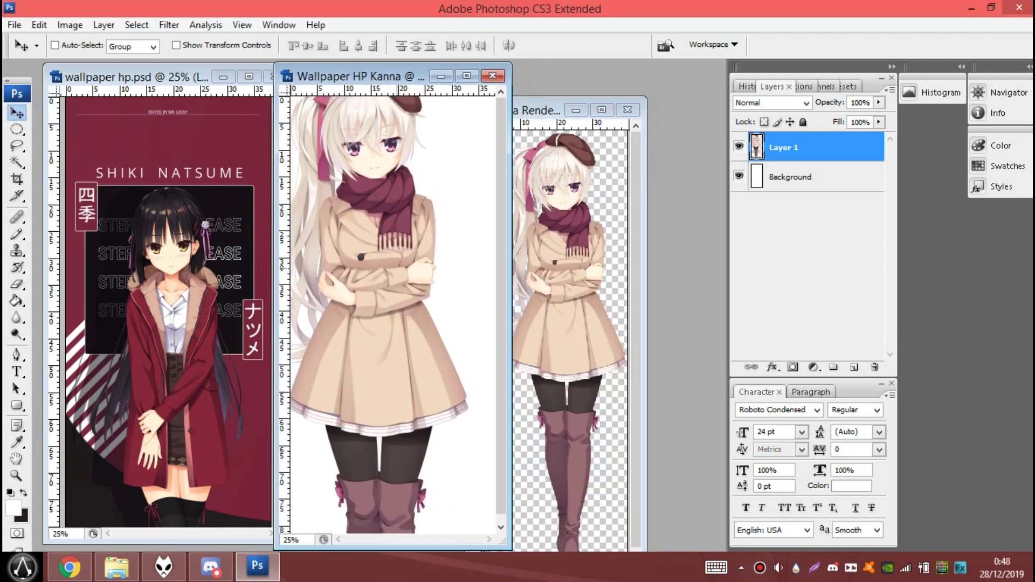
left_click(627, 110)
left_click_drag(351, 76, 429, 82)
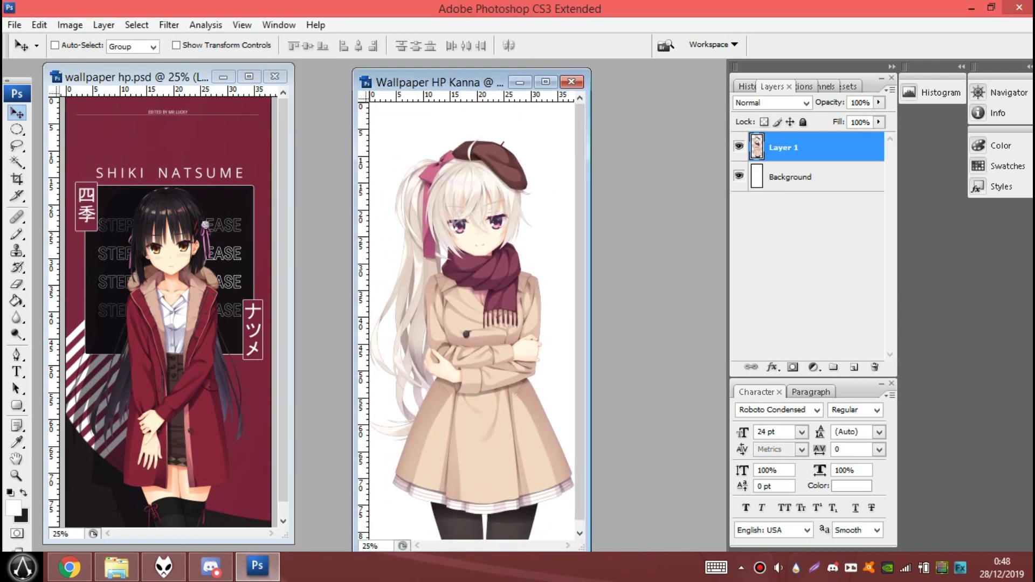
Zoom out both documents and shift the character further down the canvas
key("x")
key("z")
left_click(168, 312, "alt")
left_click_drag(376, 102, 564, 430)
left_click(469, 269, "alt")
key("v")
left_click_drag(475, 280, 474, 310)
Free-transform the character to about 78.5%, move her up, and zoom back to 25%
left_click(39, 25)
left_click(257, 313)
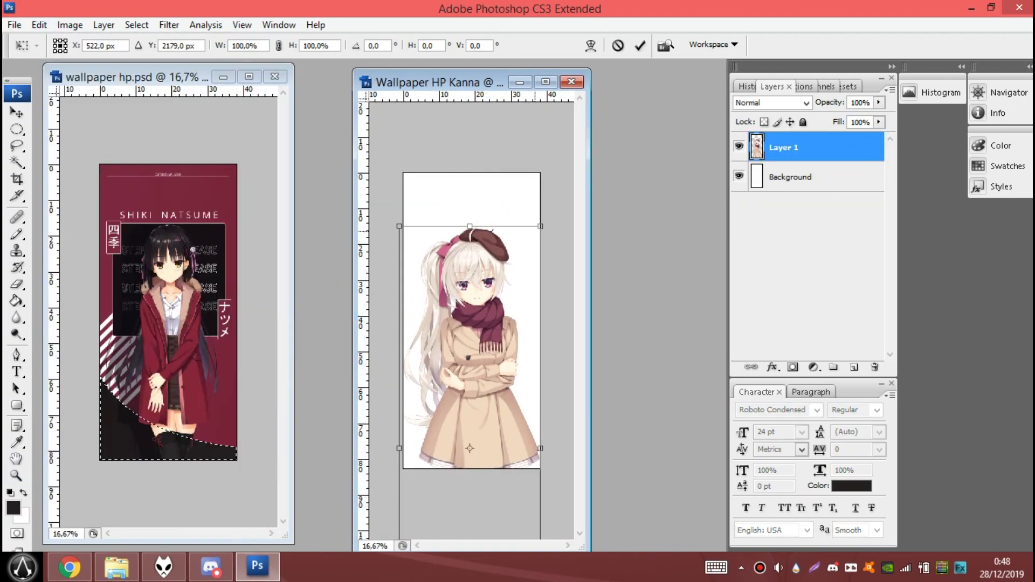
left_click_drag(384, 224, 399, 273)
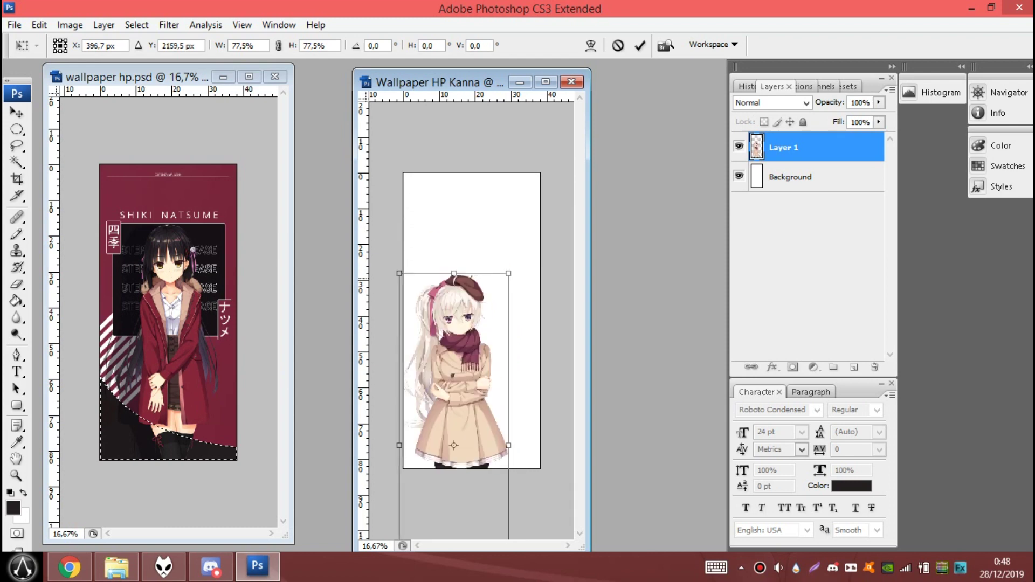
mouse_move(454, 378)
left_mouse_down()
mouse_move(454, 323)
mouse_move(467, 324)
left_mouse_up()
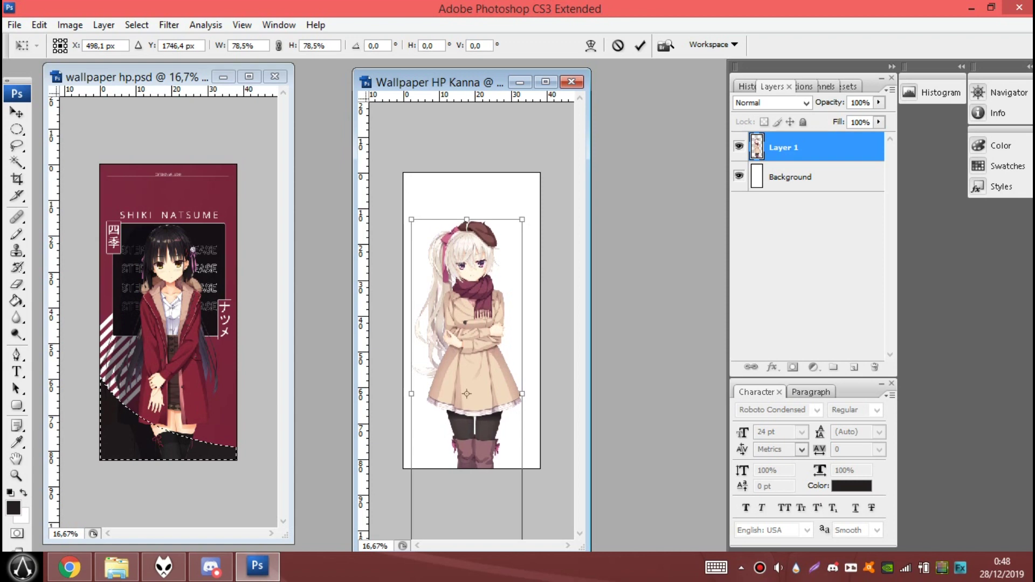
key("Return")
key("z")
key("ctrl+plus")
key("ctrl+plus")
Turn on a Gradient Overlay for the Background layer using the red-green preset
left_click(431, 82)
right_click(836, 178)
left_click(884, 210)
left_click(664, 291)
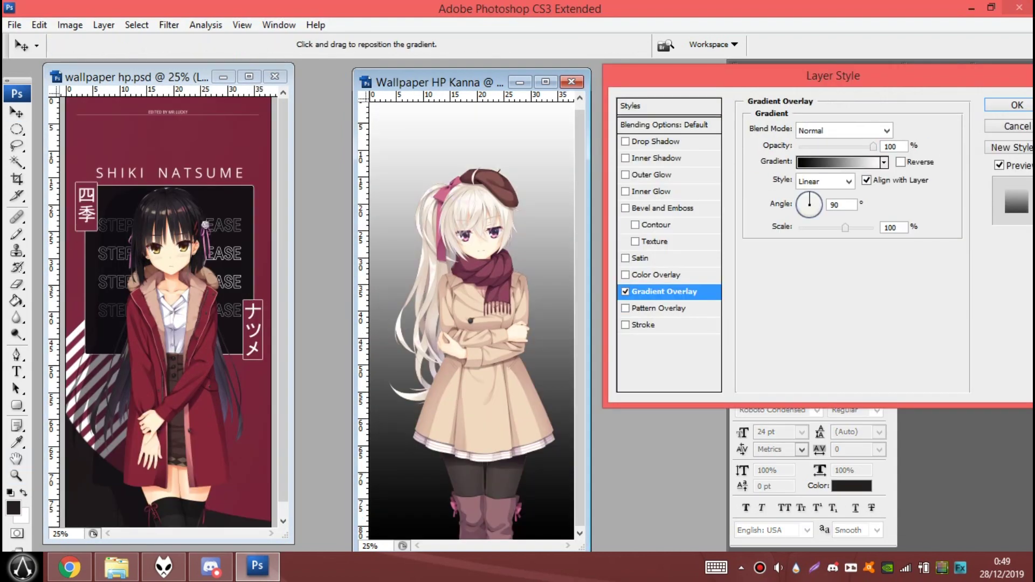
left_click(838, 162)
left_click(776, 75)
Set the gradient stops to beige f2d9bf and tan d5b2a0
double_click(694, 305)
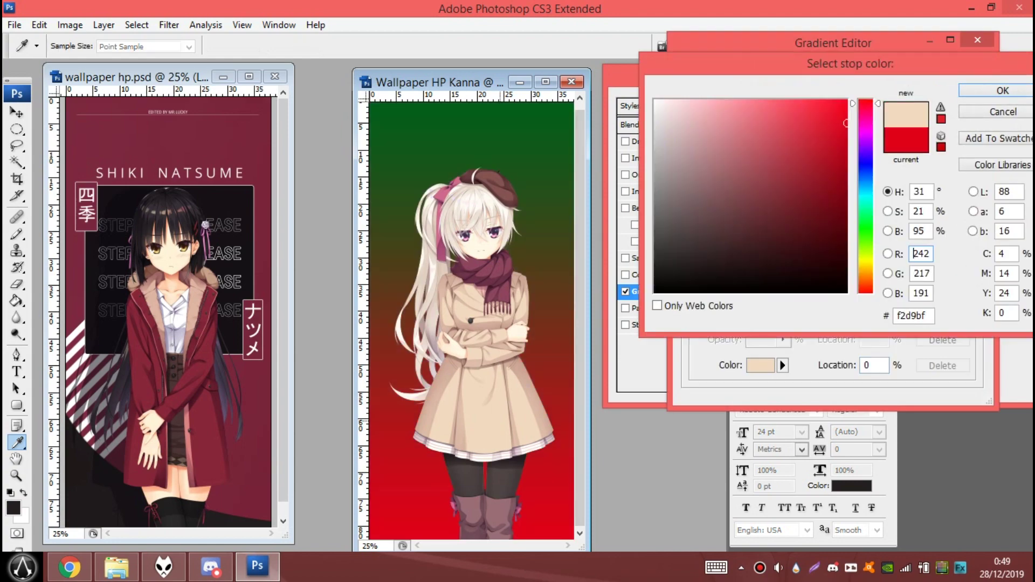
left_click(472, 253)
left_click(1003, 90)
double_click(965, 310)
left_click(469, 528)
left_click_drag(694, 110, 702, 131)
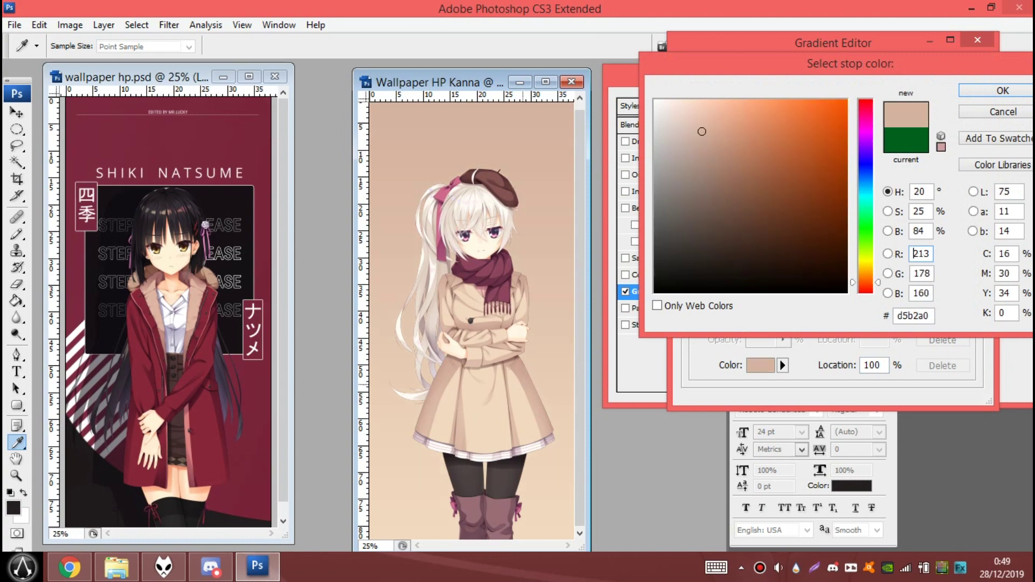
left_click(1002, 90)
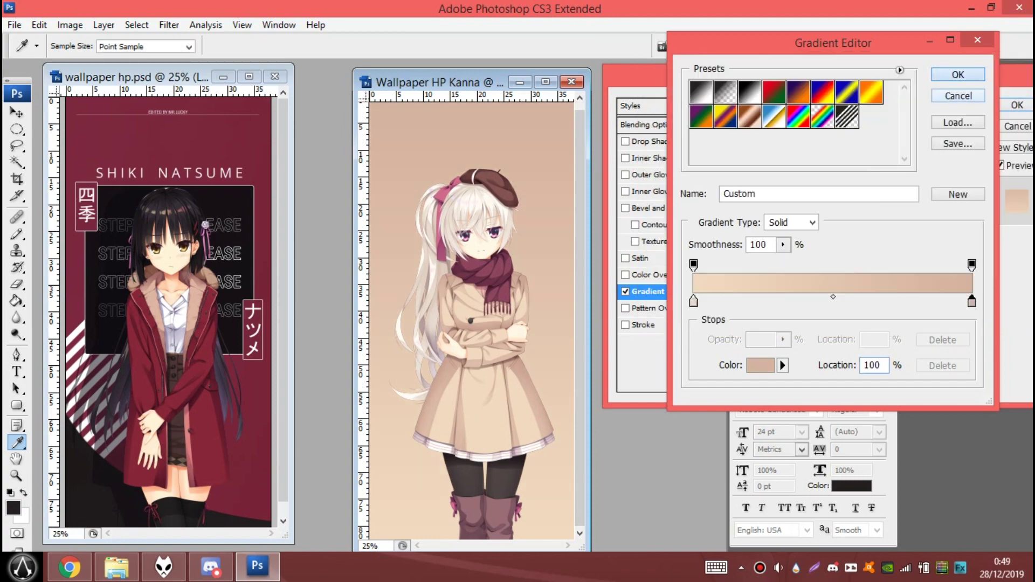
left_click(965, 74)
Angle the background gradient at 66° and apply the overlay
left_click_drag(469, 269, 474, 302)
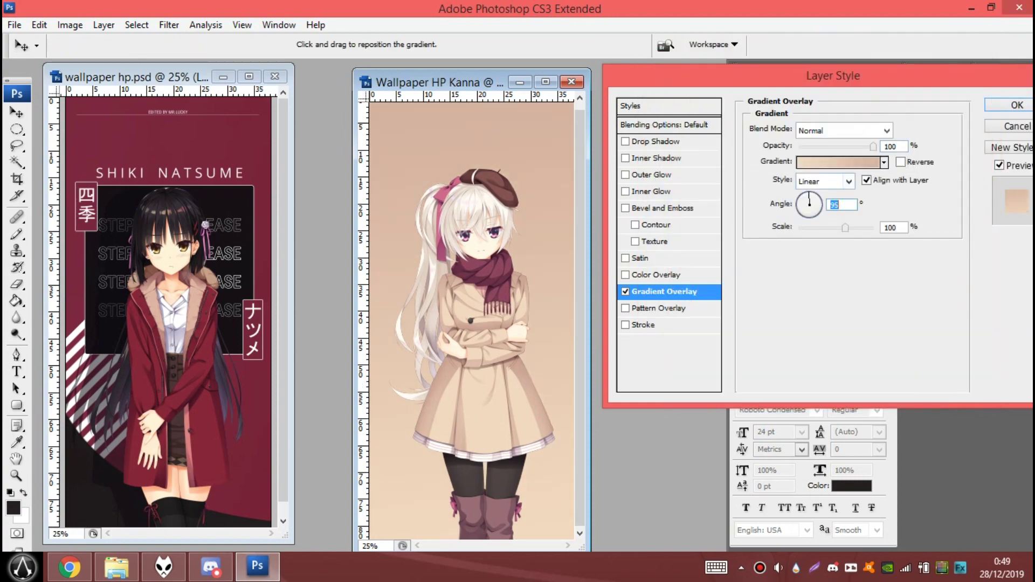
left_click_drag(809, 194, 813, 195)
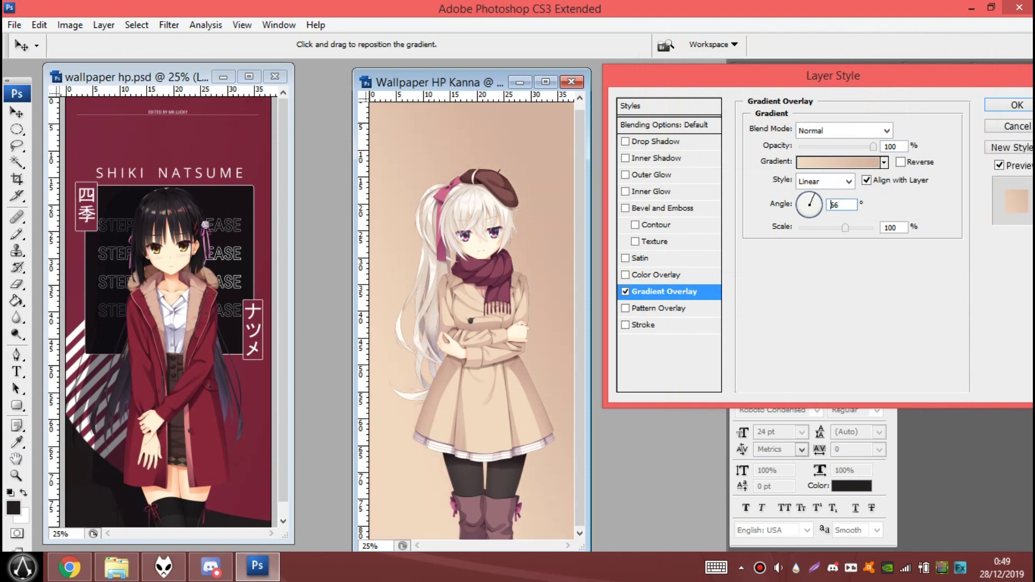
key("Return")
key("z")
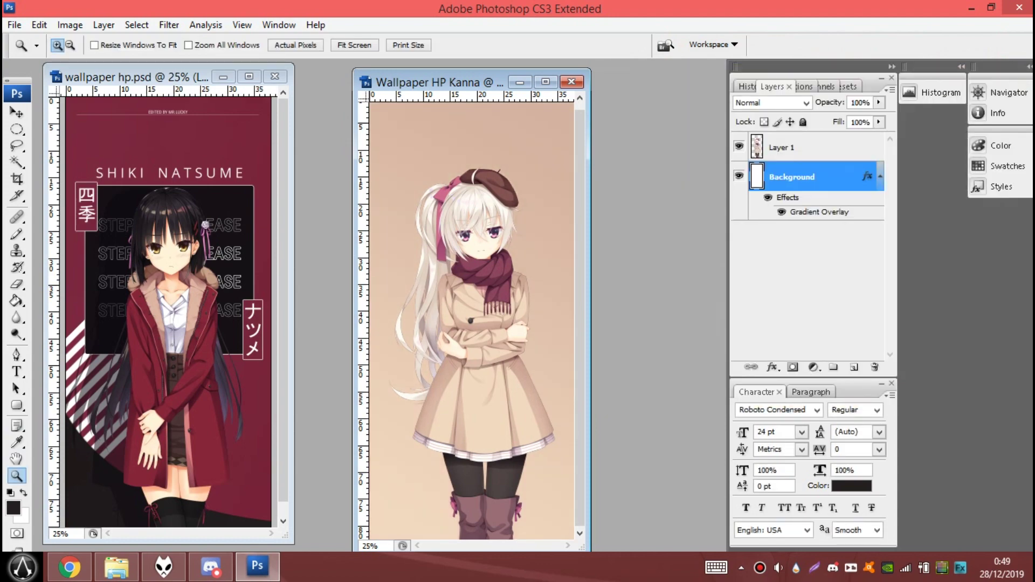
left_click(115, 566)
Bring Cutout 2.png into the wallpaper as Layer 2 and close its document
left_click(253, 178)
mouse_move(253, 178)
left_mouse_down()
mouse_move(251, 525)
mouse_move(431, 324)
mouse_move(475, 124)
left_mouse_up()
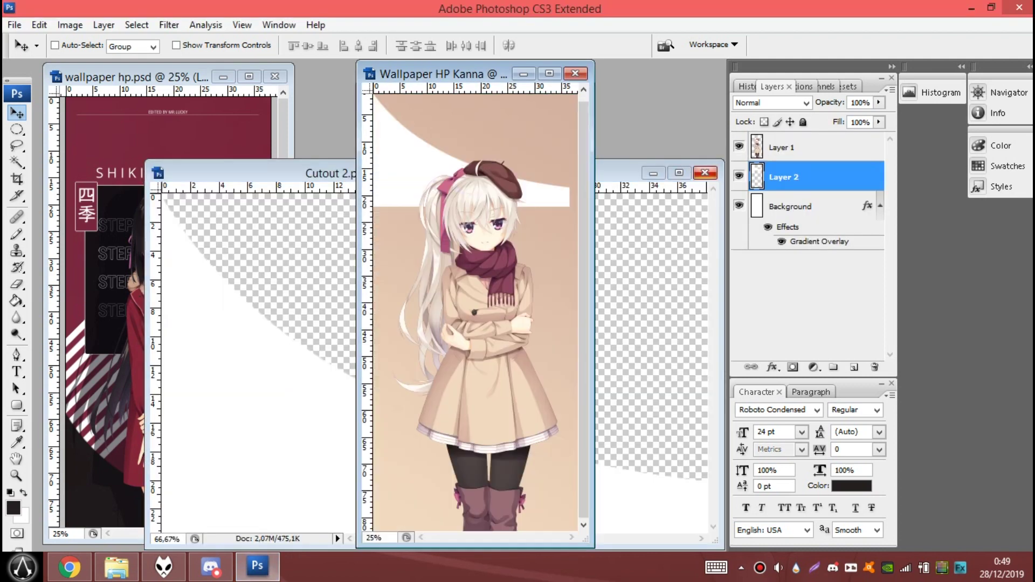
key("ctrl+w")
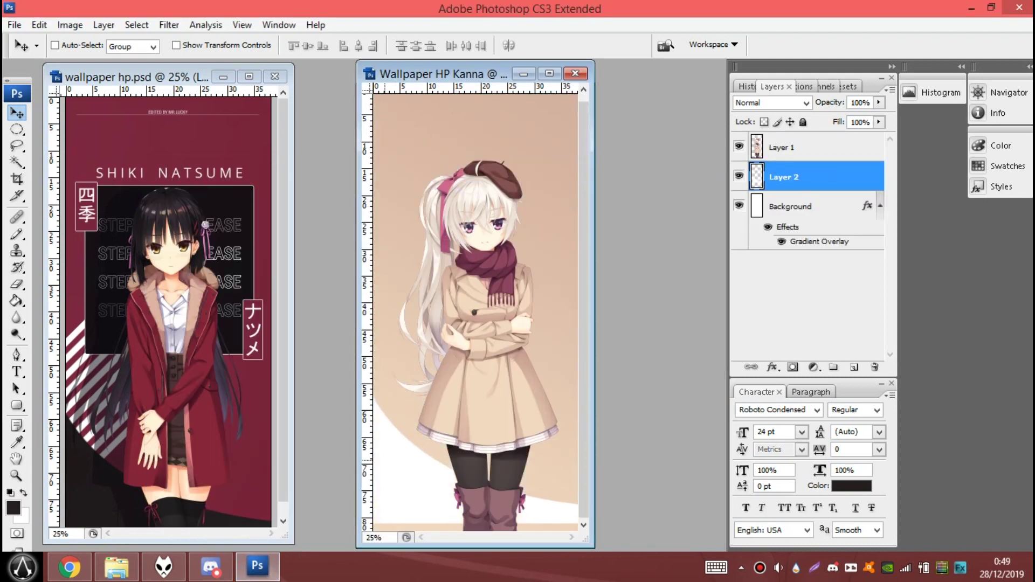
left_click_drag(595, 302, 664, 302)
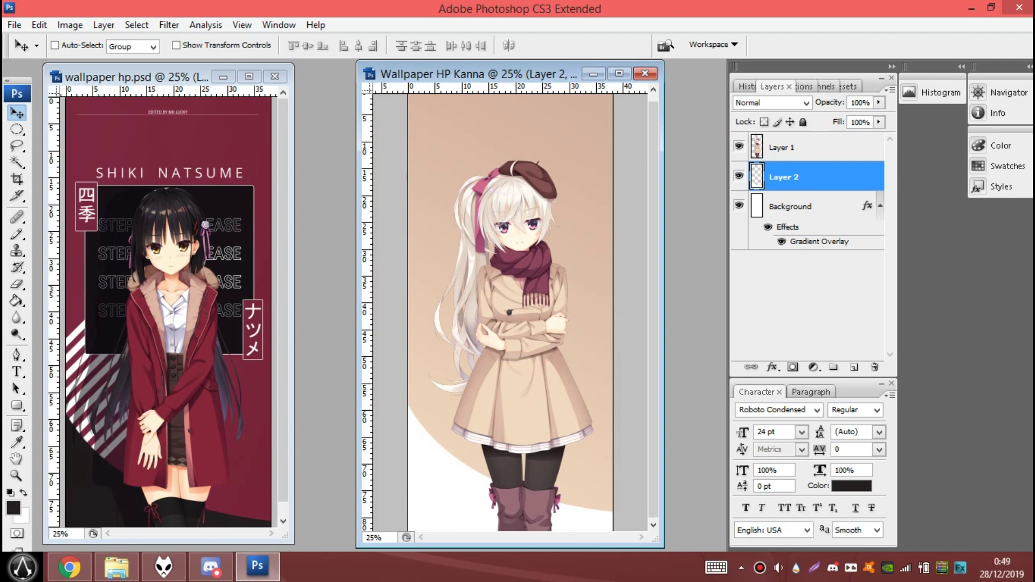
key("c")
right_click(431, 162)
left_click(453, 189)
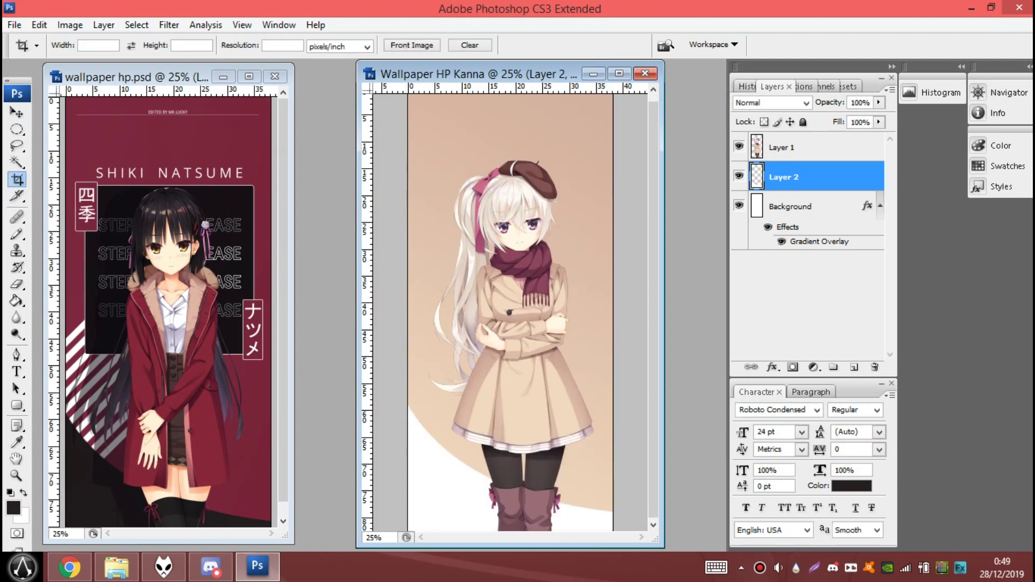
Enable a Gradient Overlay in Layer 2's blending options
left_click_drag(485, 74, 433, 74)
key("z")
key("ctrl+minus")
key("ctrl+plus")
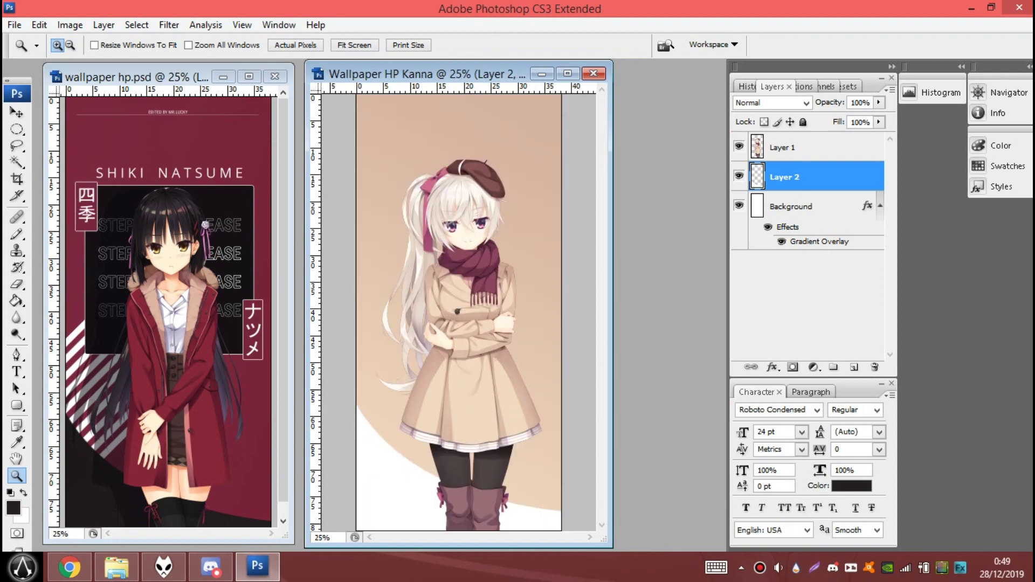
right_click(794, 177)
left_click(858, 204)
left_click(626, 291)
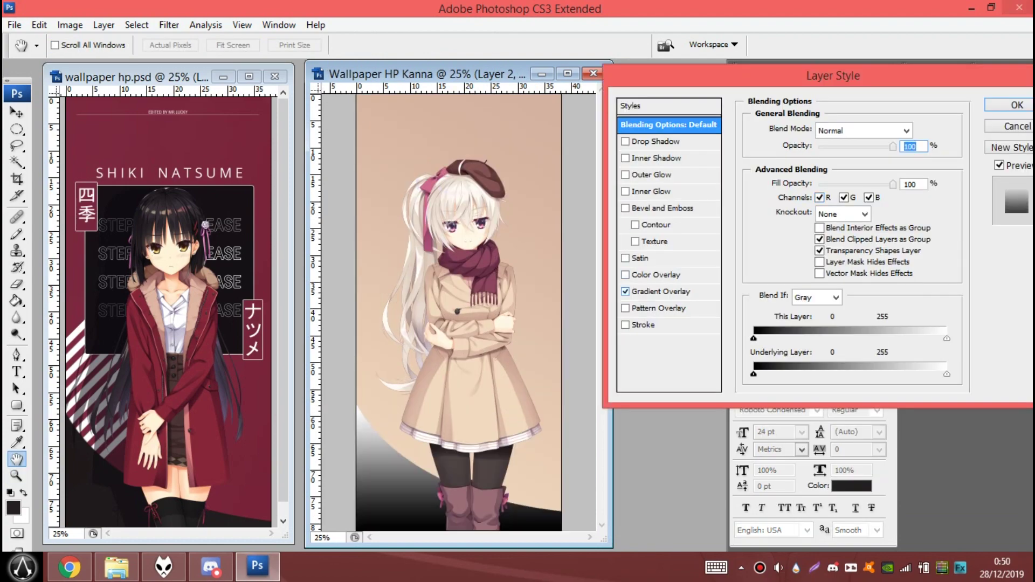
Make Layer 2's gradient overlay solid mauve 9a6d77 on both stops and apply it
left_click(811, 249)
left_click(773, 91)
double_click(694, 301)
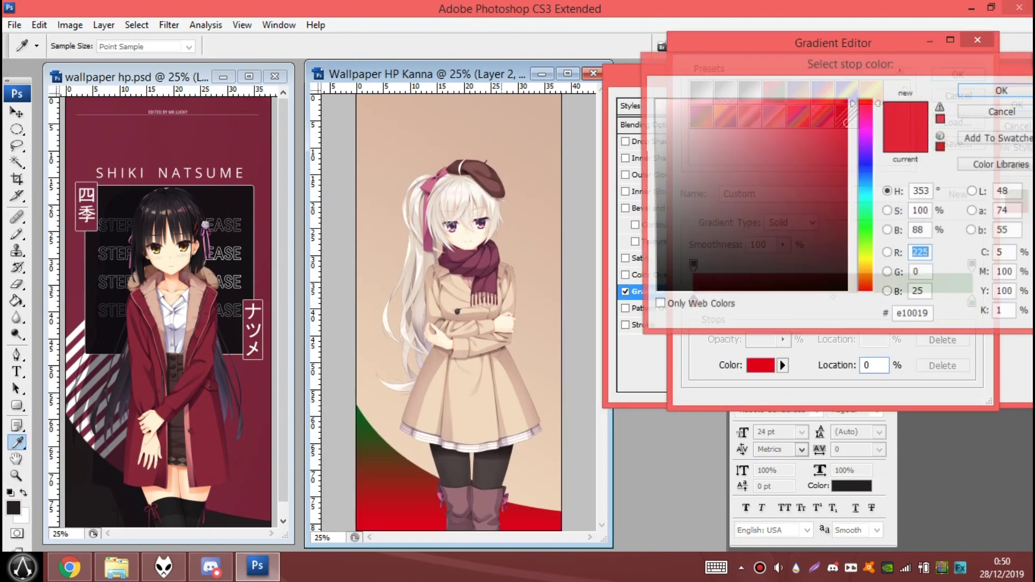
left_click(710, 176)
key("Return")
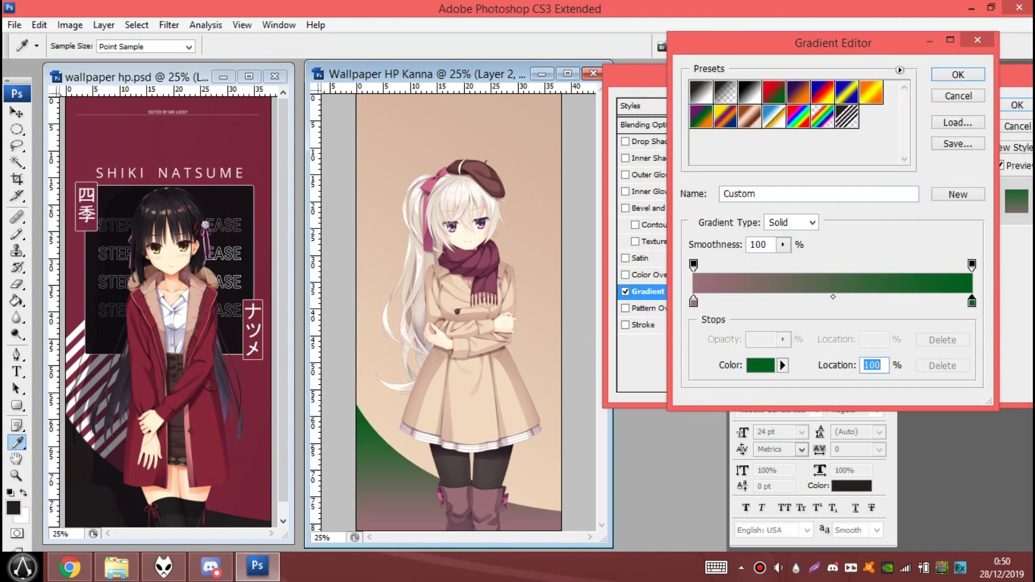
left_click(760, 365)
left_click(710, 177)
key("Return")
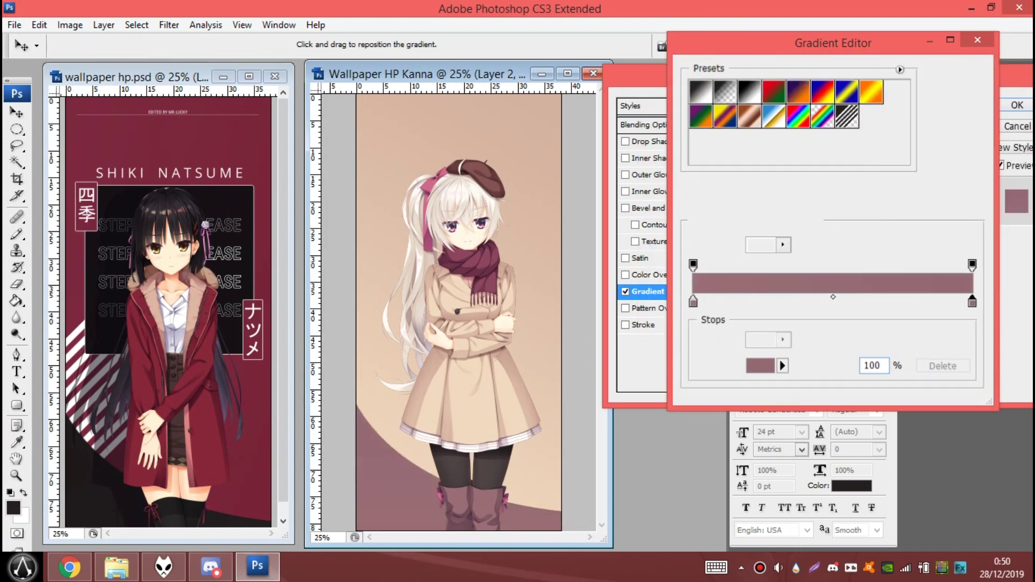
key("Return")
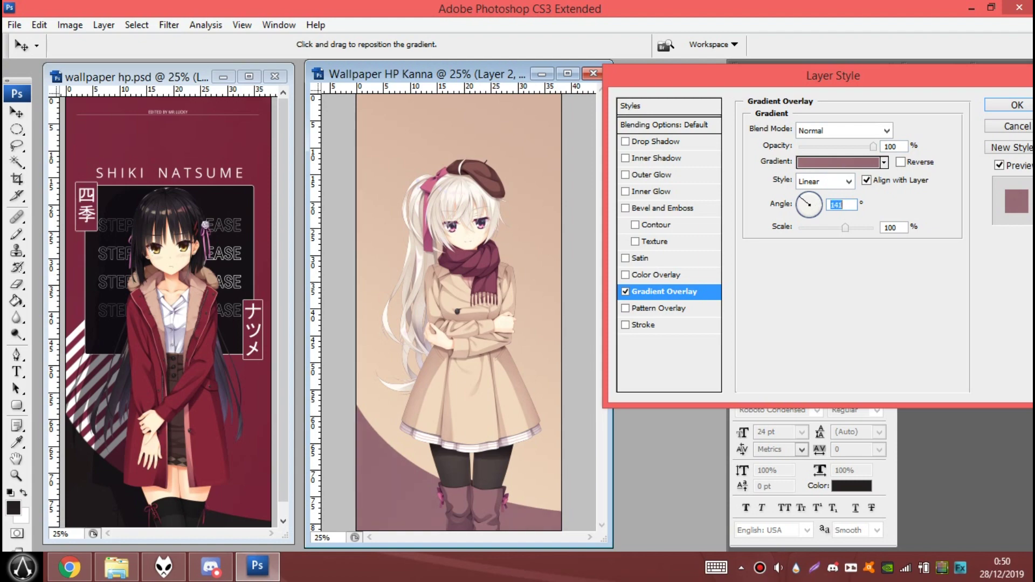
key("Return")
Review Layer 2's layer style, then open the striped Cut out.png image
key("z")
right_click(810, 193)
left_click(835, 220)
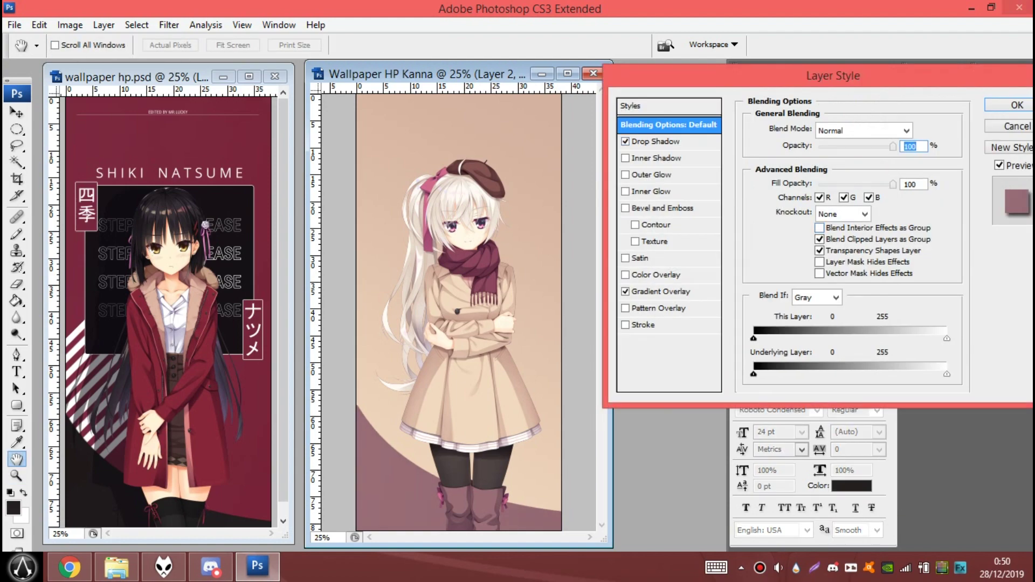
key("Return")
left_click(117, 567)
left_click_drag(169, 183, 307, 324)
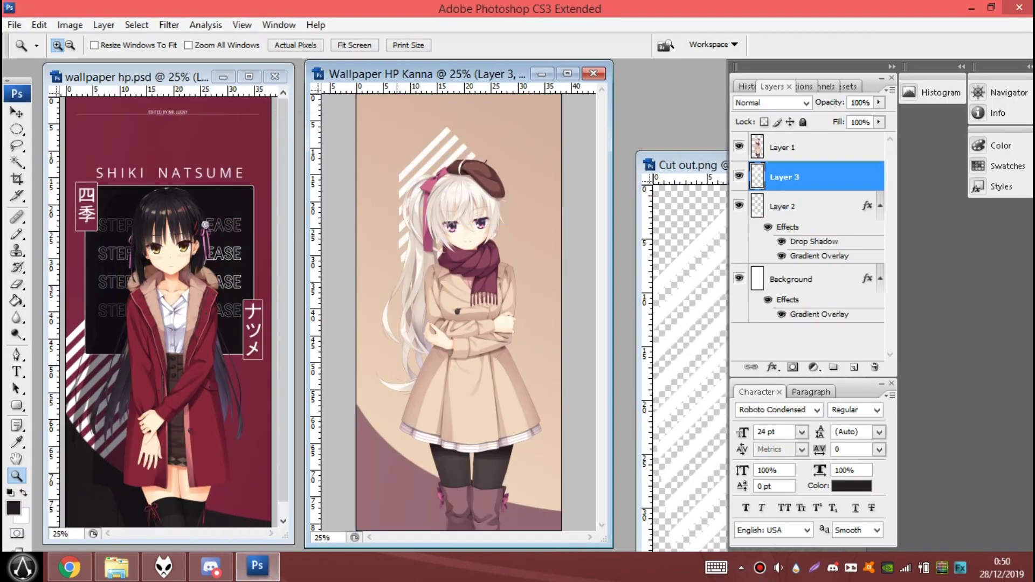
Place the white stripes at lower left as Layer 3, beneath mauve Layer 2
key("v")
left_click_drag(399, 275, 377, 372)
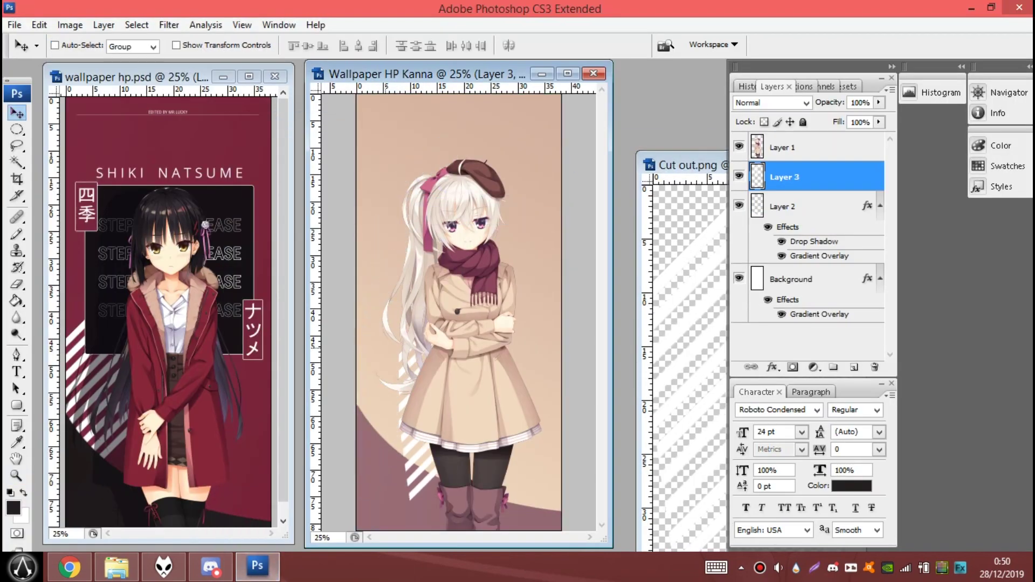
key("ctrl+bracketleft")
left_click_drag(384, 377, 380, 356)
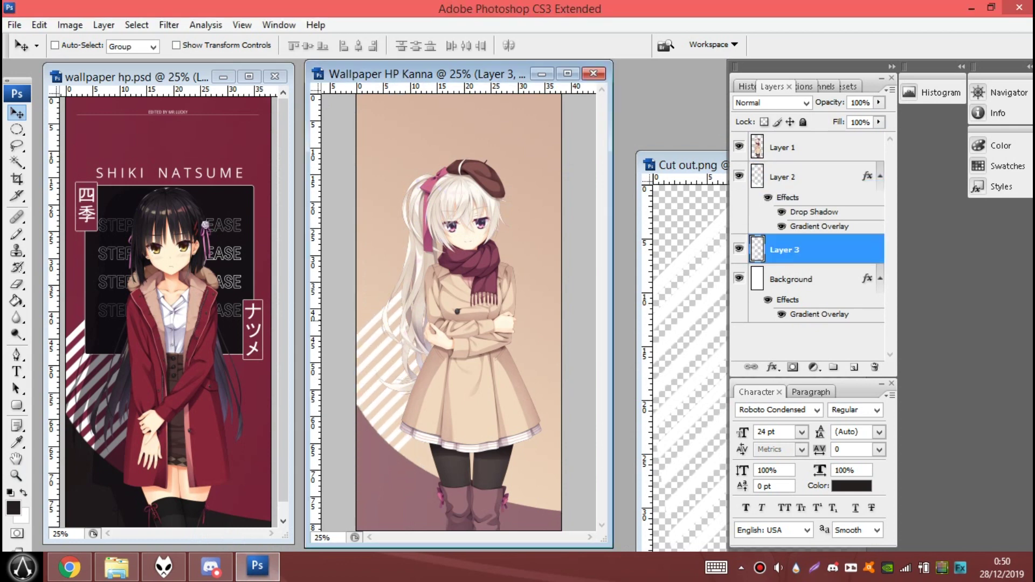
key("alt+period")
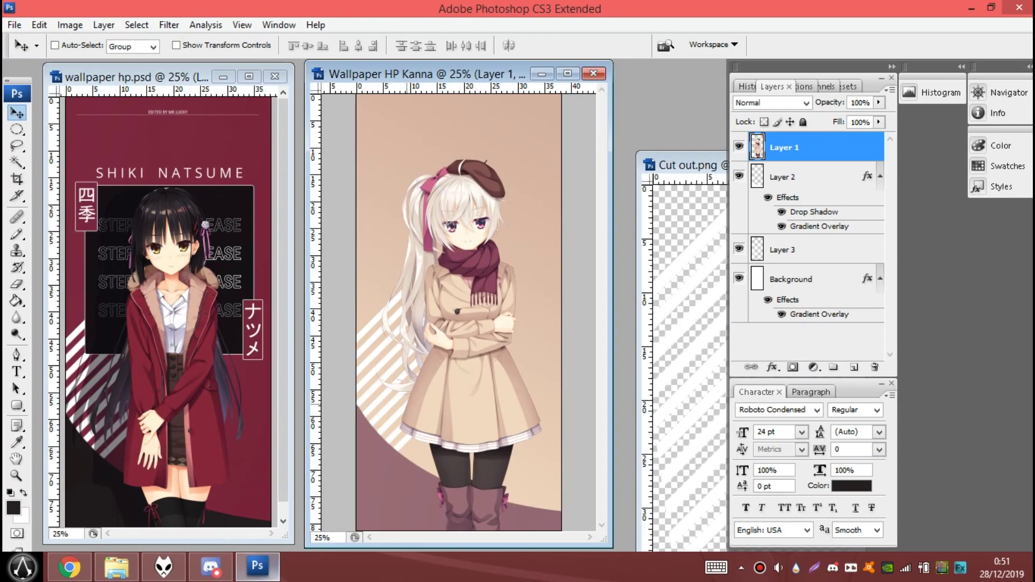
Paste the white rectangle as Layer 4 and centre it on the Background
key("ctrl+v")
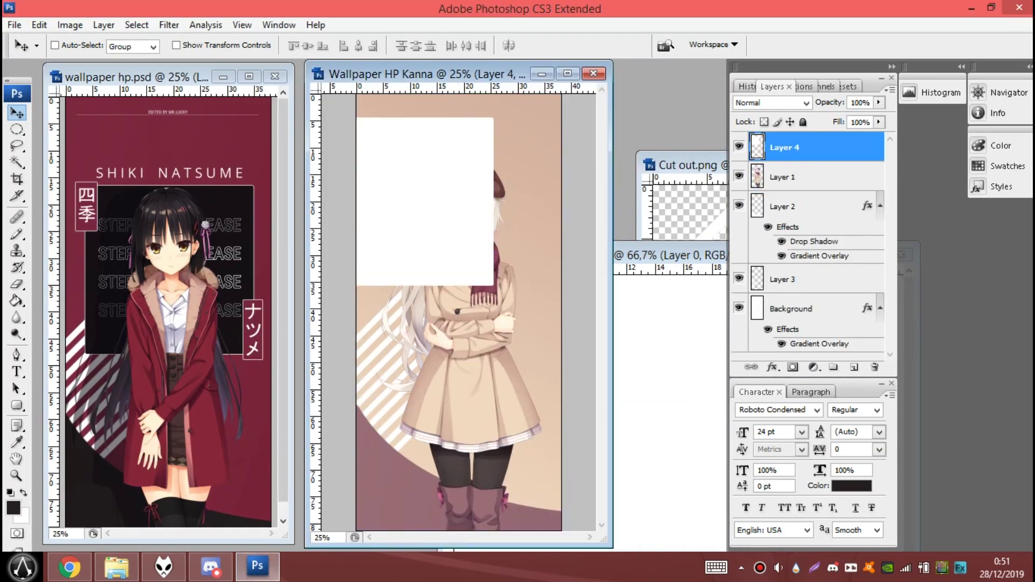
left_click(792, 308, "ctrl")
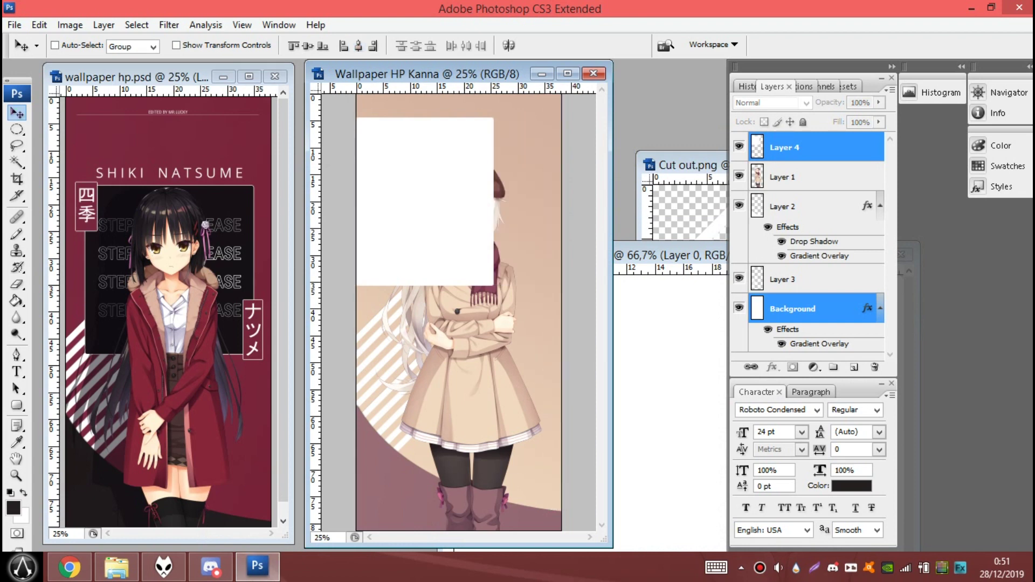
left_click(359, 46)
key("ctrl+bracketleft")
left_click(307, 46)
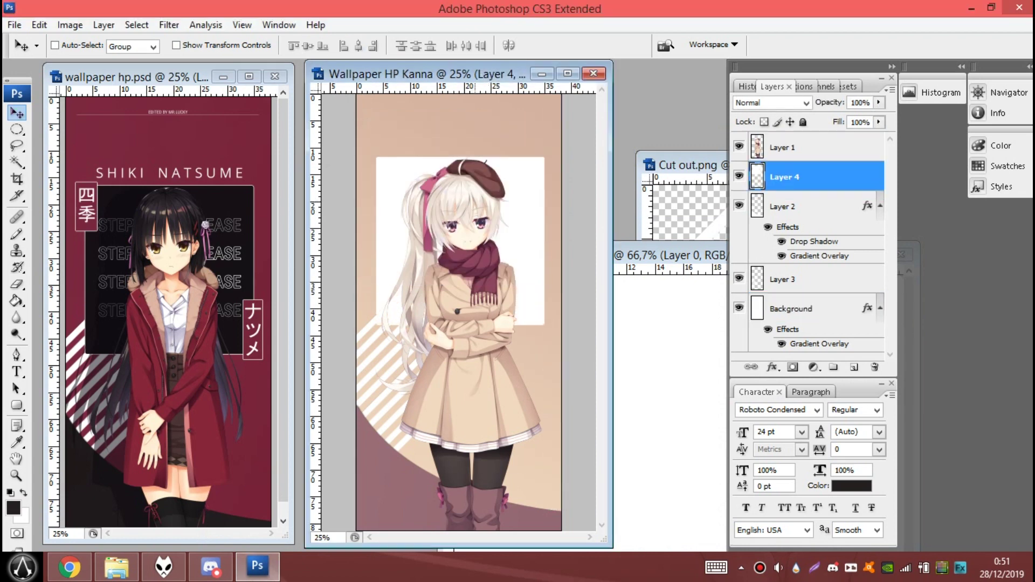
key("shift+Down")
key("shift+Down")
key("shift+Down")
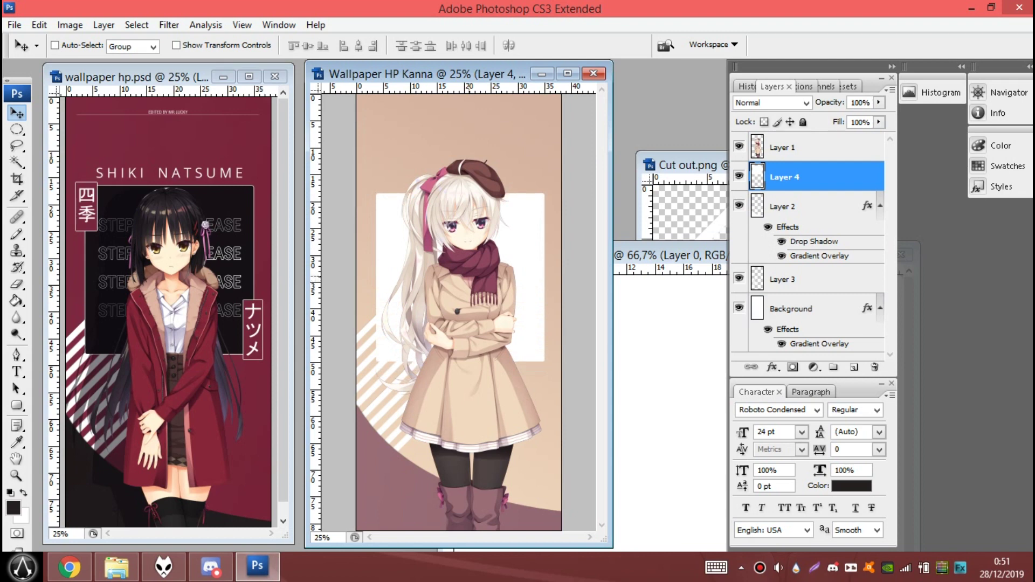
key("shift+Up")
key("shift+Up")
key("shift+Up")
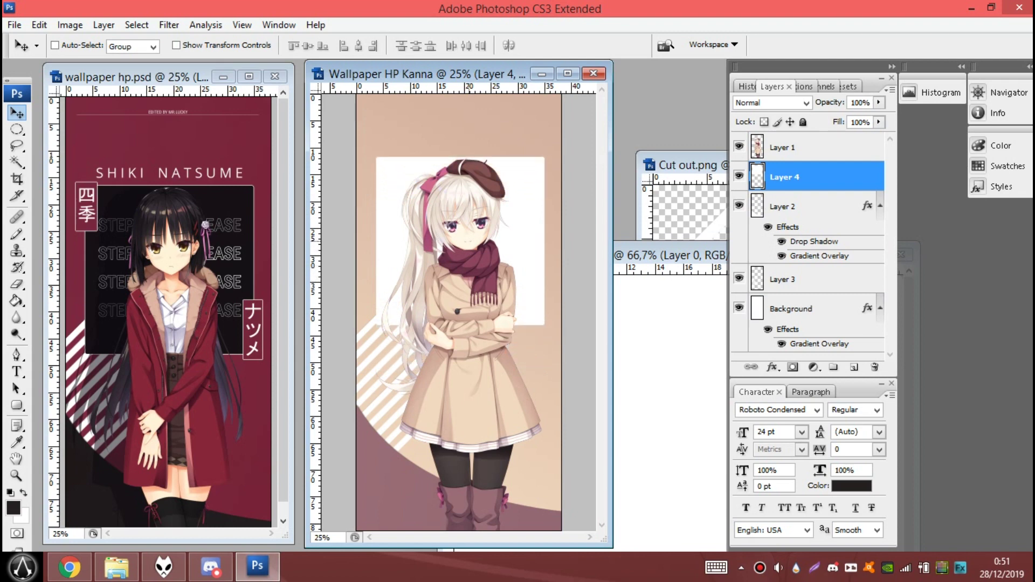
Restack Layer 4 so it sits just above the Background, below the stripes
key("alt+bracketleft")
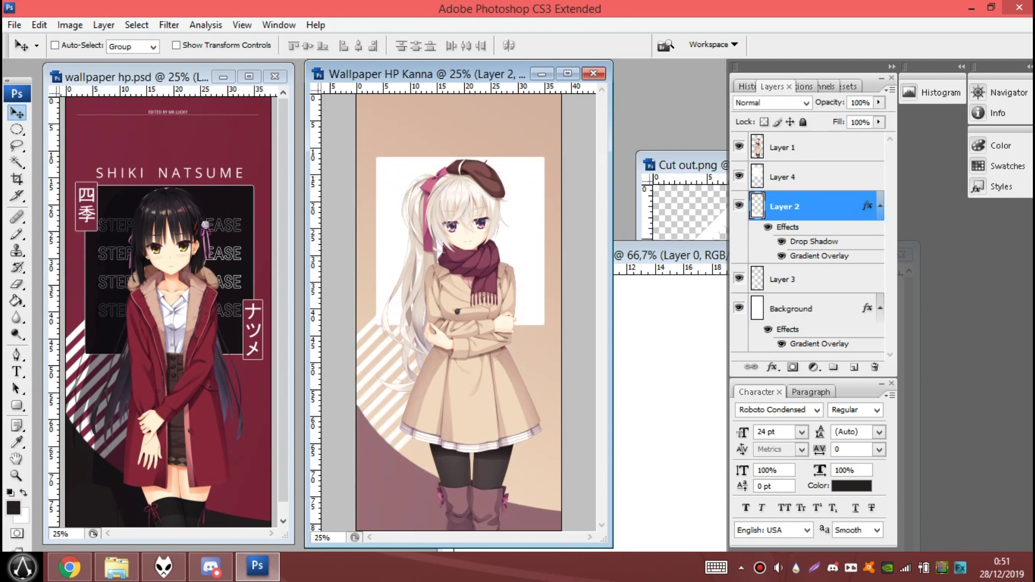
key("alt+bracketleft")
key("alt+bracketright")
key("alt+bracketright")
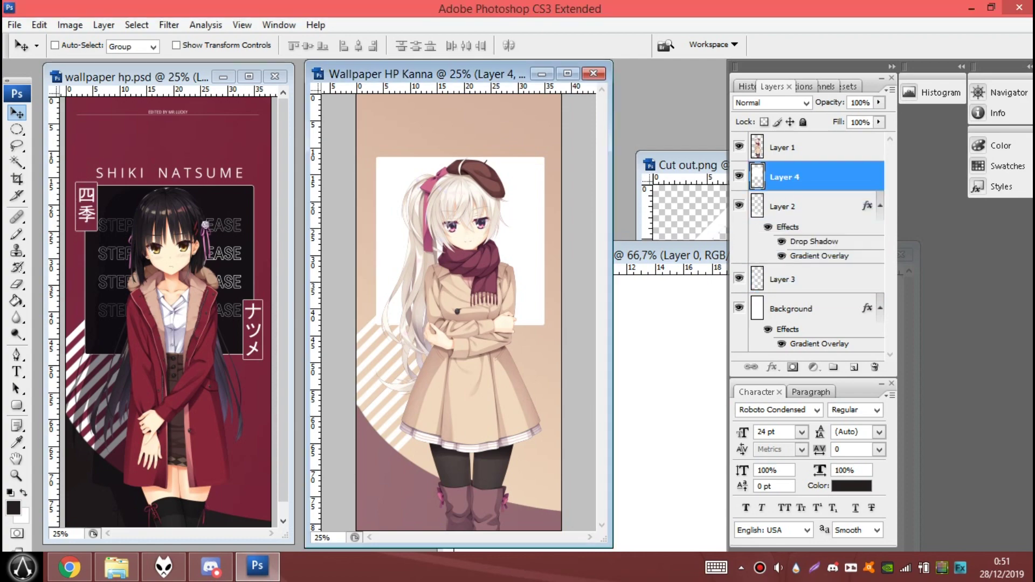
key("ctrl+bracketleft")
key("ctrl+bracketleft")
key("ctrl+bracketright")
Add a Gradient Overlay to Layer 4 starting from the red-green preset
right_click(808, 249)
left_click(822, 232)
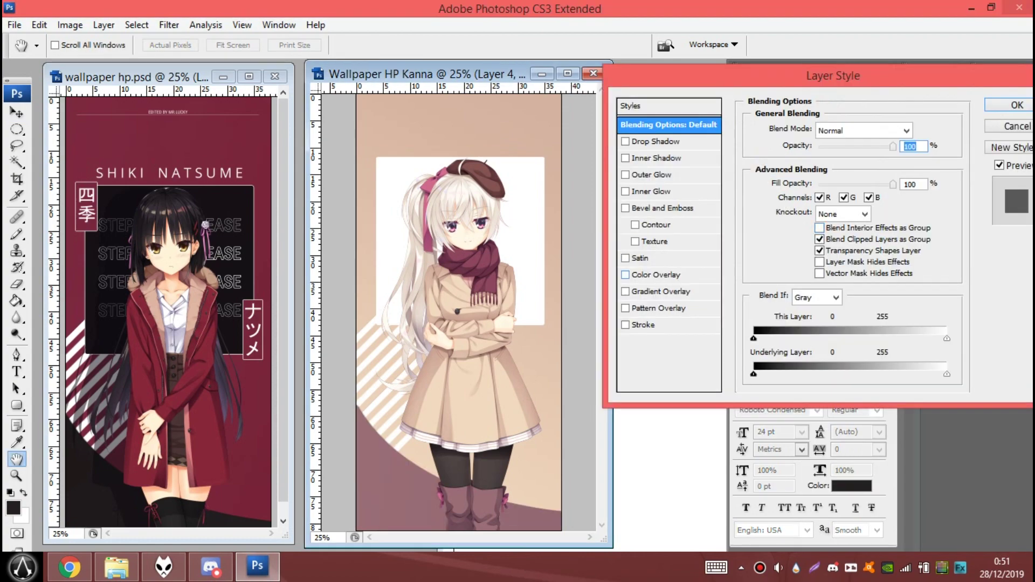
left_click(626, 291)
left_click(664, 291)
left_click(838, 161)
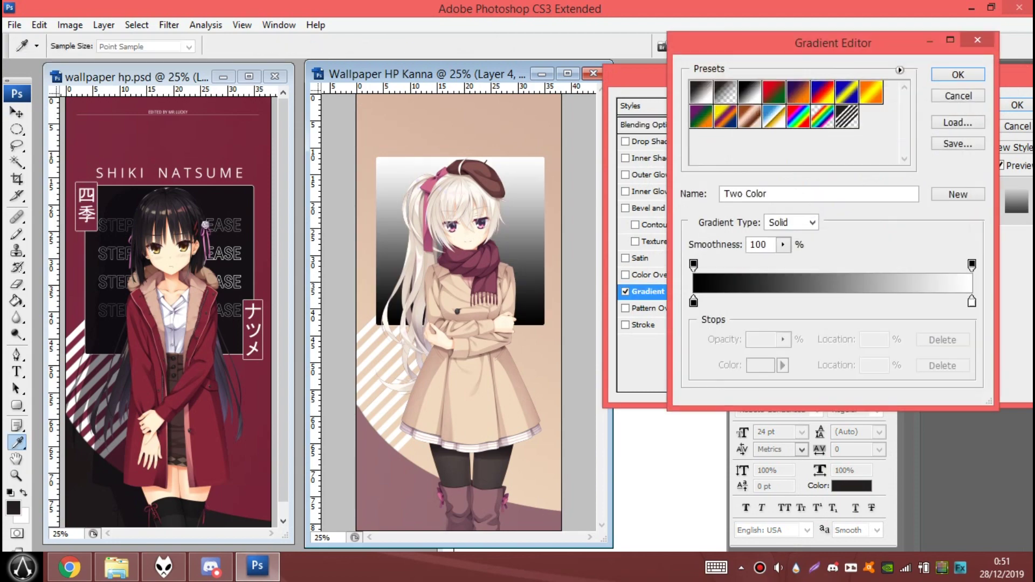
left_click(773, 92)
left_click(958, 74)
left_click(838, 162)
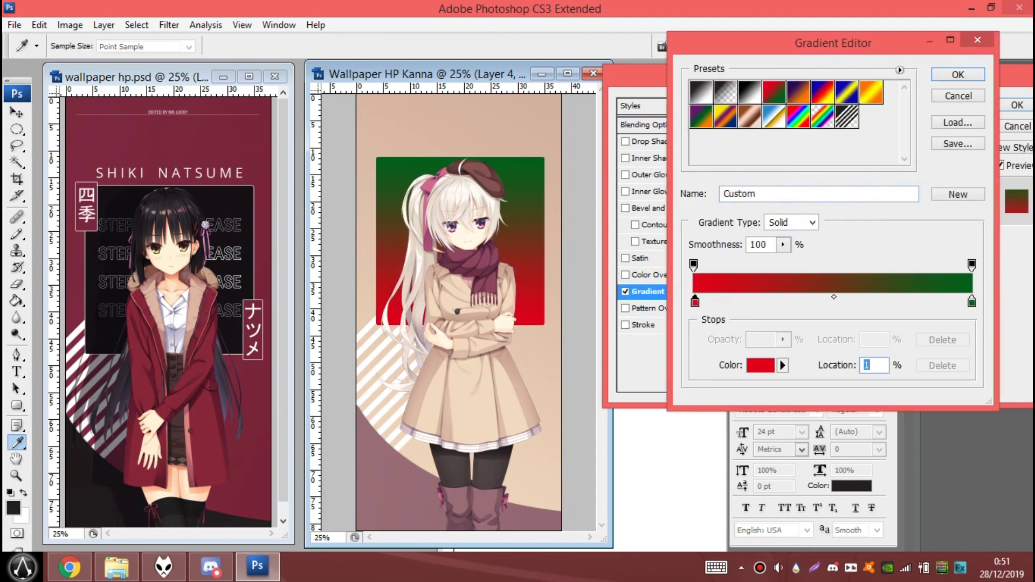
Set both gradient stops to mauve 956973, adjust the angle, and confirm
left_click(760, 365)
left_click(378, 512)
left_click(1000, 88)
left_click(760, 365)
left_click(377, 513)
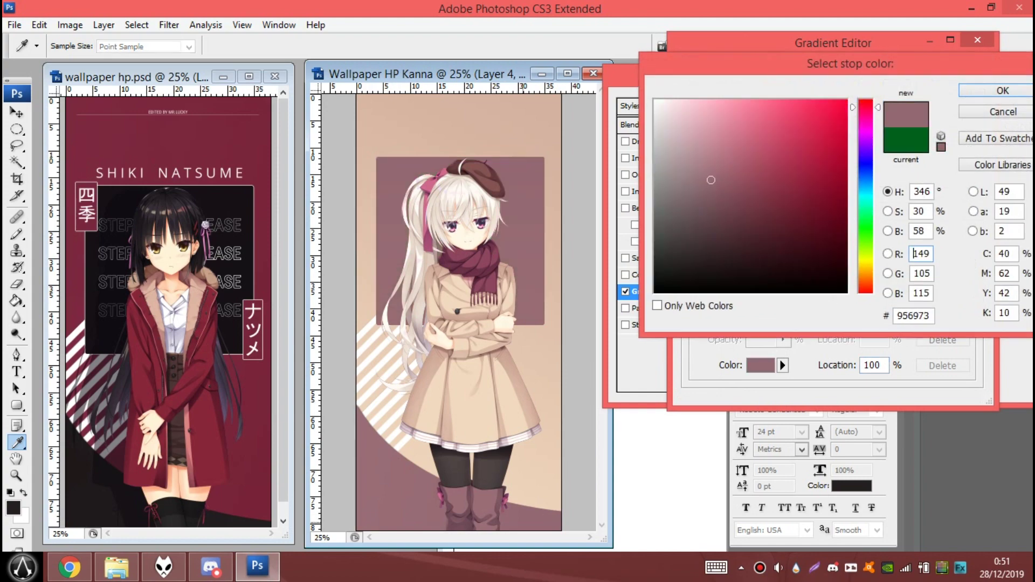
key("Return")
key("Return")
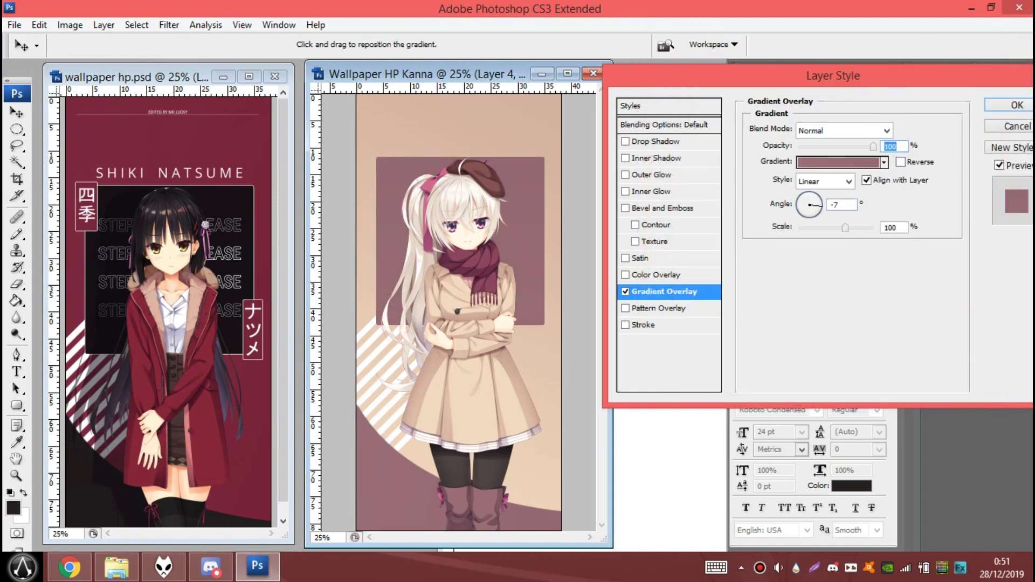
left_click(825, 181)
left_click(820, 209)
key("Return")
Outline the rectangle with a dark reddish-brown #5c3839 stroke
double_click(873, 248)
left_click(644, 324)
left_click(786, 225)
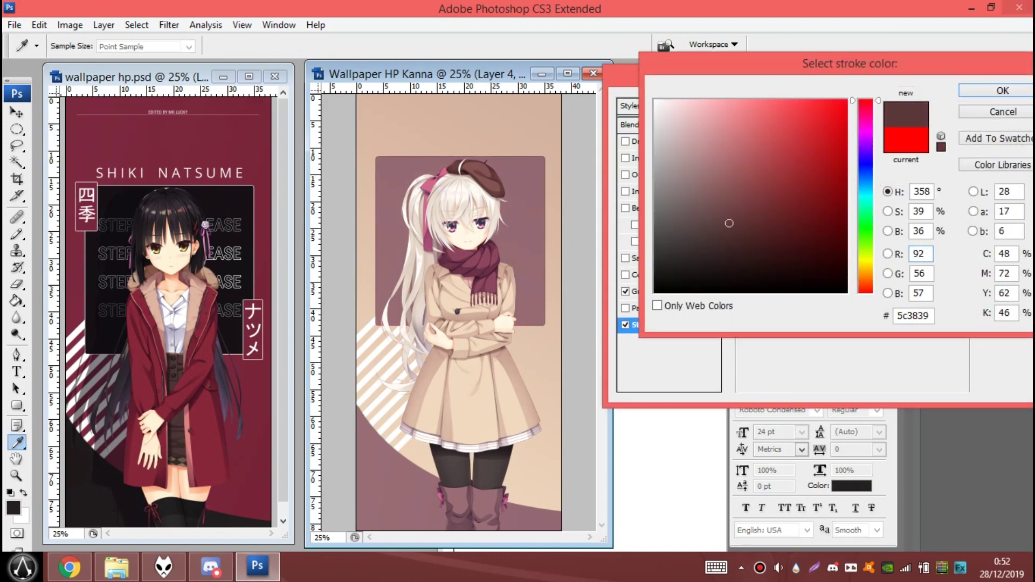
key("Return")
key("Return")
left_click(793, 323)
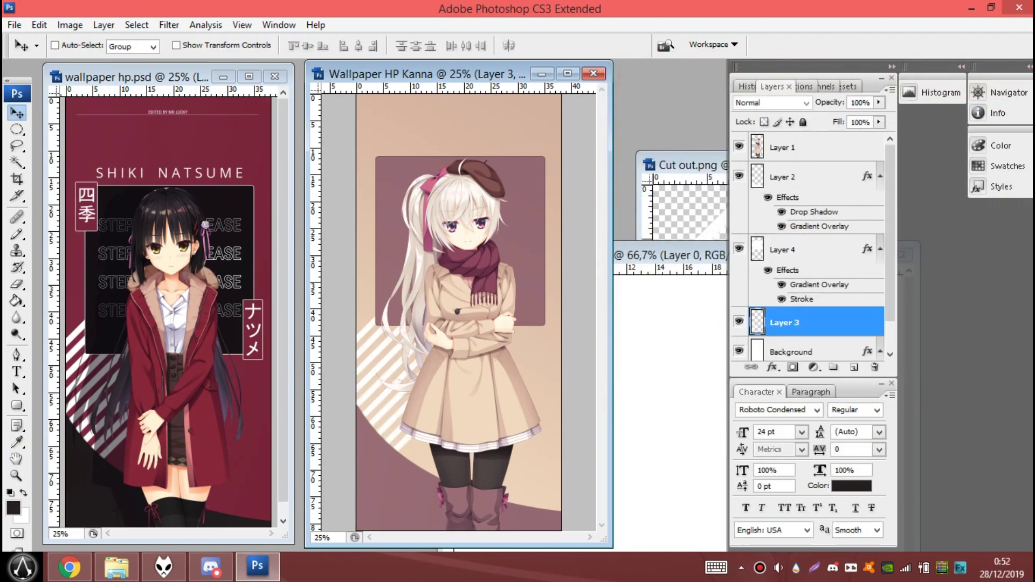
Try a different stroke colour on the stripes layer, then turn its stroke off
right_click(793, 322)
left_click(846, 229)
left_click(644, 324)
left_click(786, 225)
left_click(745, 232)
left_click(1001, 108)
left_click(625, 324)
Try a mauve colour overlay sampled from the wallpaper, then discard all stripe style changes
left_click(655, 274)
left_click(908, 129)
left_click(377, 388)
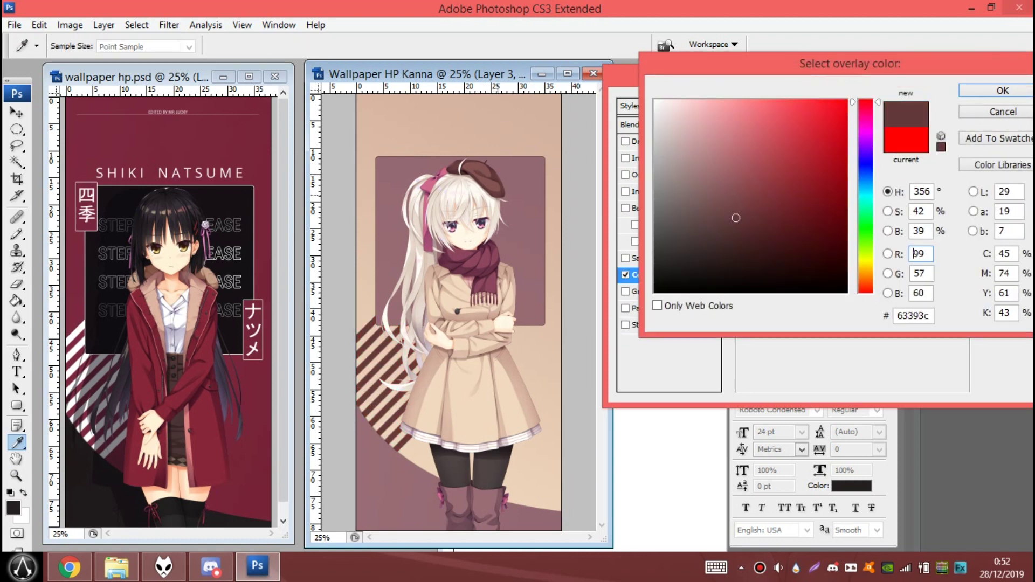
left_click(540, 193)
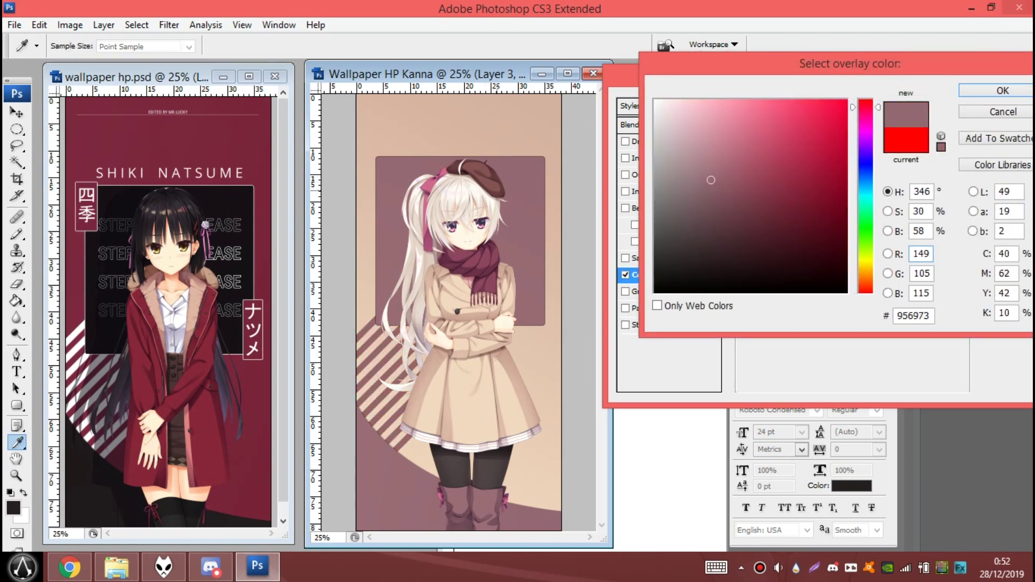
left_click(479, 179)
key("Escape")
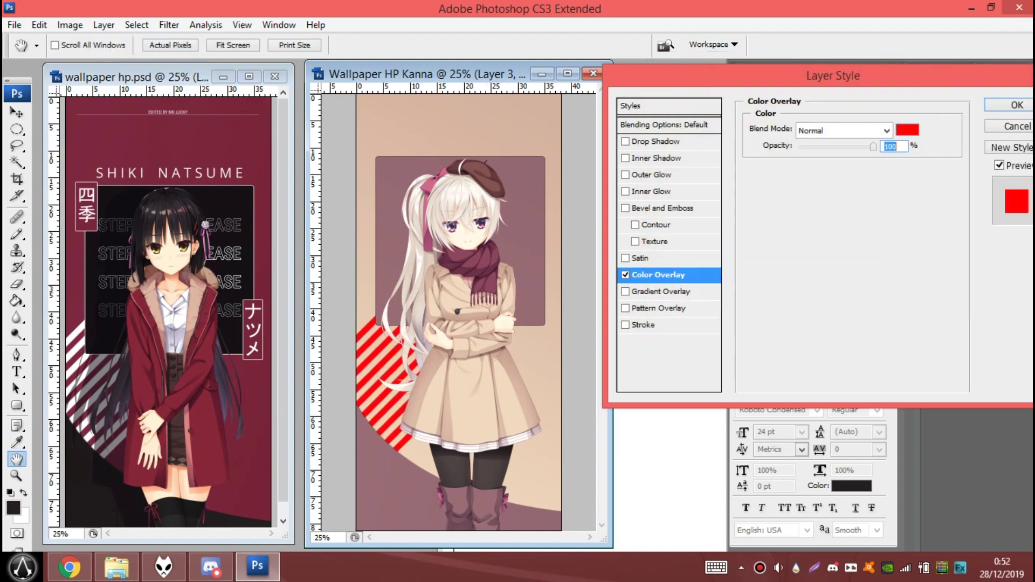
key("Escape")
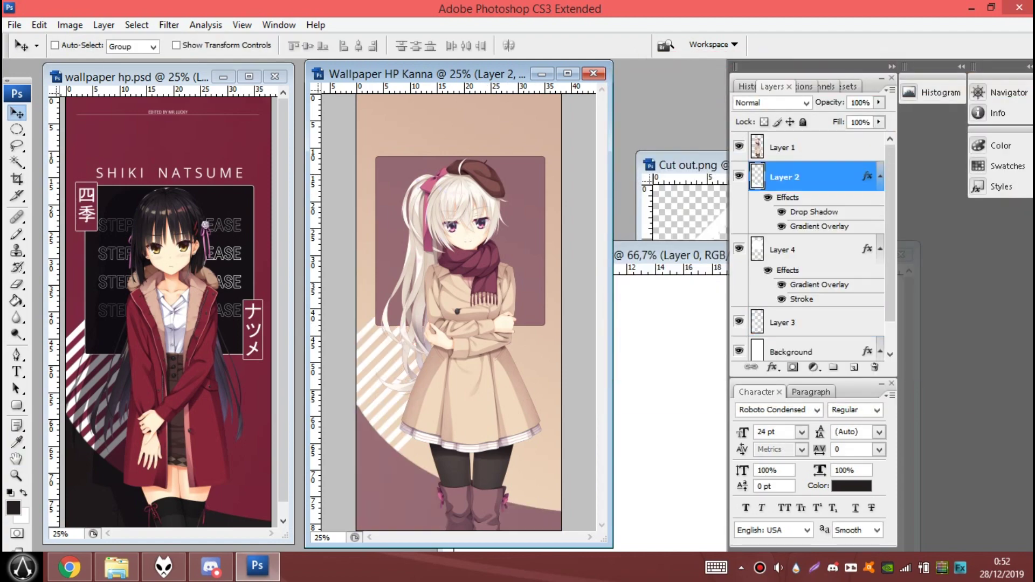
Open Texture timpahan.png and drag it into the Kanna wallpaper as a new layer
key("alt+Tab")
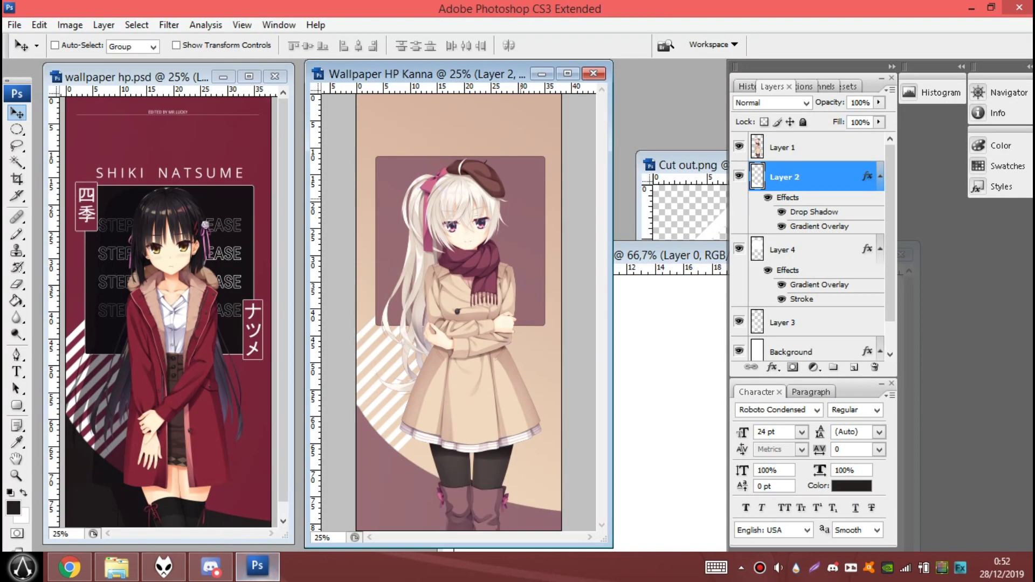
left_click_drag(499, 175, 324, 270)
mouse_move(792, 147)
left_mouse_down()
mouse_move(529, 153)
mouse_move(410, 269)
mouse_move(496, 269)
left_mouse_up()
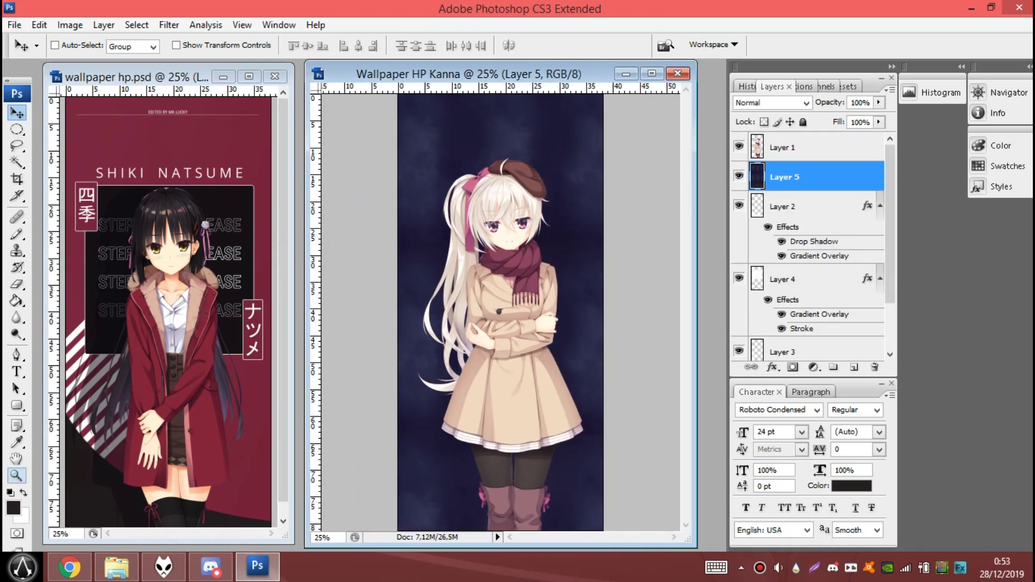
Shift the texture to cover the edge and set Layer 5 to Soft Light at low opacity
key("ctrl+minus")
left_click_drag(537, 237, 530, 237)
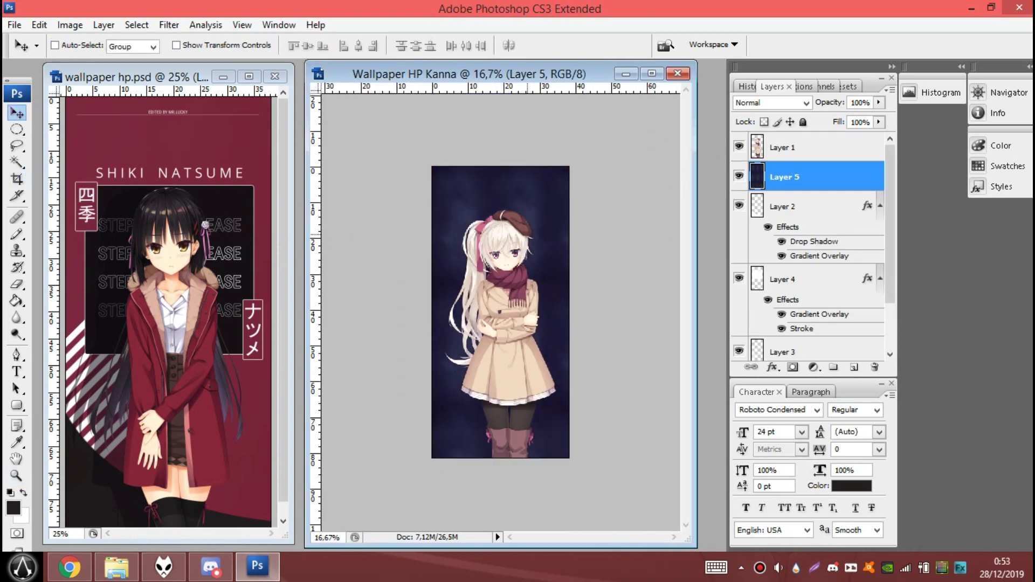
left_click(770, 103)
left_click(755, 310)
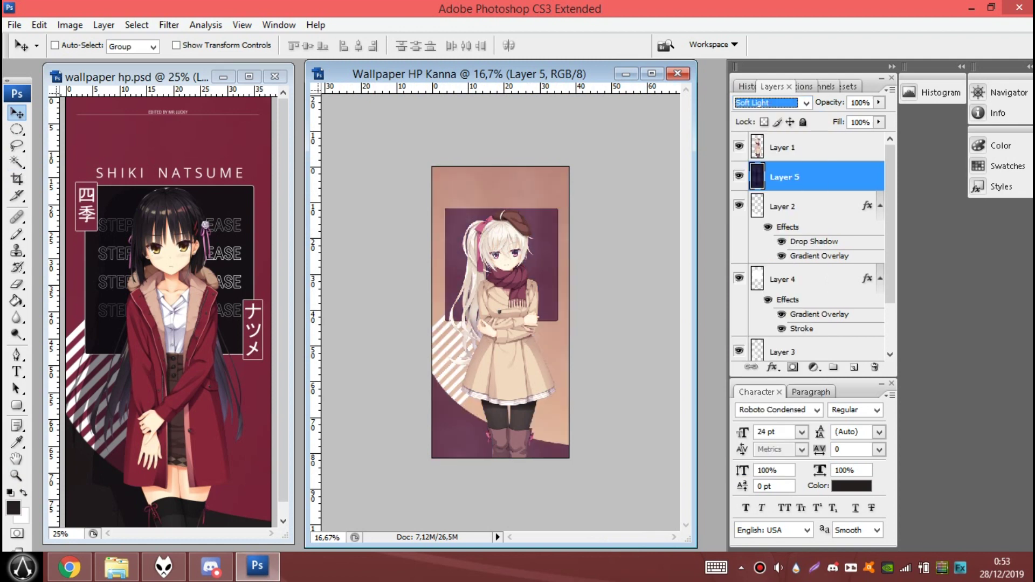
type("1")
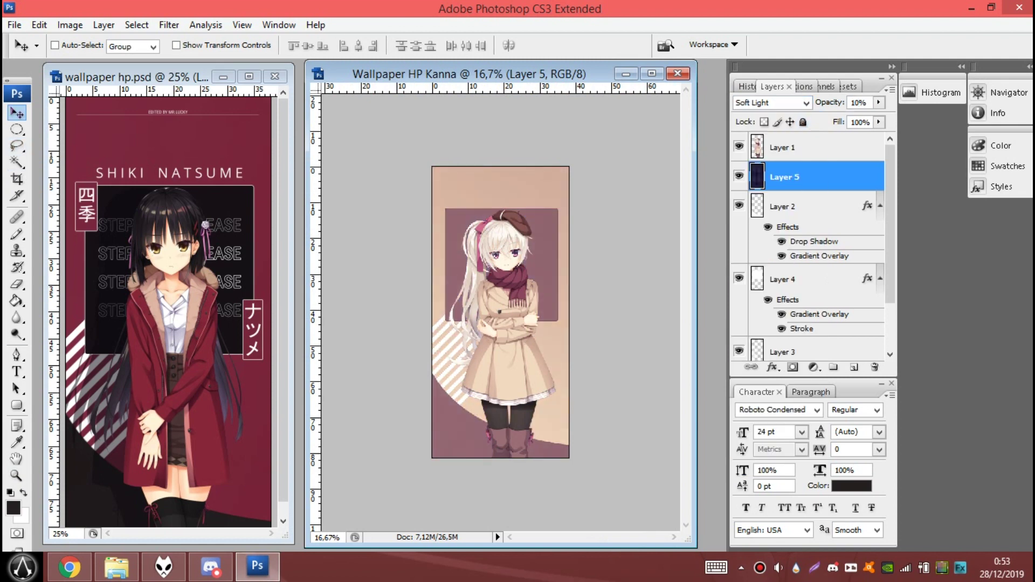
type("z")
Move Layer 5 above the character layer, zoom to 25% and shift the document window left
key("ctrl+plus")
key("ctrl+bracketright")
left_click(738, 146)
left_click_drag(485, 74, 440, 74)
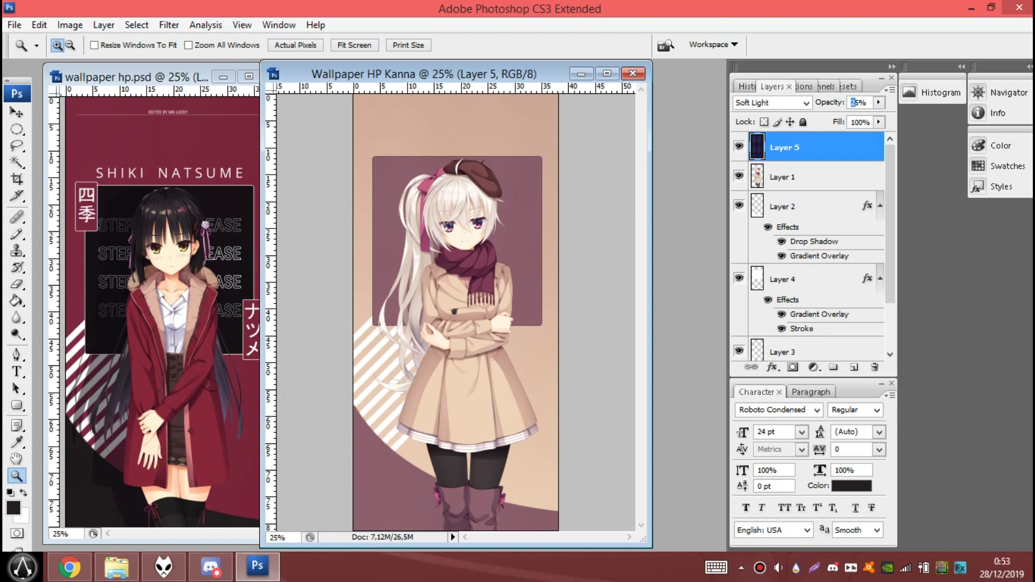
Duplicate Layer 1 as a Multiply copy, compare it, then merge it back down
right_click(862, 177)
left_click(922, 226)
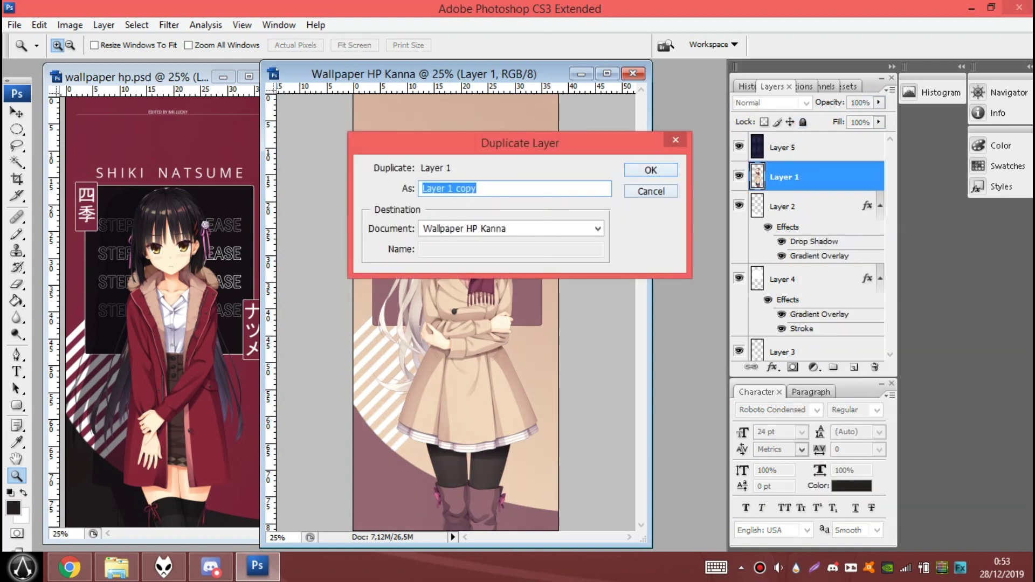
left_click(654, 169)
left_click(805, 102)
left_click(749, 165)
right_click(805, 182)
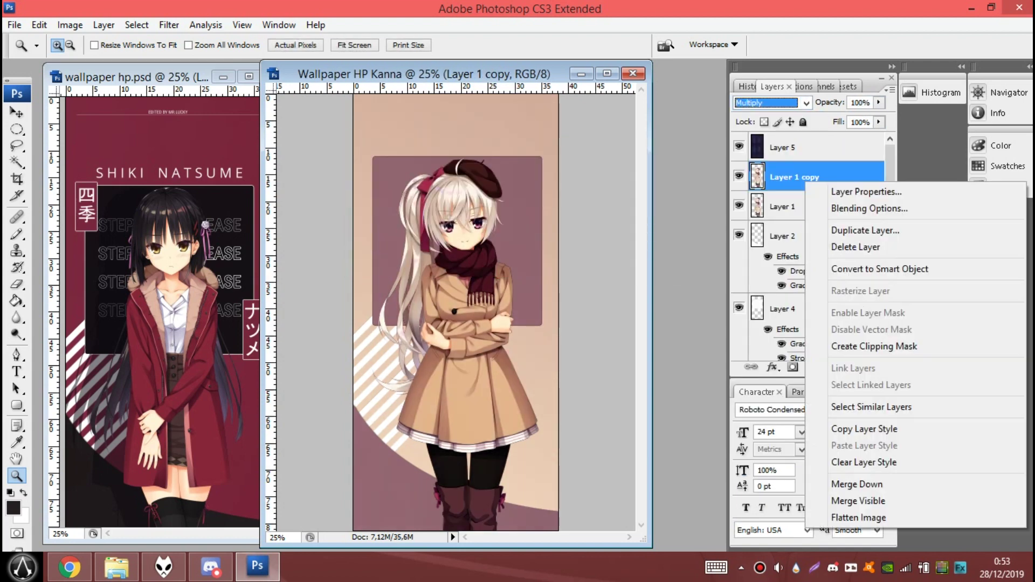
key("Escape")
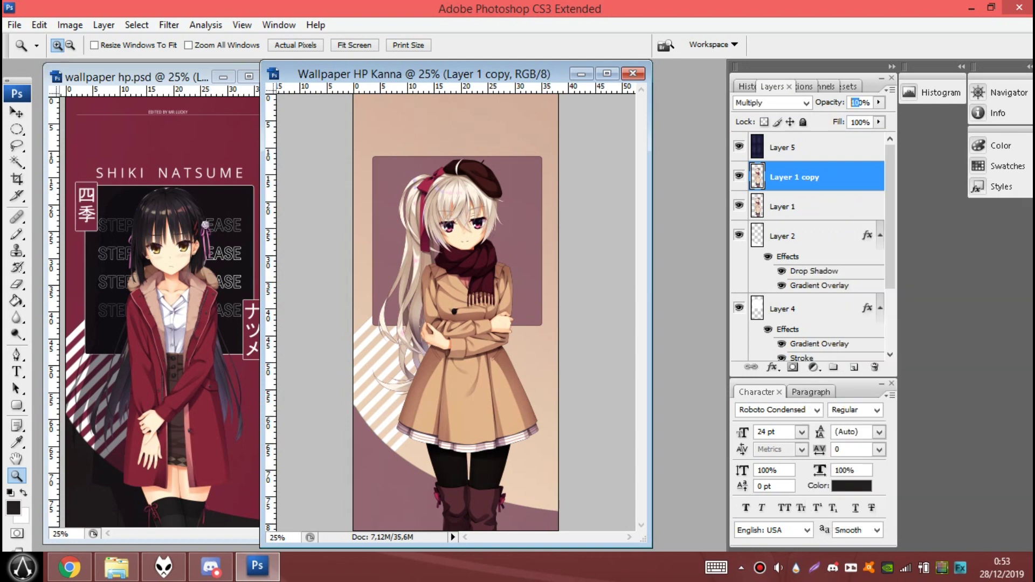
left_click(739, 177)
left_click(738, 176)
left_click(738, 177)
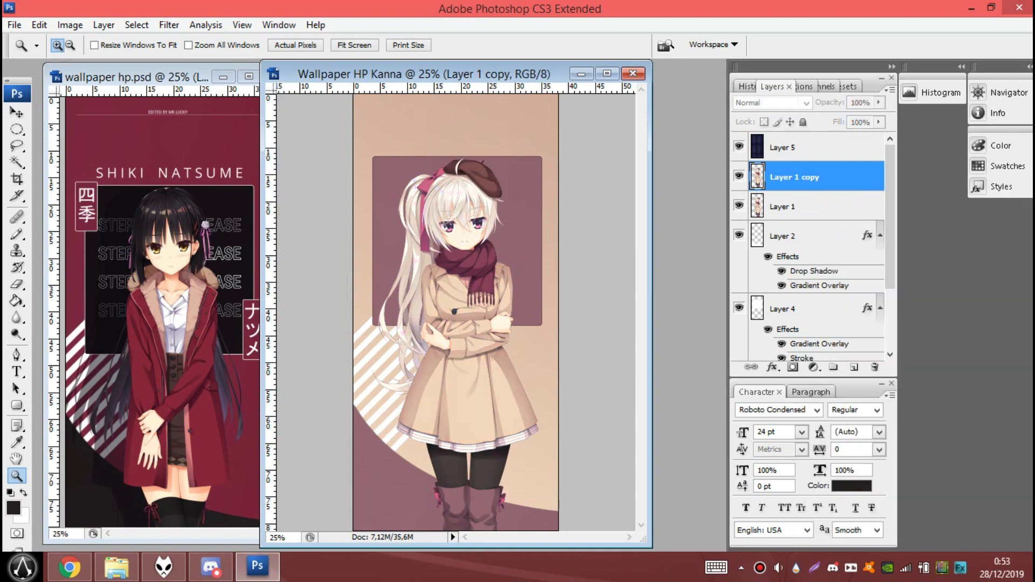
right_click(814, 177)
left_click(865, 479)
Rename the character layer to Render Chara and nudge the girl slightly down
double_click(784, 177)
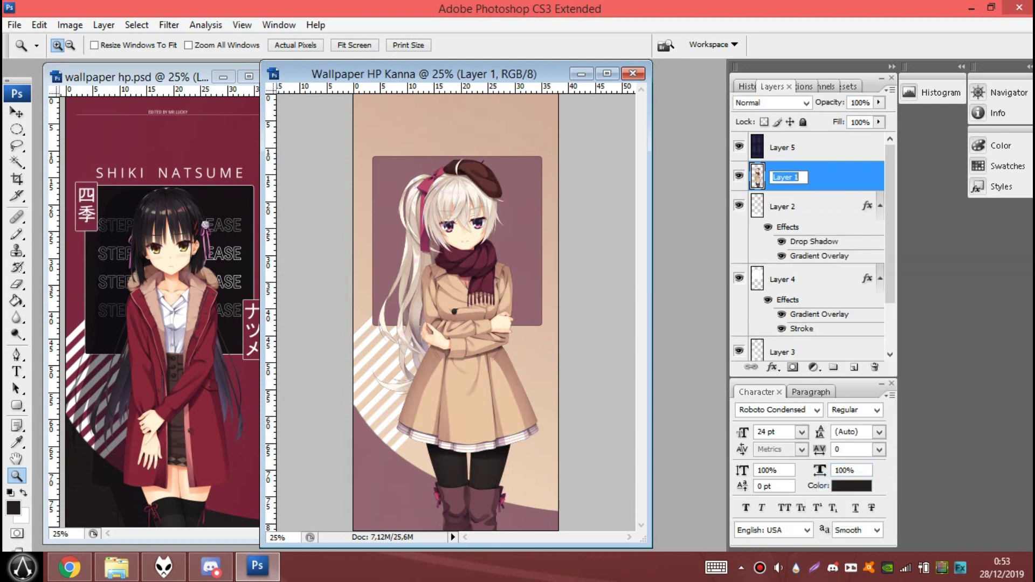
type("ar")
key("Return")
key("v")
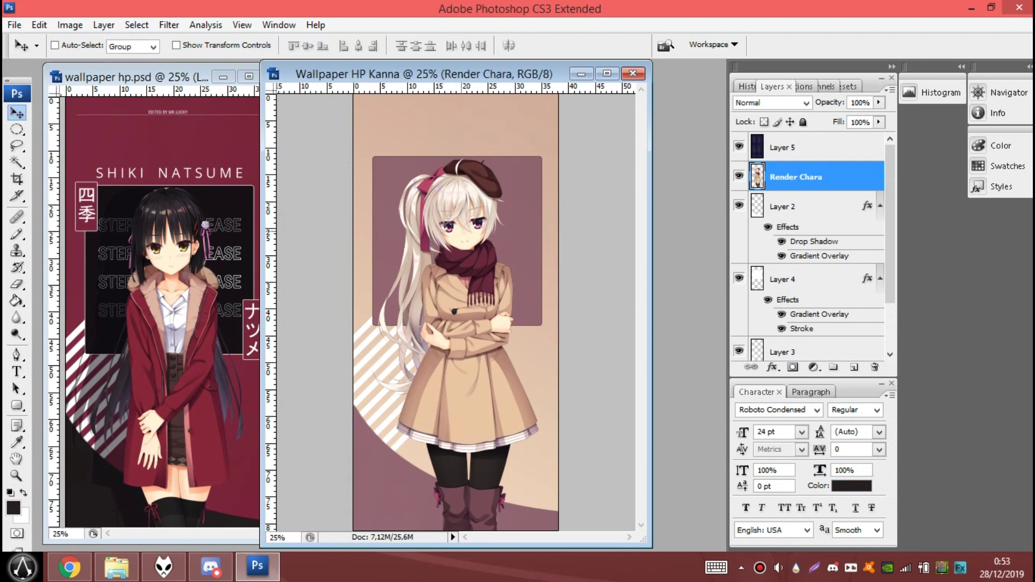
key("shift+Down")
key("shift+Down")
key("shift+Down")
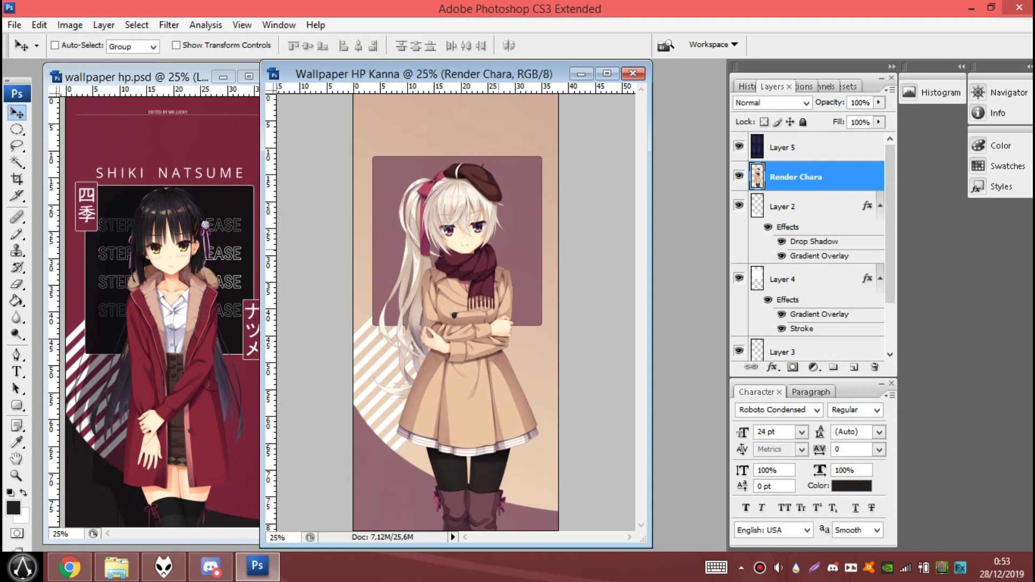
Write 'ORA LOLI ORA UWU!' near the canvas top and add a duplicate row below it
key("t")
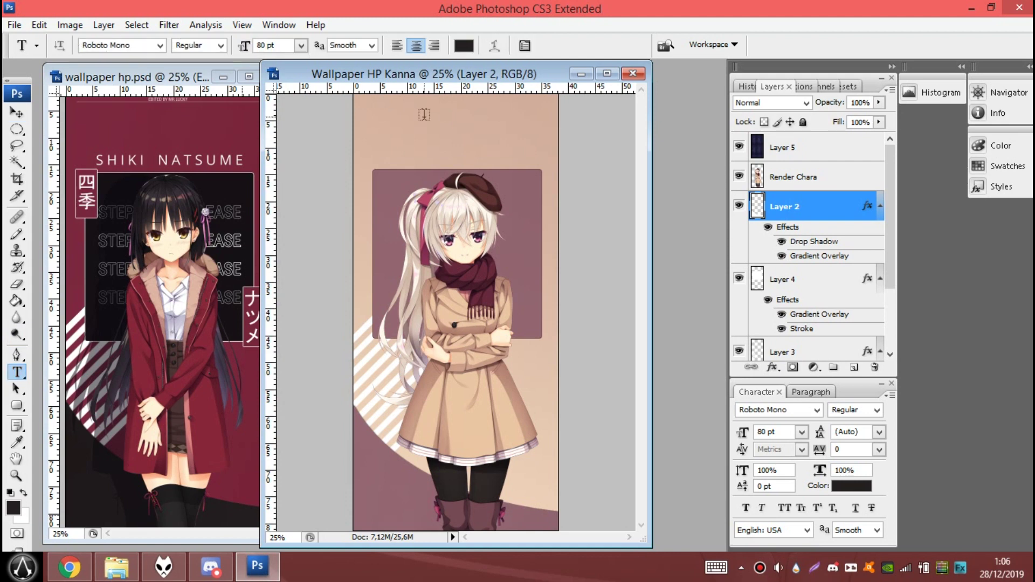
left_click(389, 142)
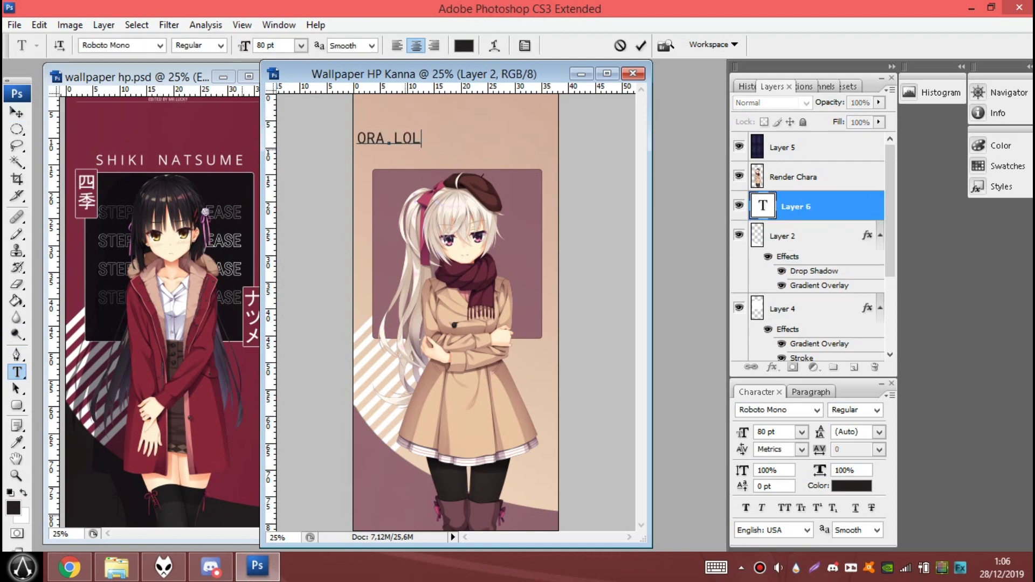
key("ctrl+Return")
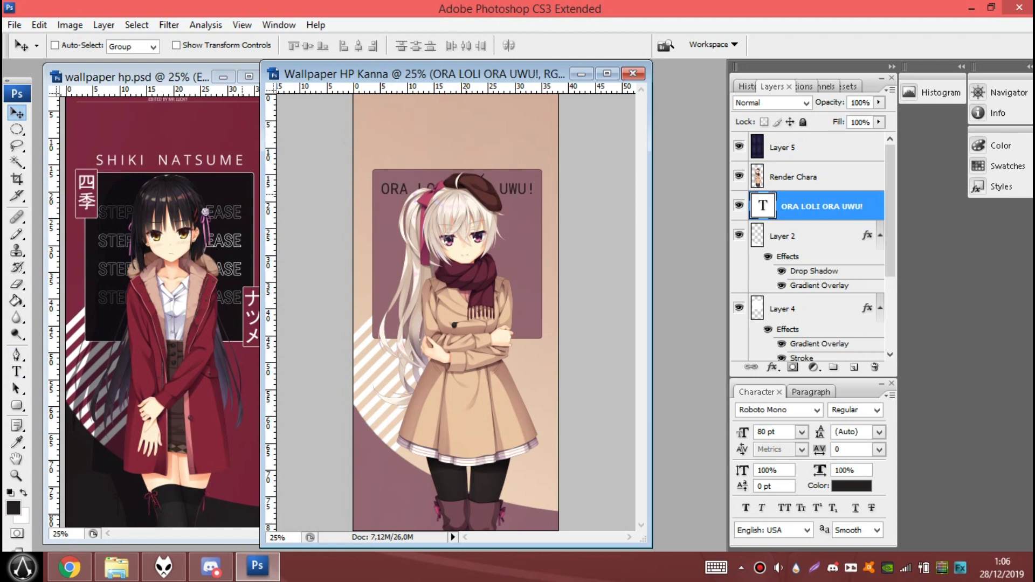
right_click(822, 206)
left_click(652, 168)
mouse_move(458, 210)
left_mouse_down()
mouse_move(458, 240)
mouse_move(462, 210)
left_mouse_up()
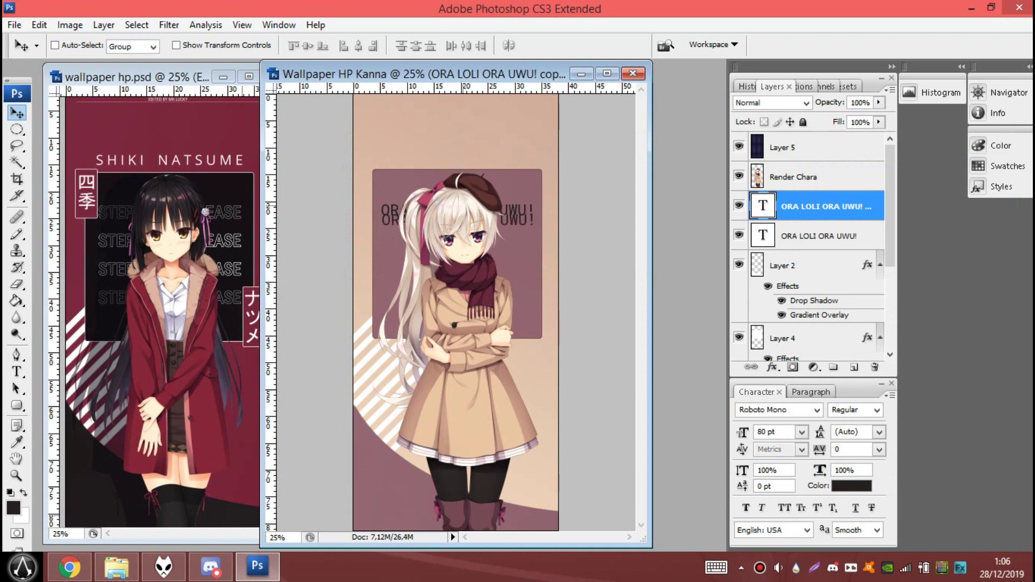
left_click_drag(459, 232, 458, 238)
Duplicate the text row twice more, nudging copies down, and extend the selection to Layer 4
right_click(822, 206)
left_click(674, 162)
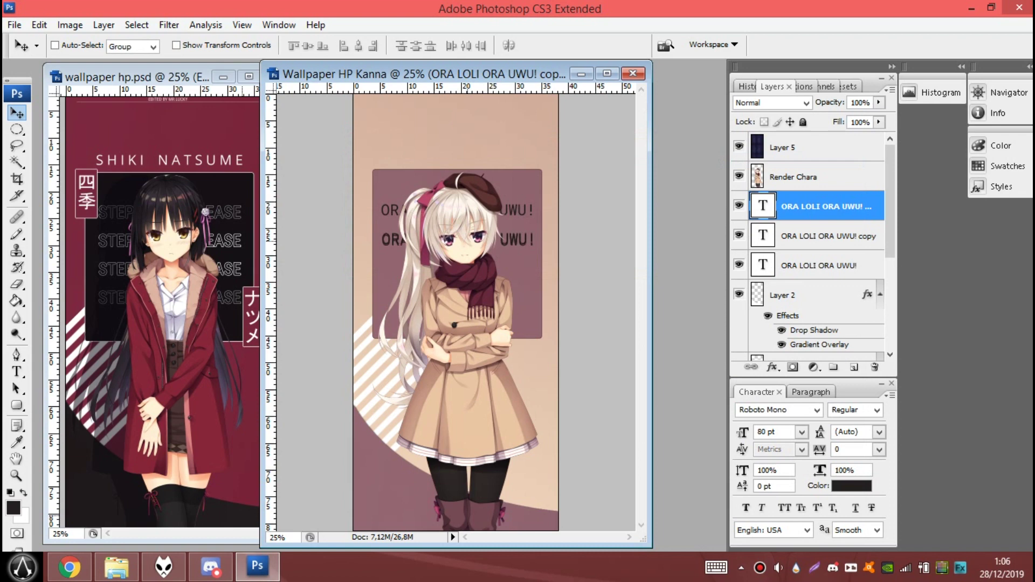
key("shift+Down")
key("shift+Down")
key("shift+Down")
key("shift+Down")
key("shift+Down")
key("shift+Down")
key("shift+Down")
key("shift+Down")
key("shift+Down")
right_click(822, 206)
left_click(663, 123)
left_click(652, 169)
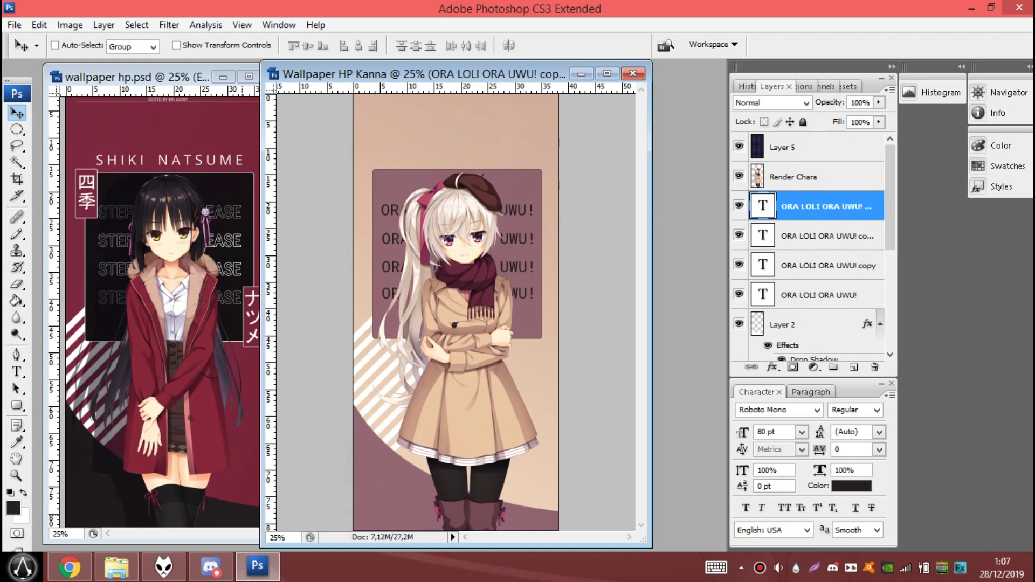
key("shift+alt+bracketleft")
key("shift+alt+bracketleft")
key("shift+alt+bracketleft")
key("alt+bracketleft")
key("alt+bracketleft")
key("alt+bracketleft")
key("alt+bracketleft")
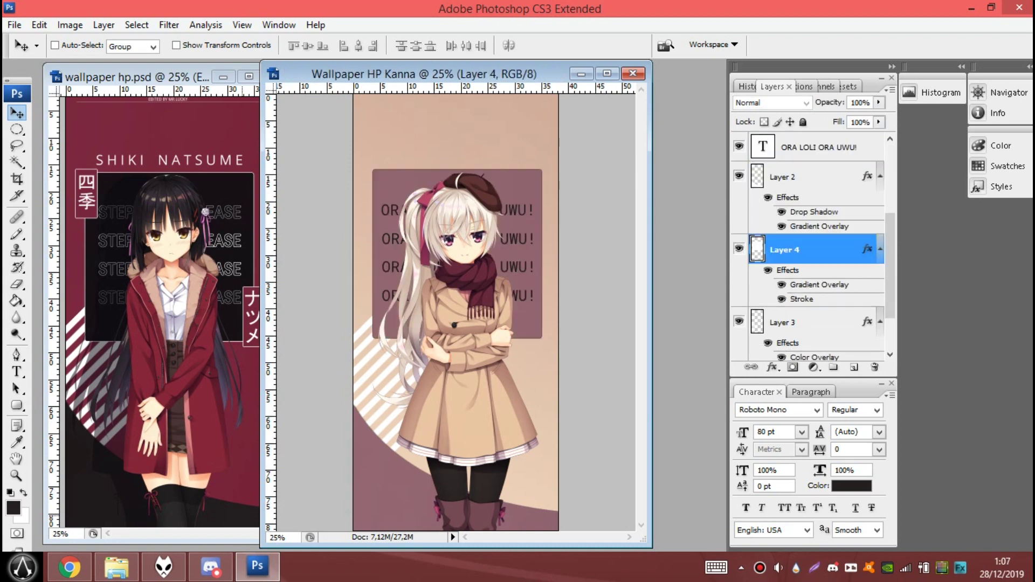
Select the text layers with Layer 4 and align their horizontal centres
left_click(822, 177)
scroll(809, 259, "down", 2)
left_click(822, 207, "shift")
left_click(809, 309, "ctrl")
left_click(358, 45)
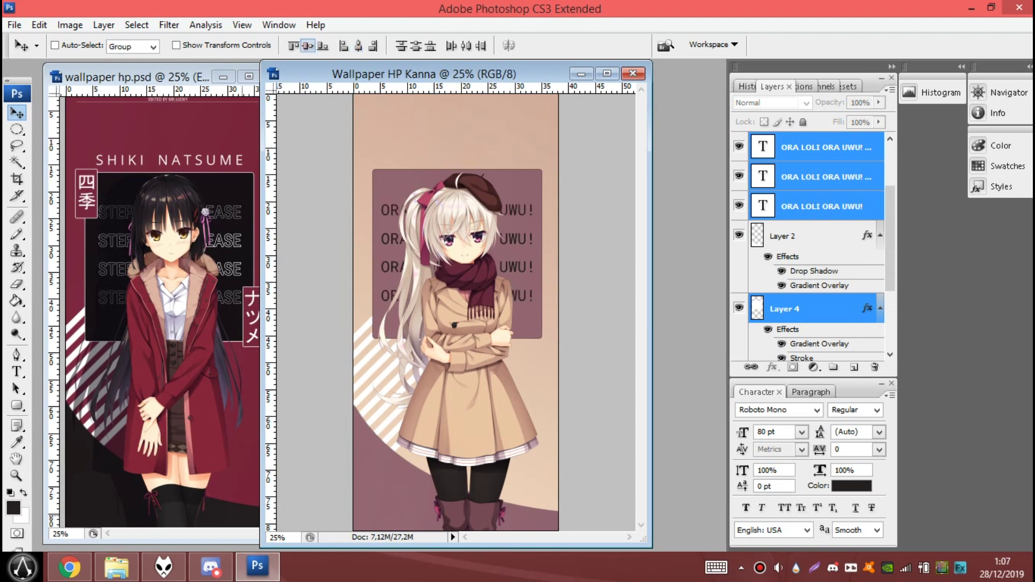
Duplicate a text row, move it to the top of the text stack and adjust opacity
key("alt+period")
key("alt+bracketleft")
key("ctrl+j")
key("ctrl+bracketright")
right_click(814, 207)
key("Escape")
key("0")
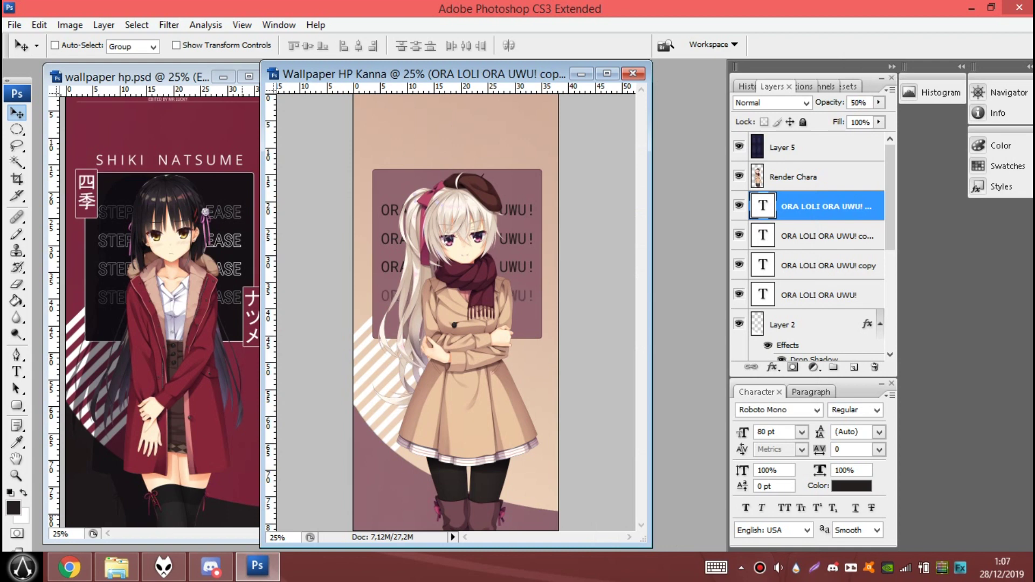
key("alt+bracketleft")
key("alt+bracketleft")
key("alt+bracketleft")
Set the top text row to 50% opacity and give it a colour overlay and white stroke
key("5")
left_click(828, 206)
right_click(828, 206)
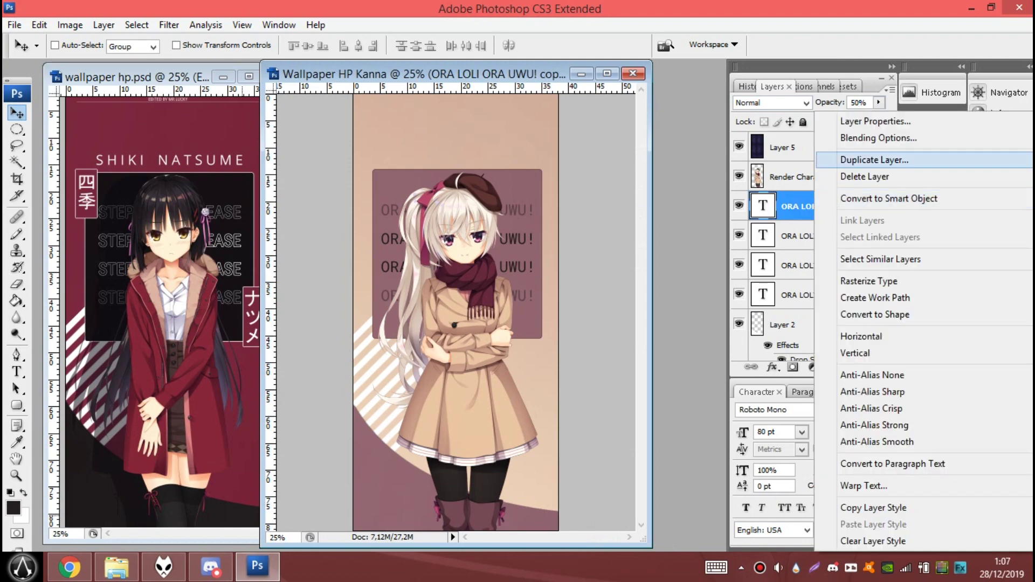
left_click(841, 134)
left_click(625, 274)
left_click(907, 129)
left_click(1002, 90)
left_click(643, 324)
left_click(790, 350)
left_click(656, 101)
left_click(1002, 90)
left_click(786, 226)
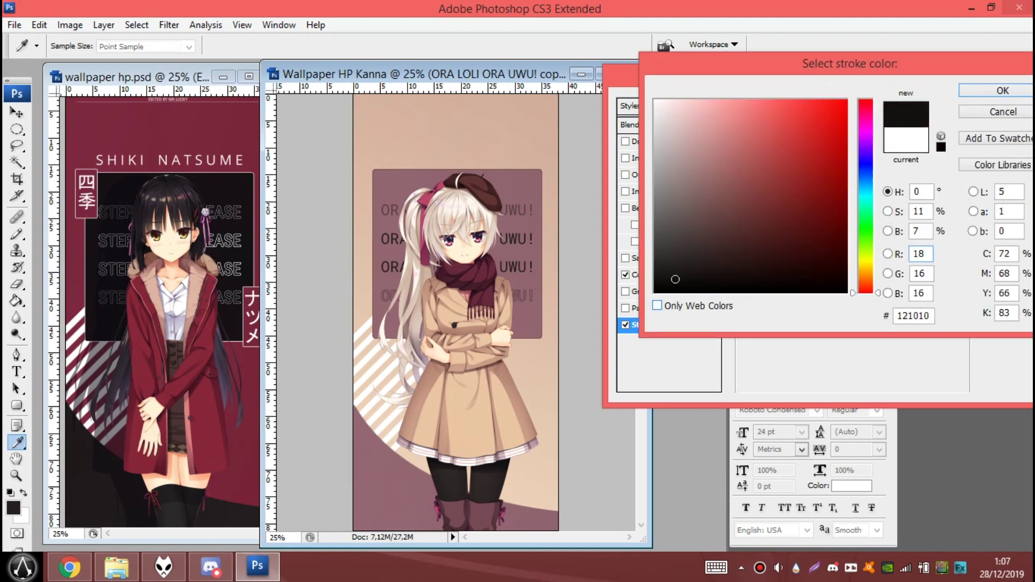
key("Return")
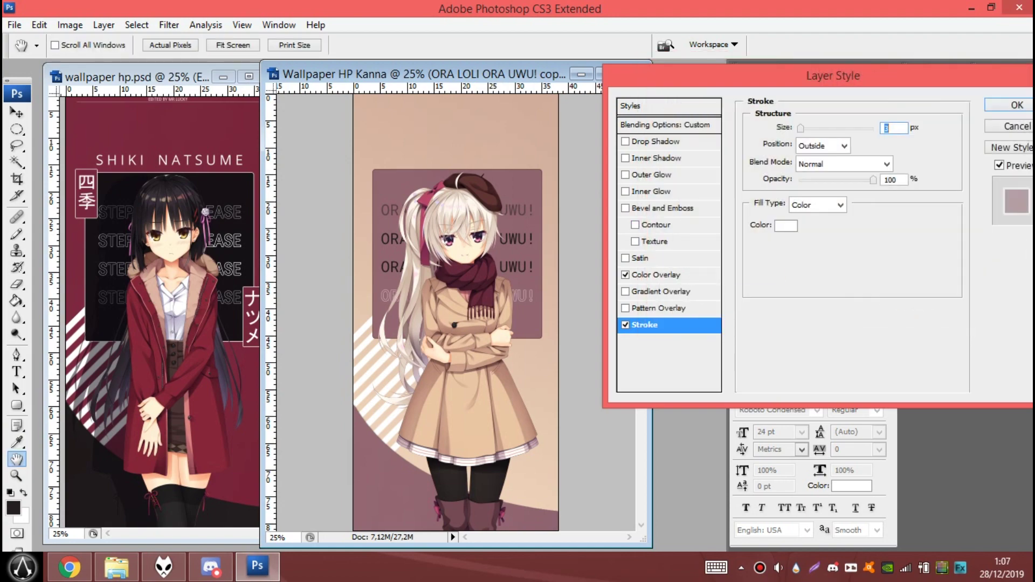
key("Return")
Add a mauve colour overlay and an outline stroke to the next text row
left_click(846, 250)
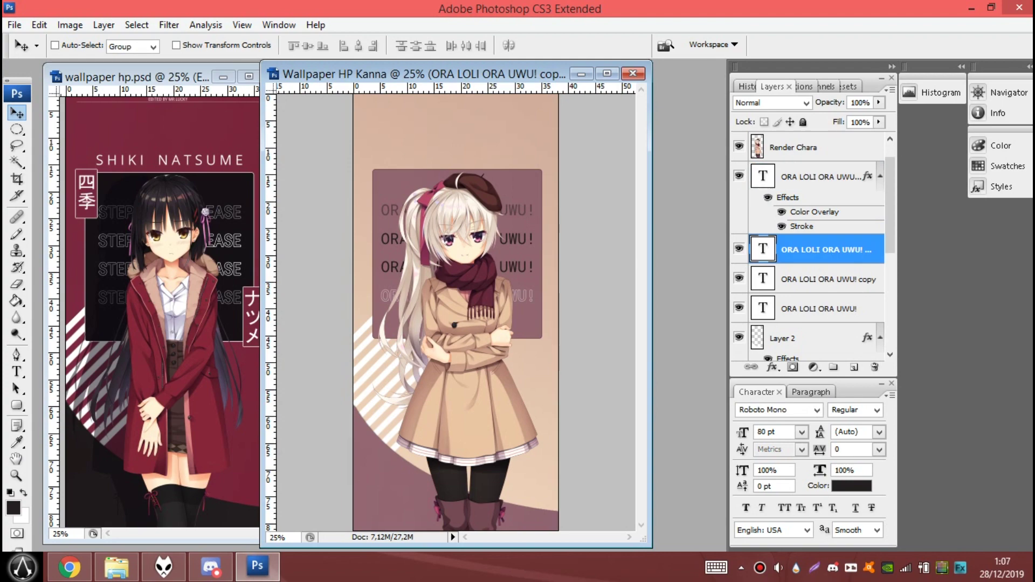
right_click(846, 250)
left_click(659, 138)
left_click(625, 274)
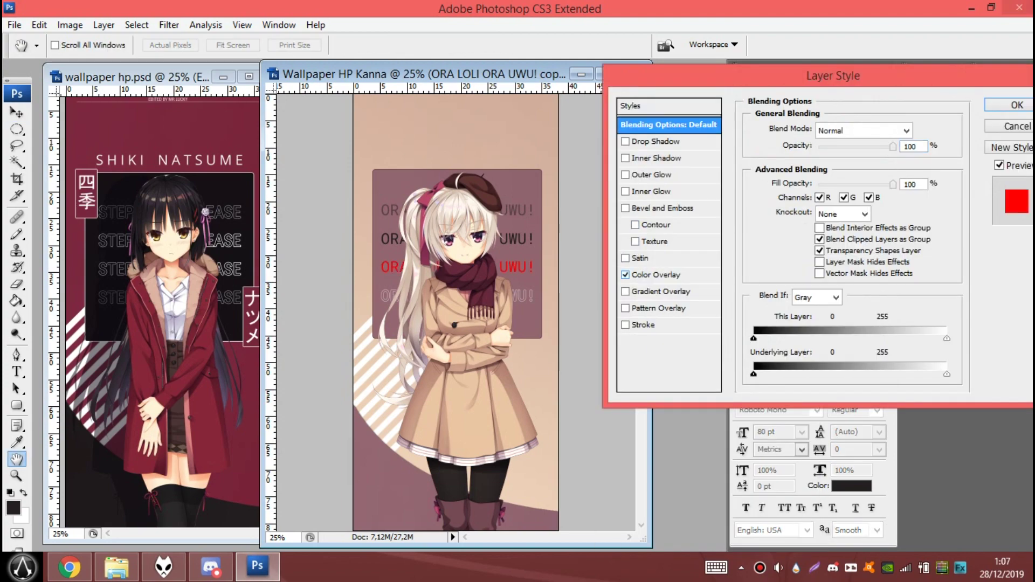
left_click(657, 275)
left_click(907, 130)
left_click(709, 180)
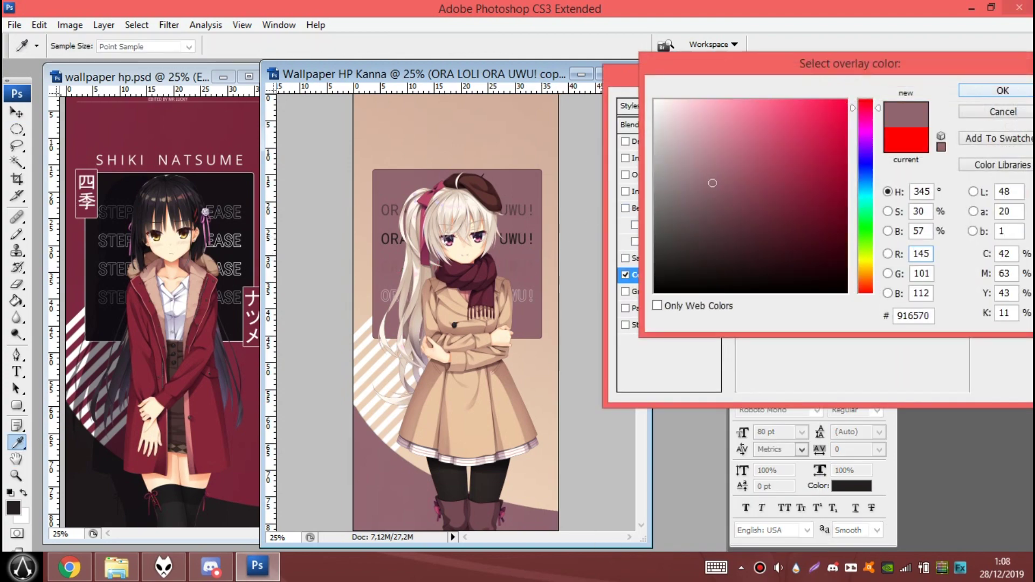
key("Return")
left_click(644, 324)
left_click(786, 225)
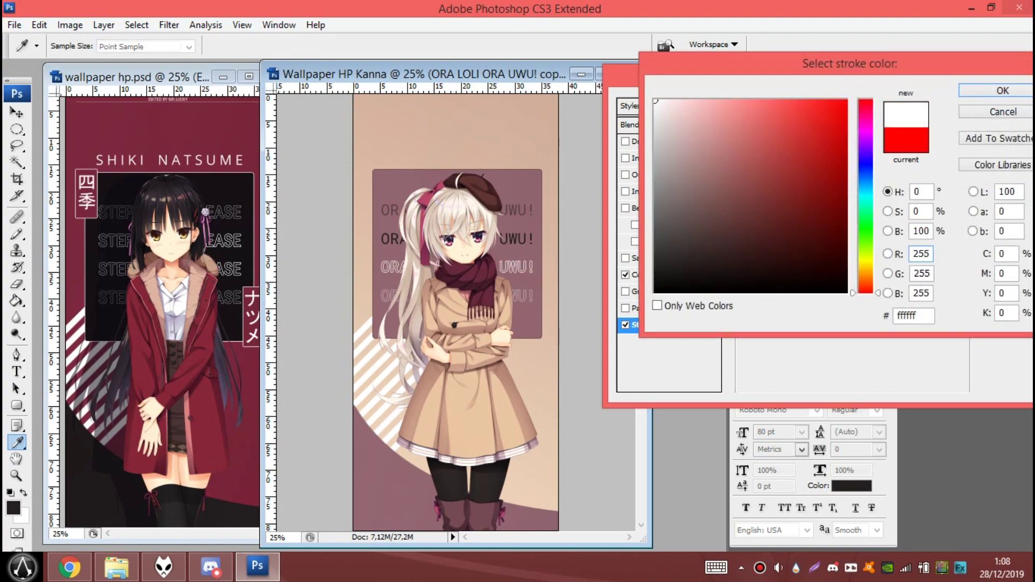
key("Return")
key("Return")
Give another text row a mauve #916570 colour overlay and a white stroke
right_click(830, 241)
left_click(659, 138)
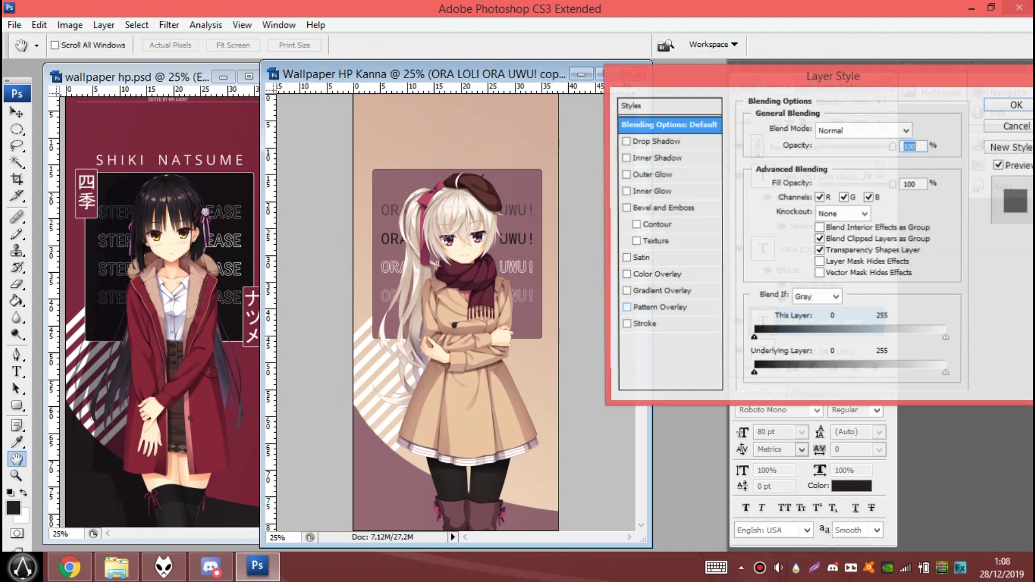
left_click(658, 273)
left_click(907, 130)
left_click(547, 258)
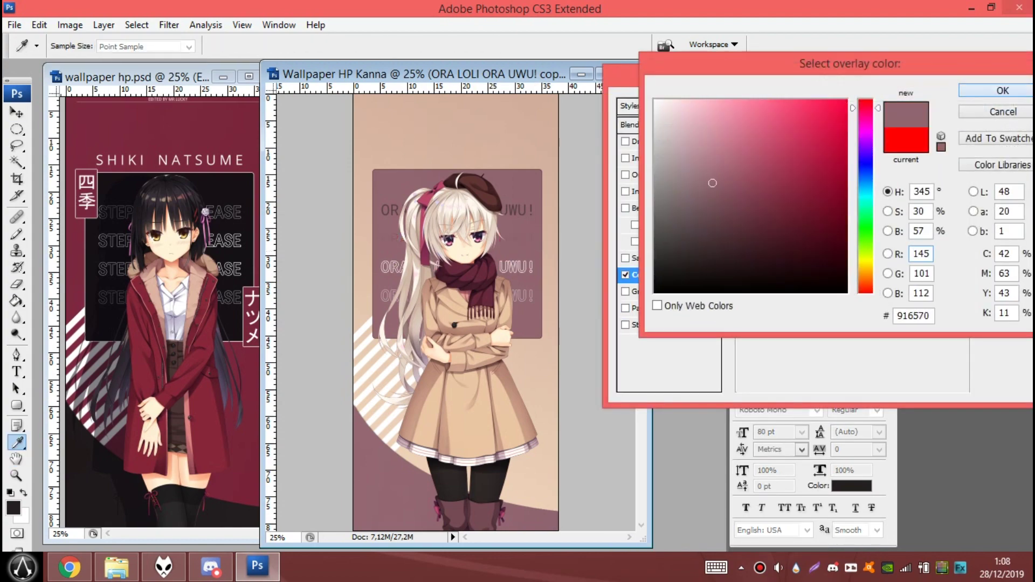
key("Return")
left_click(644, 324)
left_click(786, 225)
left_click(514, 239)
key("Return")
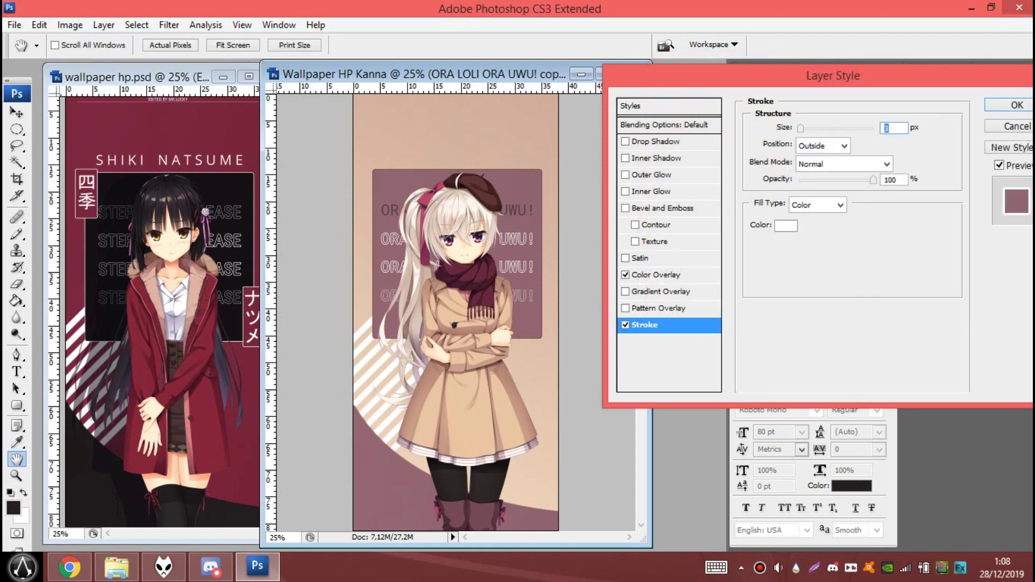
key("Return")
Keep the last row's white outline and resample its overlay mauve from the background box
right_click(760, 261)
left_click(787, 136)
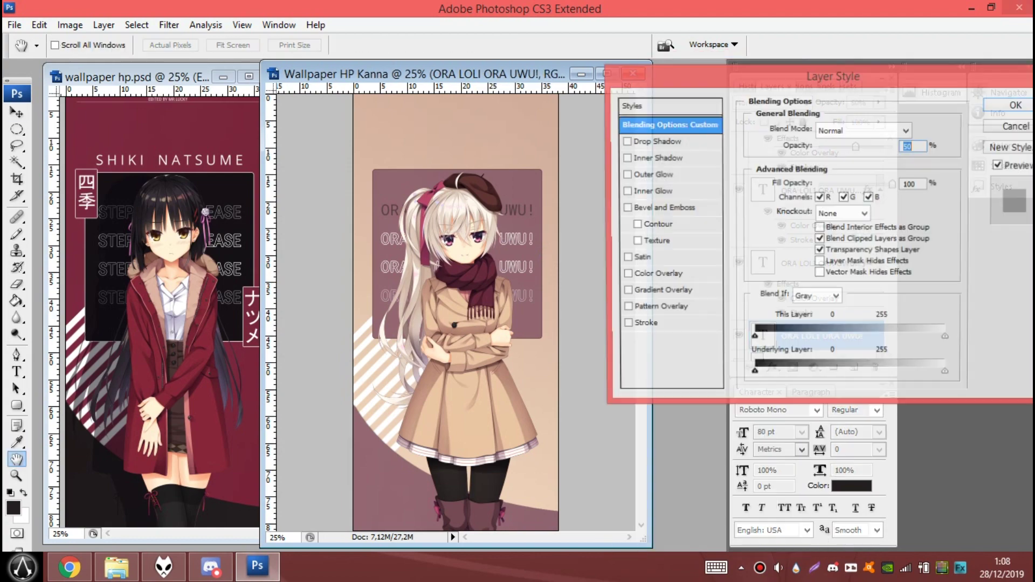
left_click(644, 325)
left_click(786, 225)
key("Return")
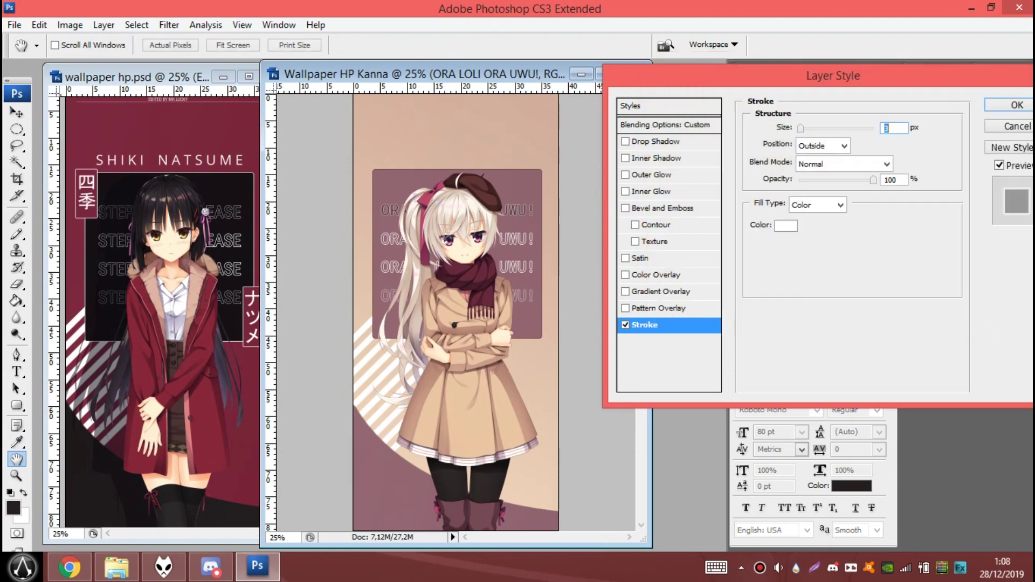
left_click(656, 274)
left_click(901, 132)
left_click(388, 485)
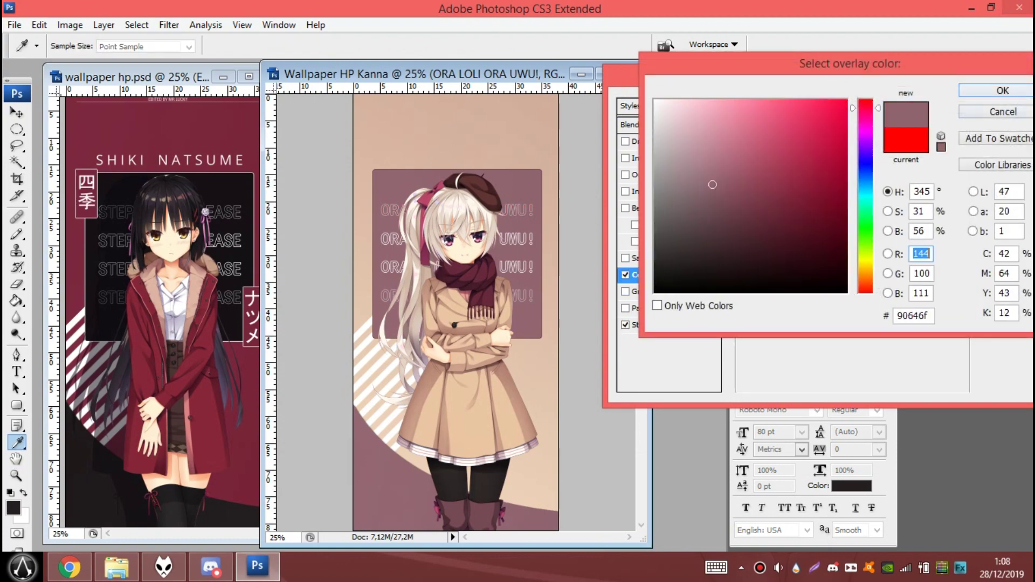
key("Return")
key("Return")
key("z")
left_click(467, 187)
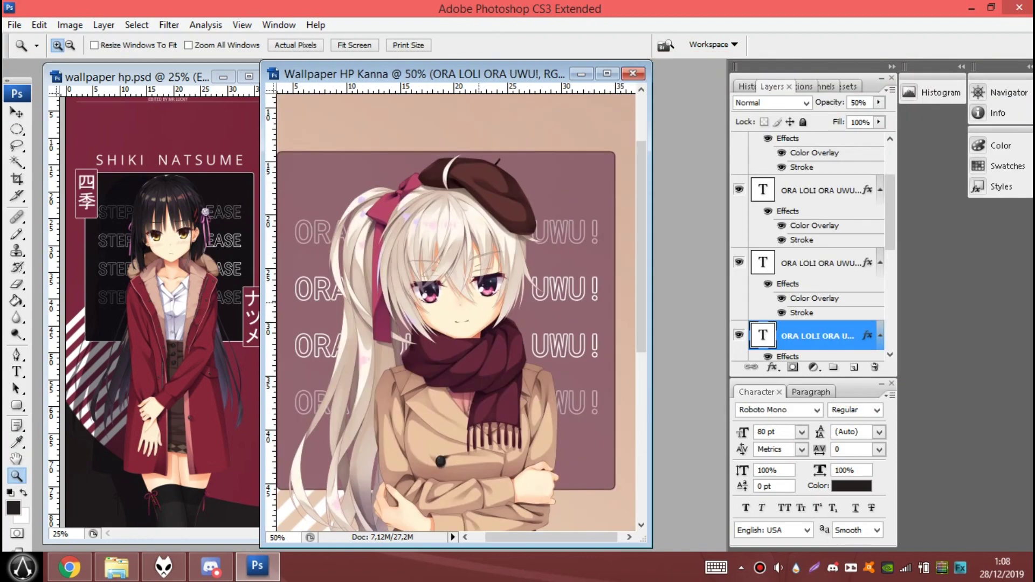
key("ctrl+minus")
key("ctrl+minus")
key("alt+bracketright")
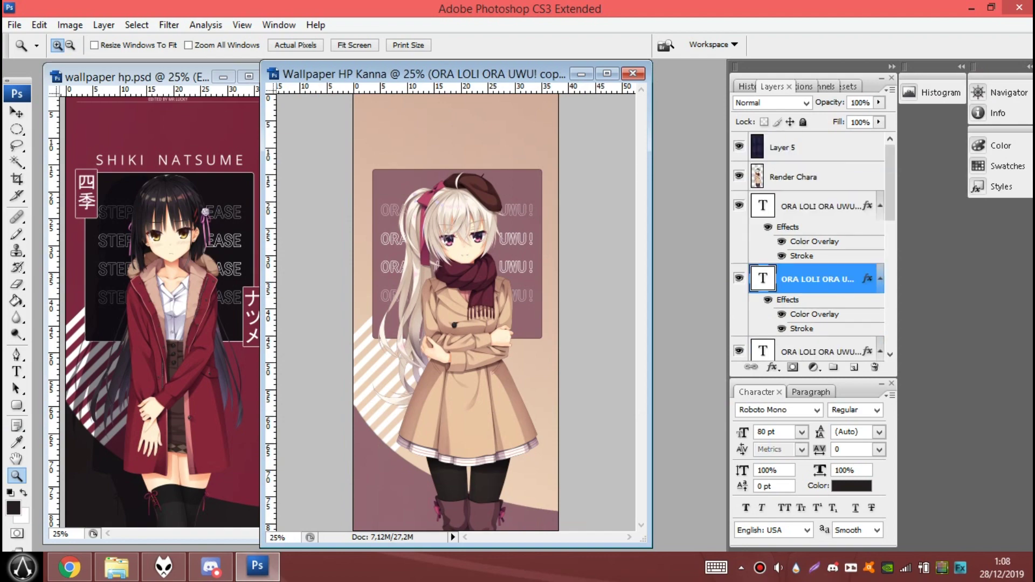
scroll(808, 242, "down", 3)
Set Layer 4's stroke colour to white (#ffffff) and check the whole figure at 25%
right_click(747, 301)
left_click(768, 231)
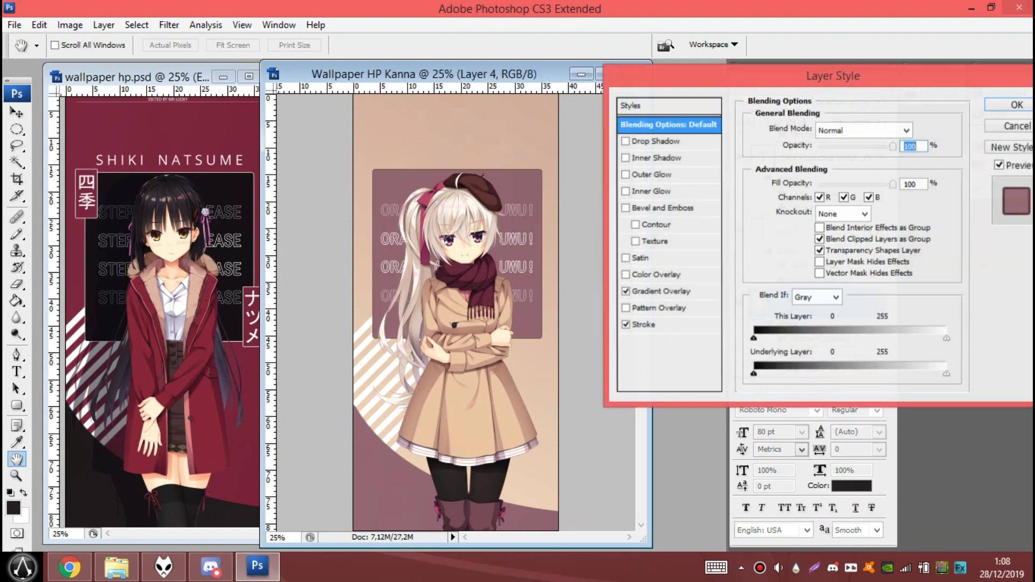
left_click(643, 325)
left_click(787, 224)
left_click(655, 101)
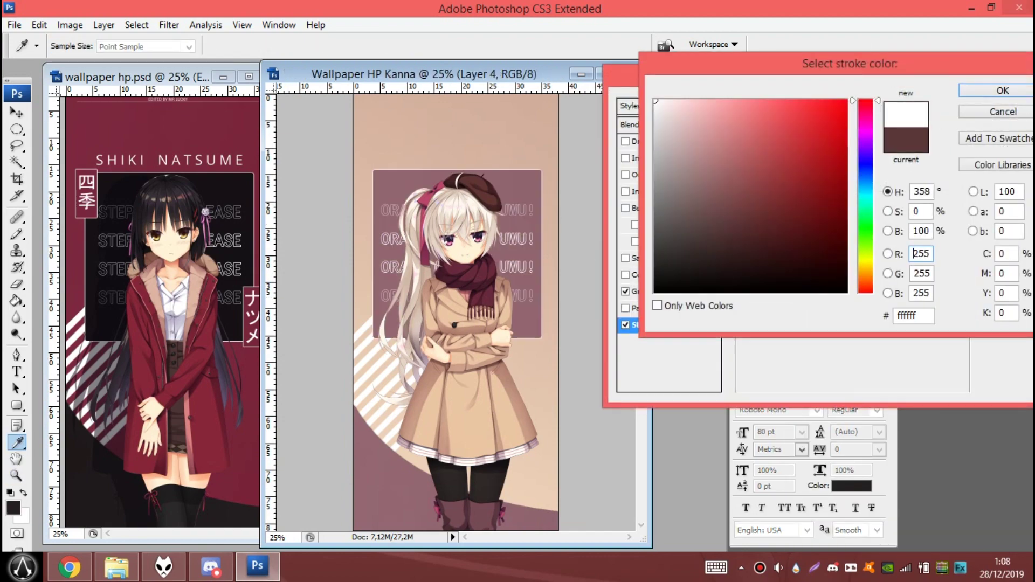
key("Return")
key("Return")
key("z")
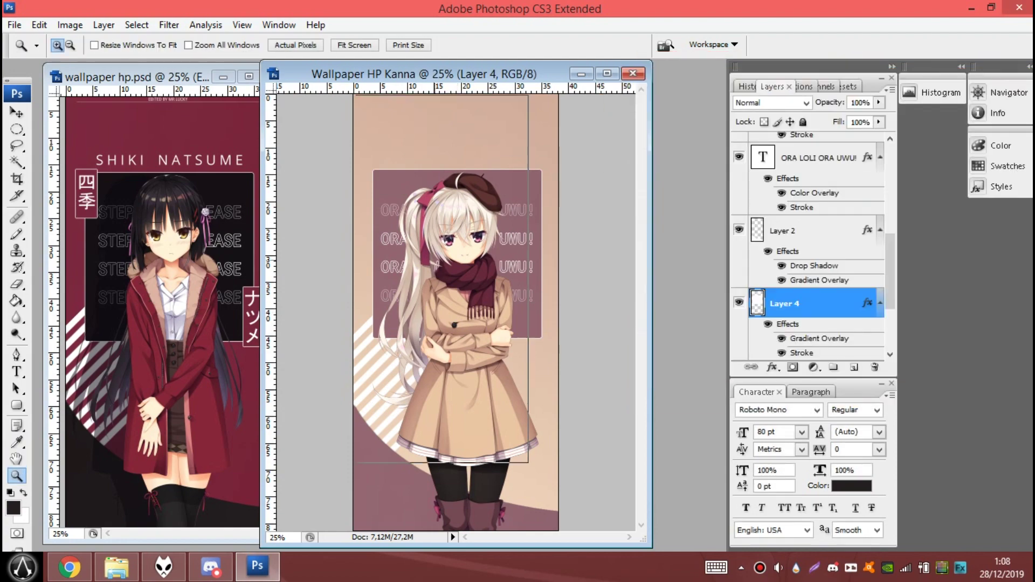
key("ctrl+plus")
key("ctrl+plus")
scroll(456, 313, "up", 1)
key("ctrl+minus")
key("ctrl+minus")
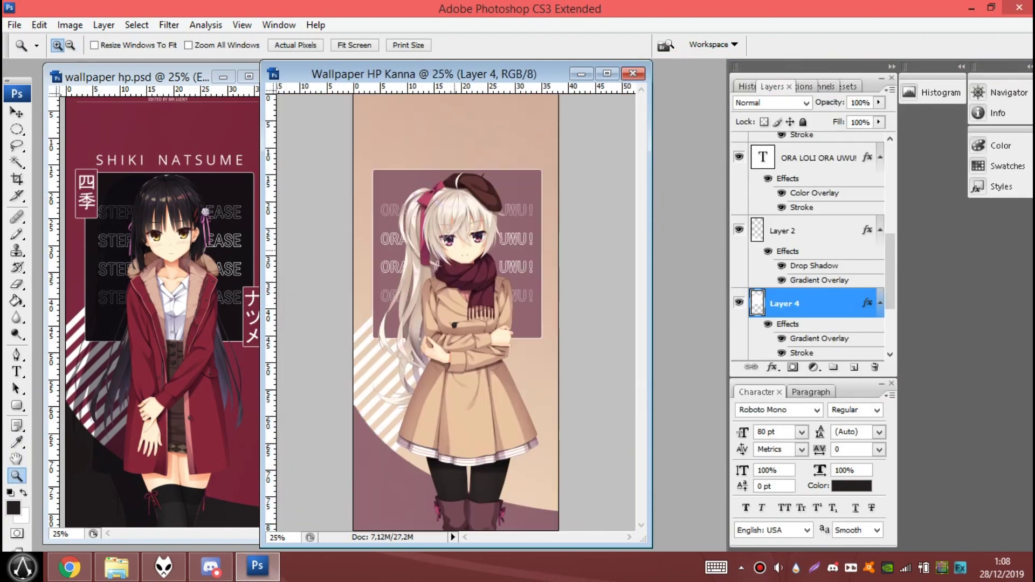
key("ctrl+plus")
key("ctrl+minus")
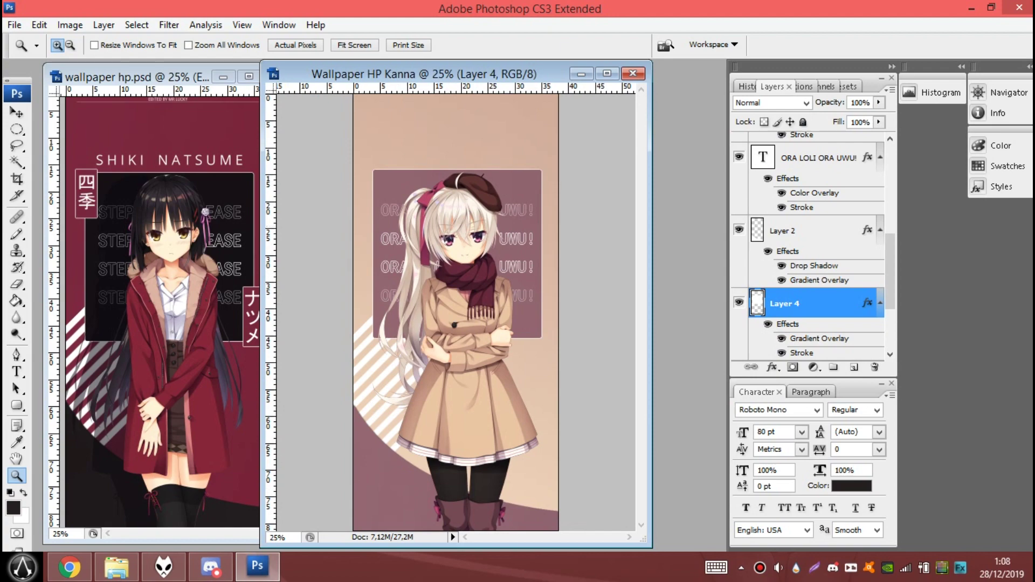
Select Render Chara, then copy the character's Japanese name from her browser profile page
key("alt+bracketright")
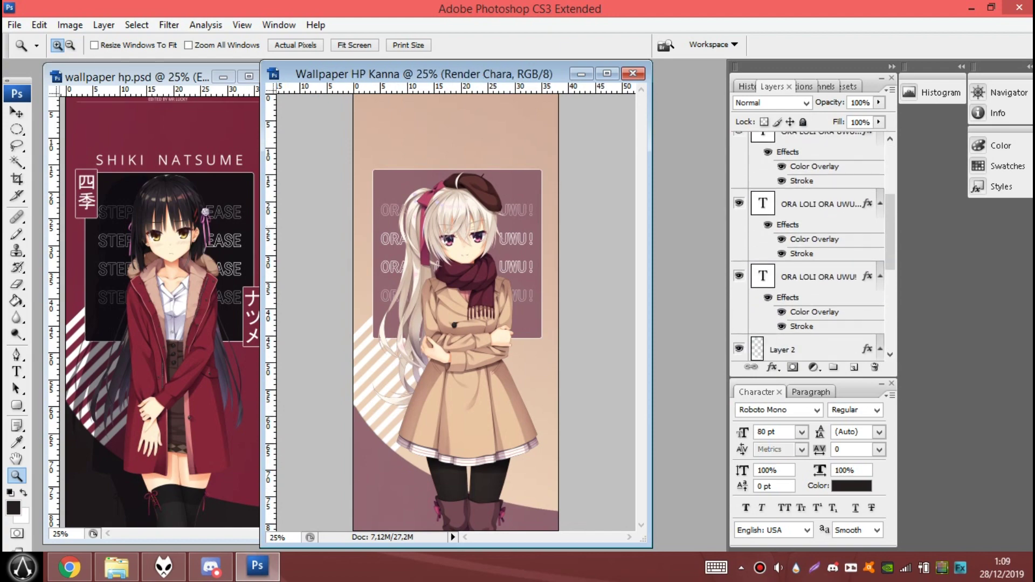
key("alt+Tab")
left_click_drag(604, 185, 569, 185)
key("alt+Tab")
key("ctrl+n")
key("Escape")
Paste the Japanese name, trim it to 明月, and make the text vertical
key("t")
left_click(365, 134)
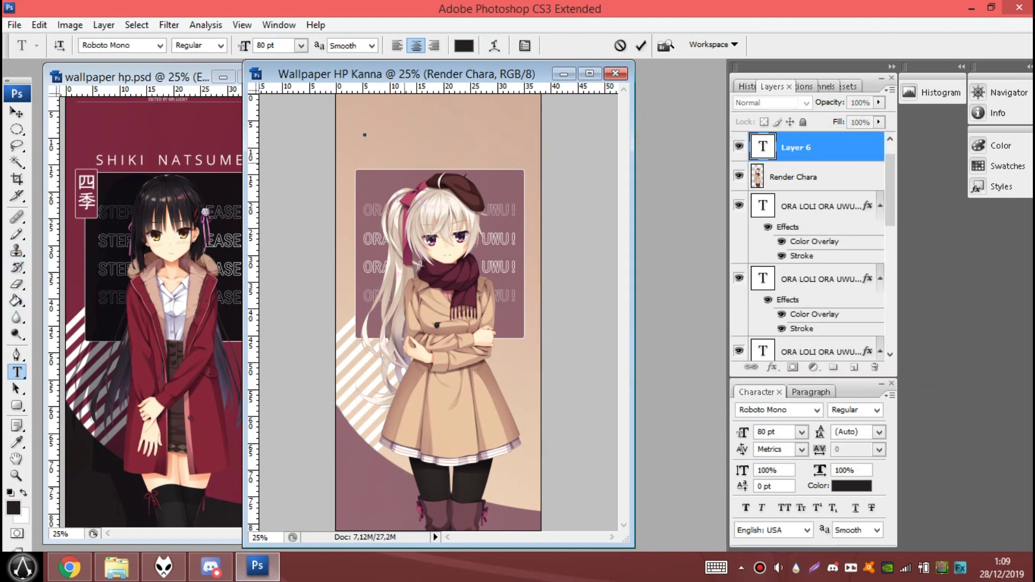
key("ctrl+v")
left_click_drag(368, 132, 402, 132)
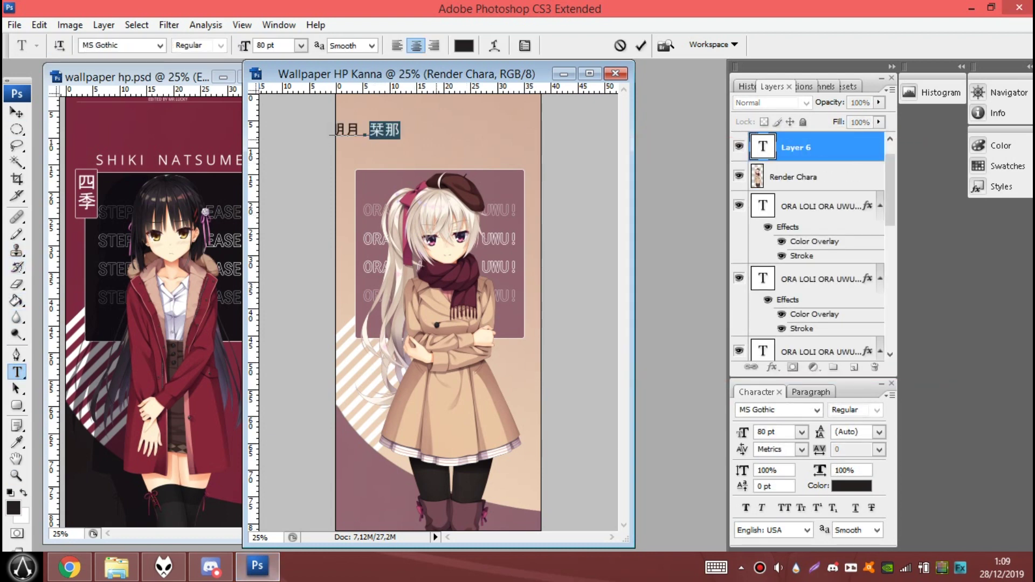
key("BackSpace")
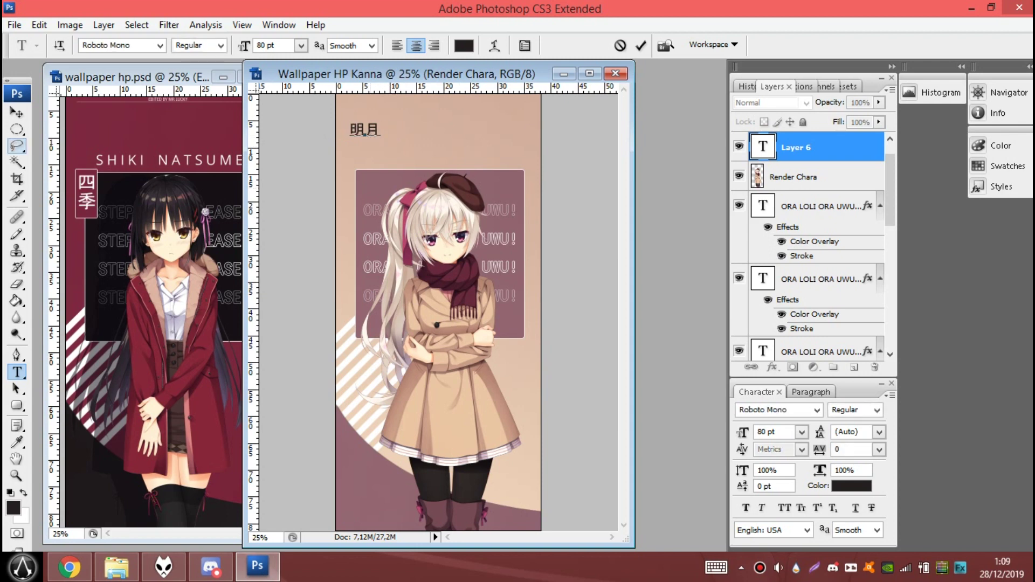
left_click(59, 45)
left_click(16, 112)
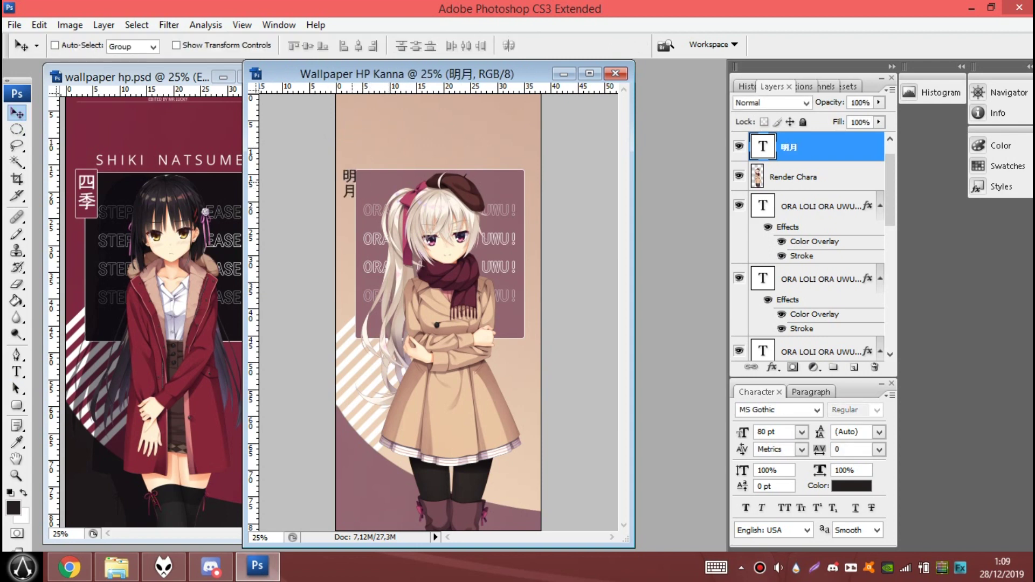
Move 明月 to the mauve box's upper left and set it to 100 pt
left_click_drag(351, 191, 358, 177)
key("t")
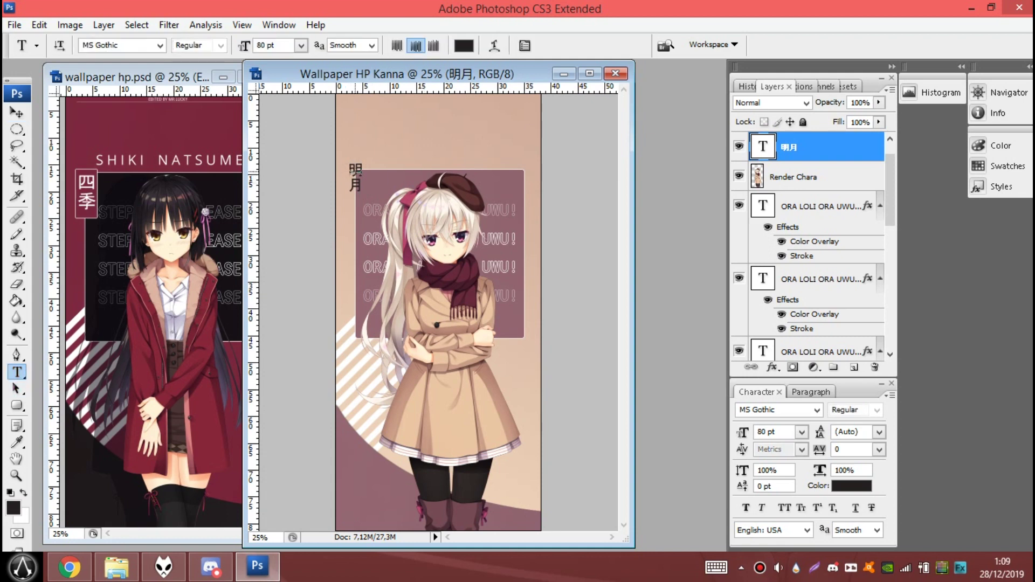
double_click(355, 177)
type("100")
key("Return")
key("ctrl+Return")
key("v")
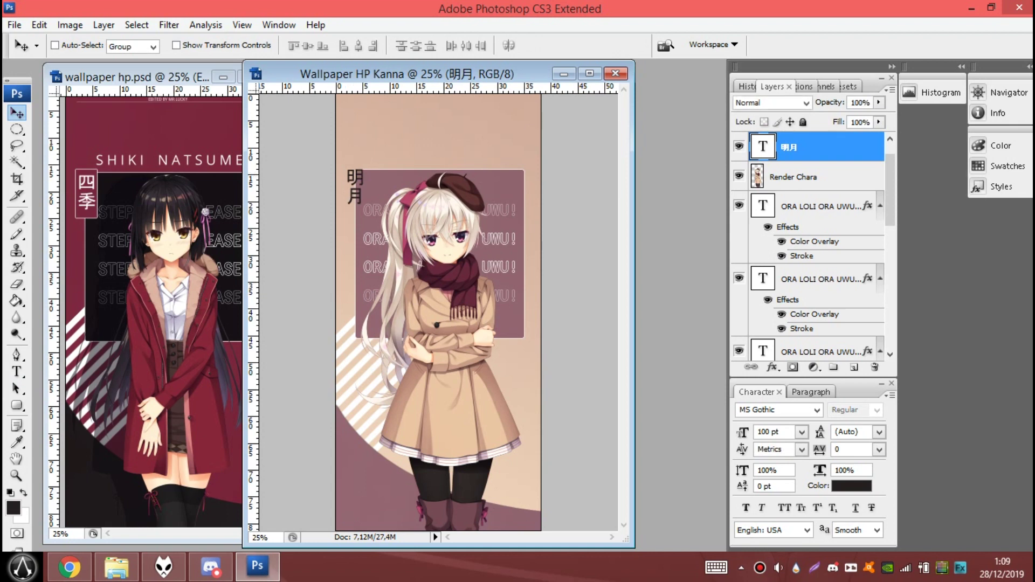
Colour the 明月 text white
key("t")
double_click(355, 181)
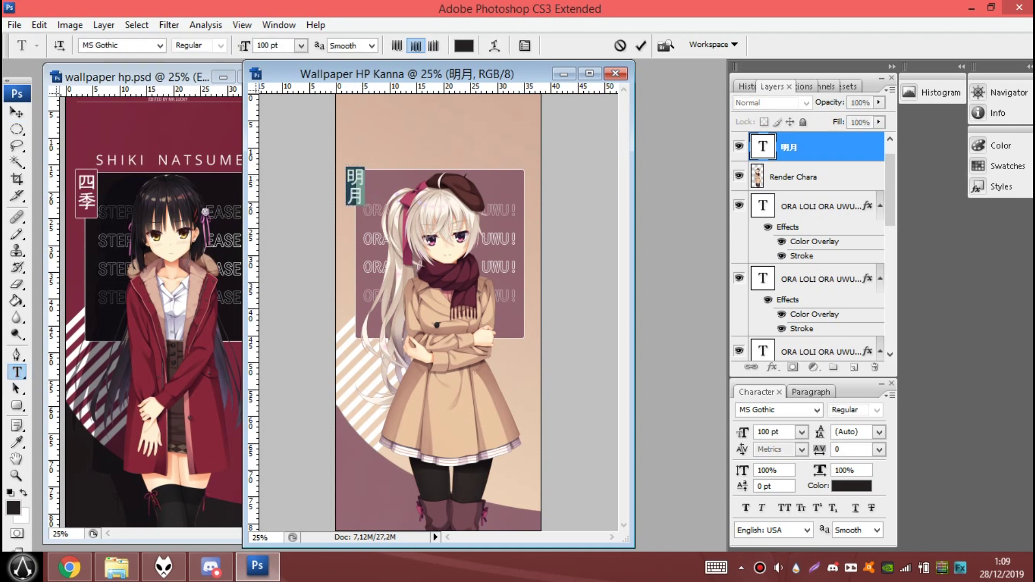
left_click(464, 45)
left_click(660, 95)
left_click(997, 90)
key("ctrl+Return")
key("v")
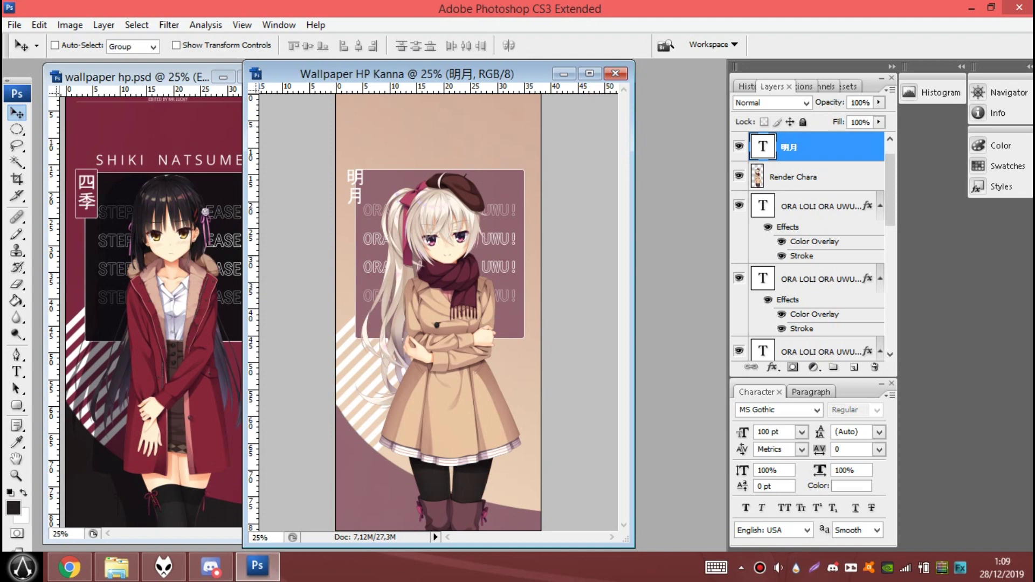
Add the vertical Kanna kanji text and move it to the mauve box's right edge
key("t")
left_click(502, 152)
type("菜那")
key("ctrl+Return")
key("v")
mouse_move(522, 141)
left_mouse_down()
mouse_move(526, 320)
mouse_move(501, 338)
mouse_move(523, 334)
mouse_move(524, 322)
left_mouse_up()
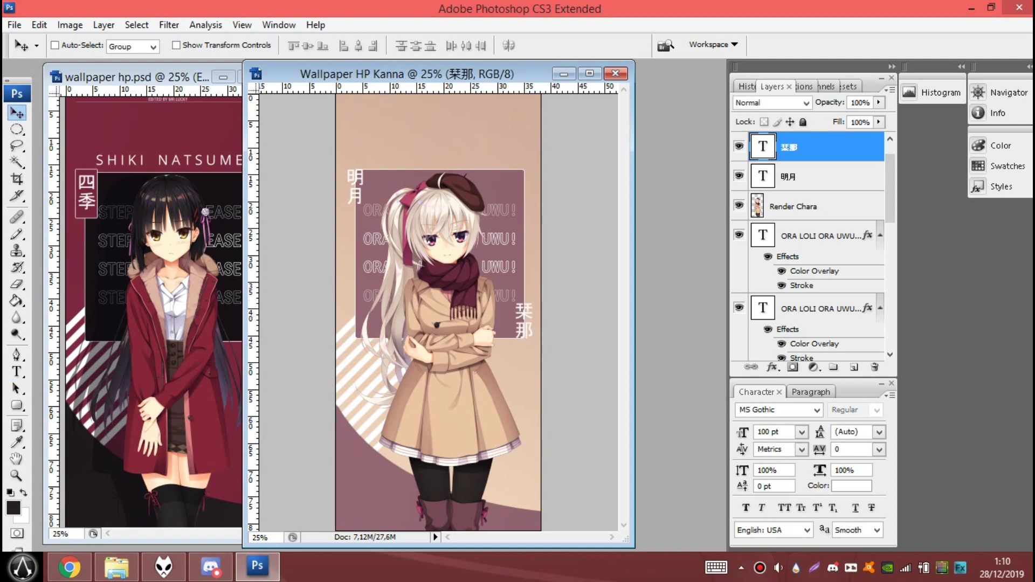
Nudge the right-hand kanji and 明月 a few pixels left to align them
left_click_drag(525, 74, 614, 74)
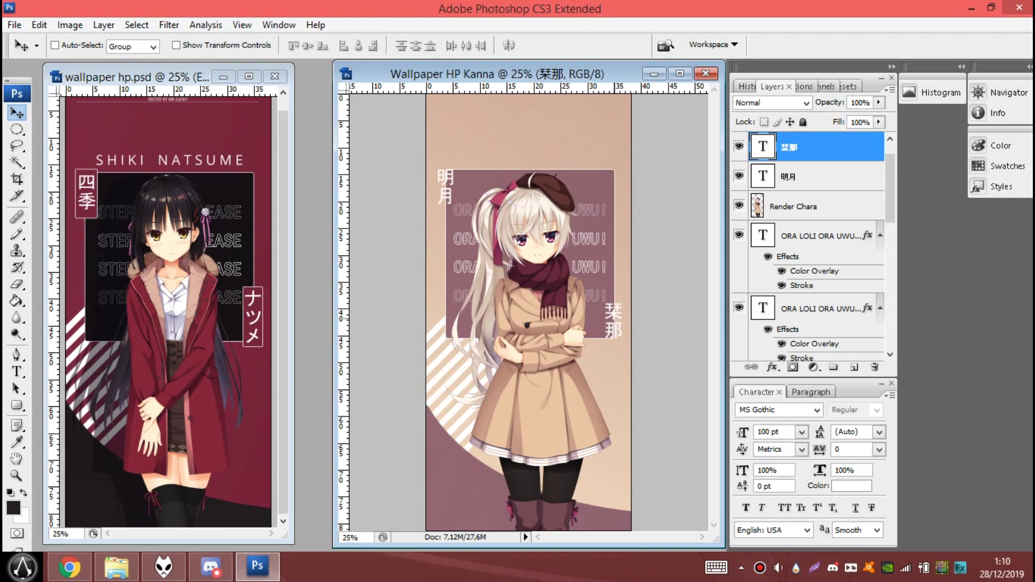
key("shift+Left")
key("alt+bracketleft")
key("shift+Left")
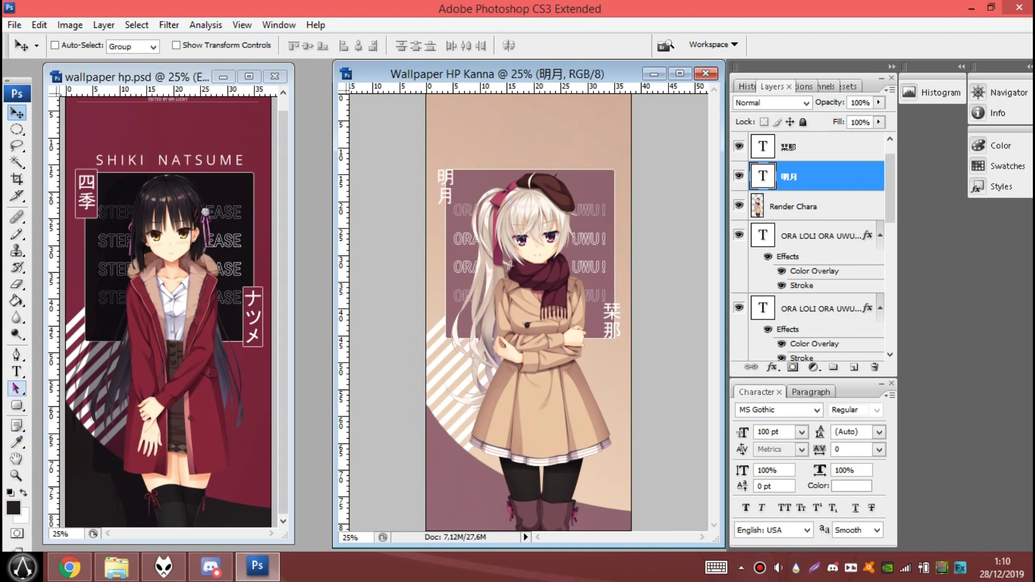
left_click(16, 372)
left_click(469, 162)
Delete the empty text layer and type the title AKIZUKI KANNA near the canvas top
left_click(119, 46)
type("Ro")
right_click(794, 177)
left_click(809, 173)
left_click(477, 158)
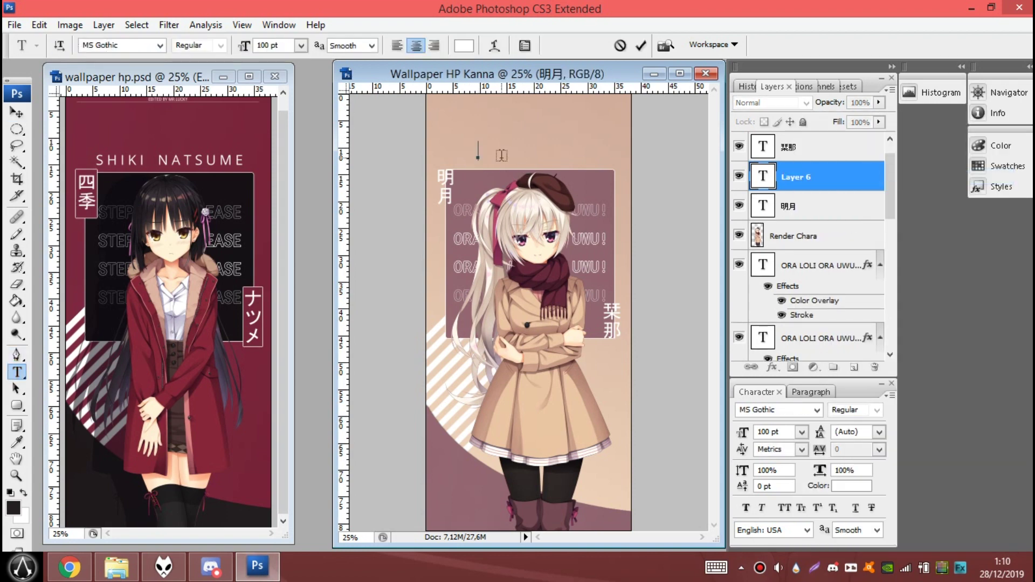
type("kA")
key("ctrl+a")
type("KIZUKI KANNA")
Space out the title letters and move the title toward the top centre
left_click(435, 151)
key("BackSpace")
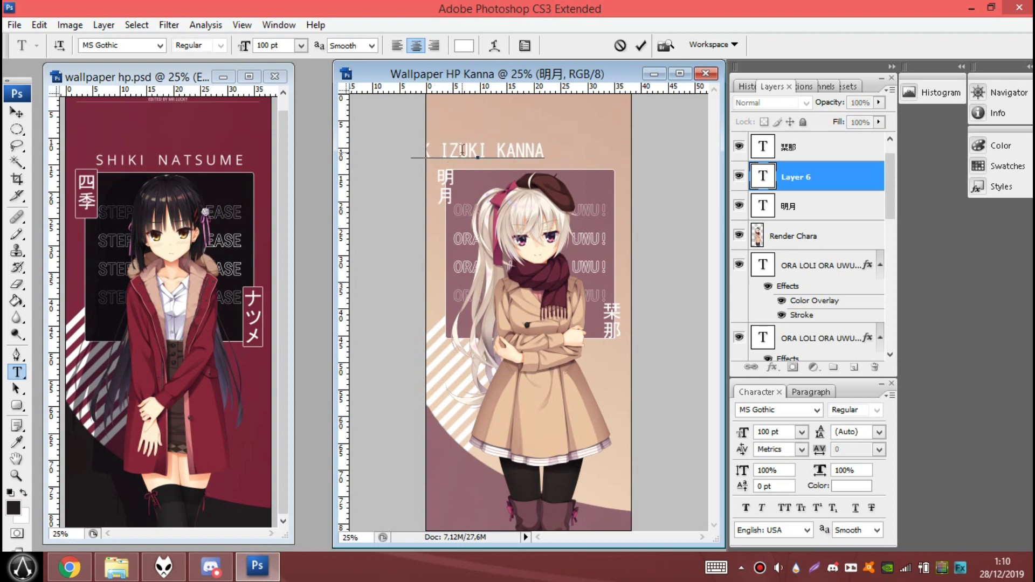
left_click(469, 151)
left_click(531, 151)
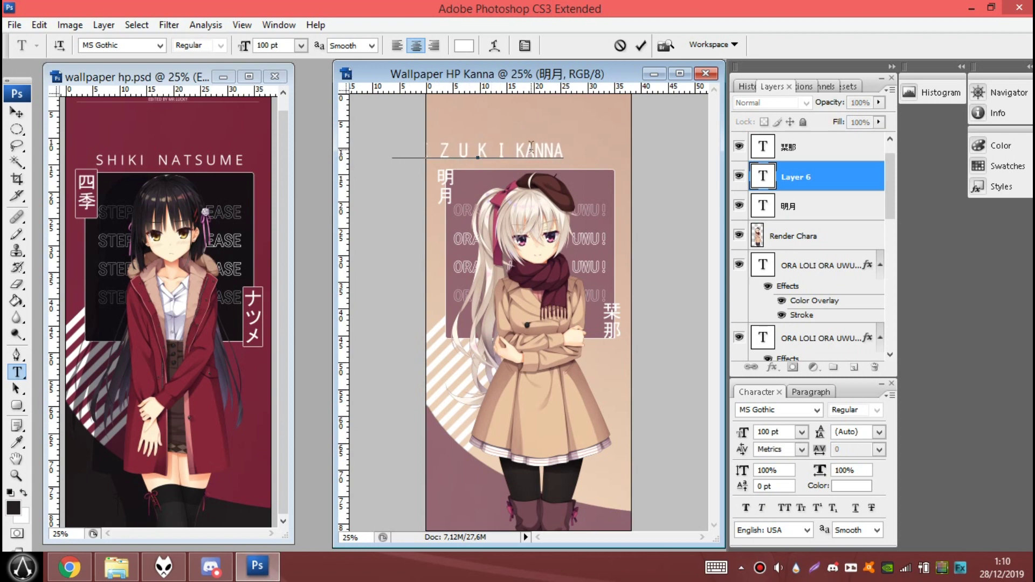
left_click(559, 150)
left_click(16, 112)
left_click_drag(512, 152, 571, 154)
left_click(17, 354)
Set the AKIZUKI KANNA title font to Roboto Condensed
key("t")
left_click(480, 154)
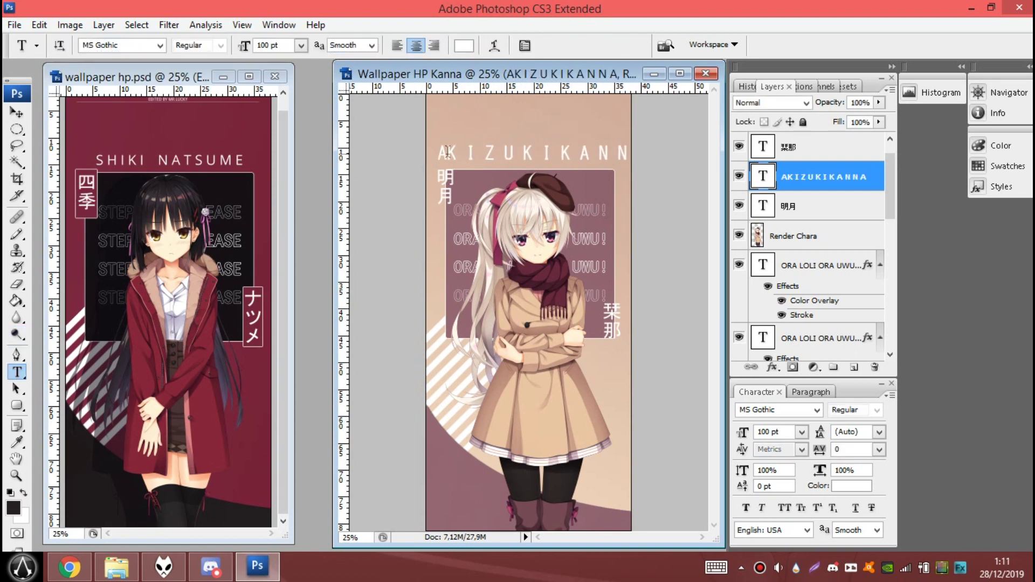
key("ctrl+a")
type("Roboto Condensed")
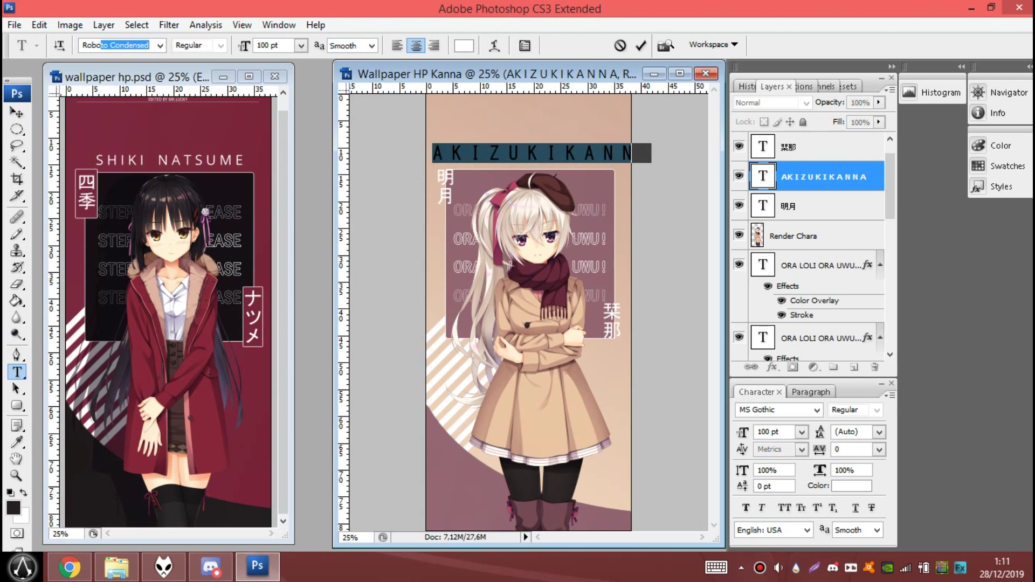
key("Return")
key("v")
key("t")
left_click(546, 154)
key("ctrl+Return")
key("v")
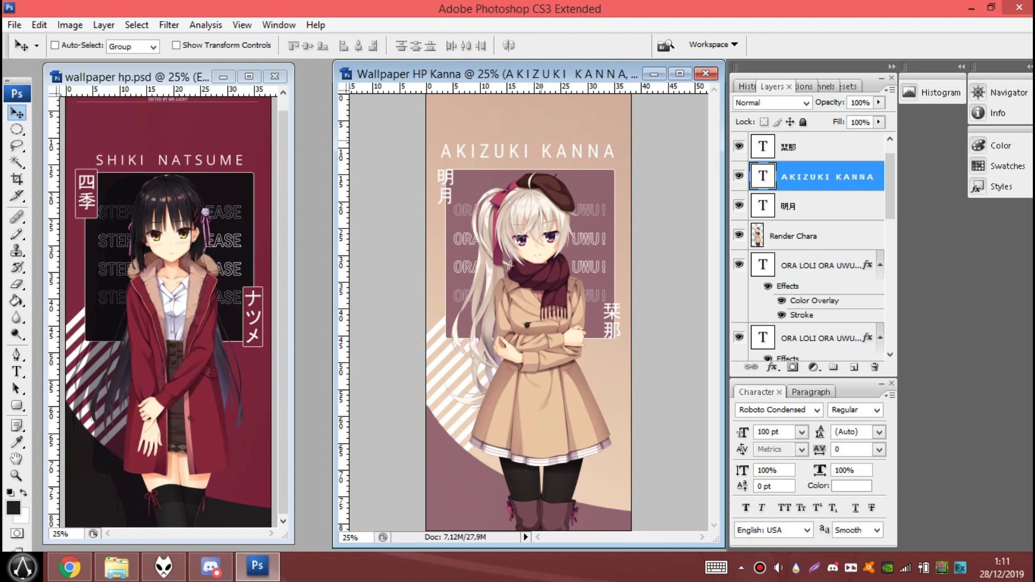
Resize the title to 80 pt and nudge it down slightly
key("t")
left_click_drag(440, 155, 614, 155)
left_click(301, 45)
left_click(292, 285)
type("80")
key("Return")
key("ctrl+Return")
key("v")
key("shift+Down")
key("shift+Down")
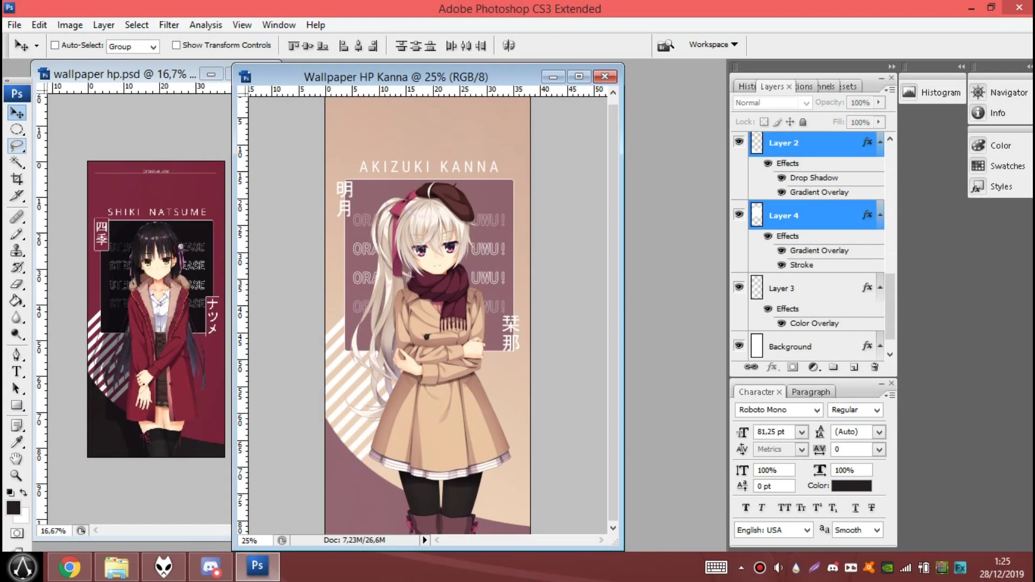
Nudge the title, mauve box and character down twice, then zoom in to 33.3%
key("shift+Down")
key("shift+Down")
key("shift+Down")
key("shift+Down")
key("shift+Down")
key("shift+Down")
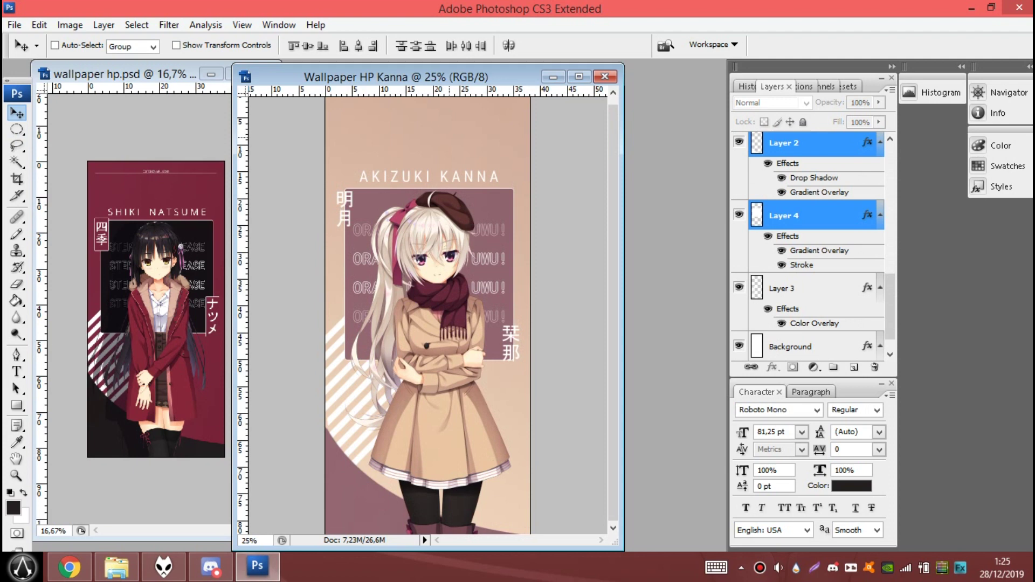
key("shift+Down")
scroll(427, 313, "up", 1)
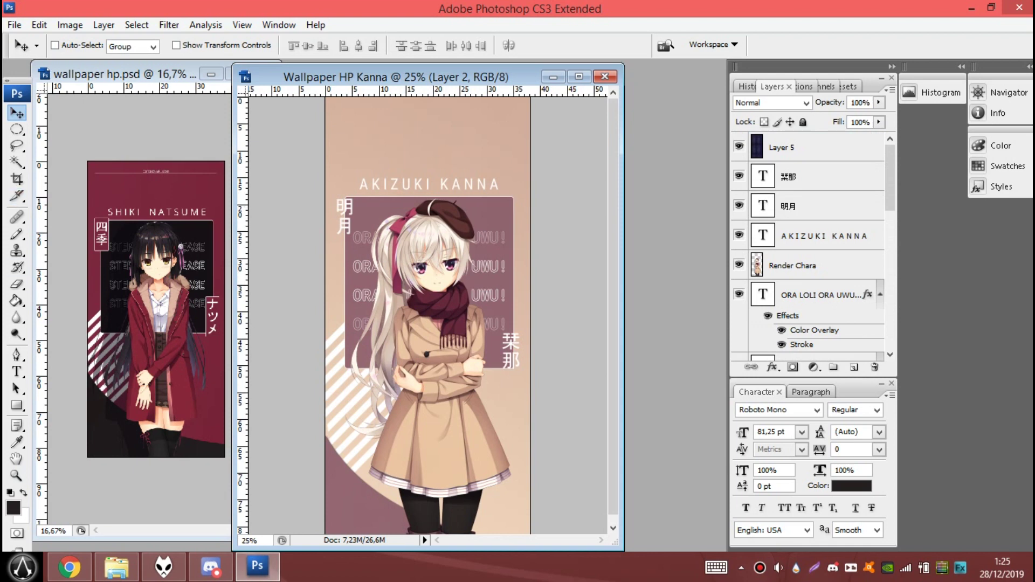
key("z")
key("ctrl+plus")
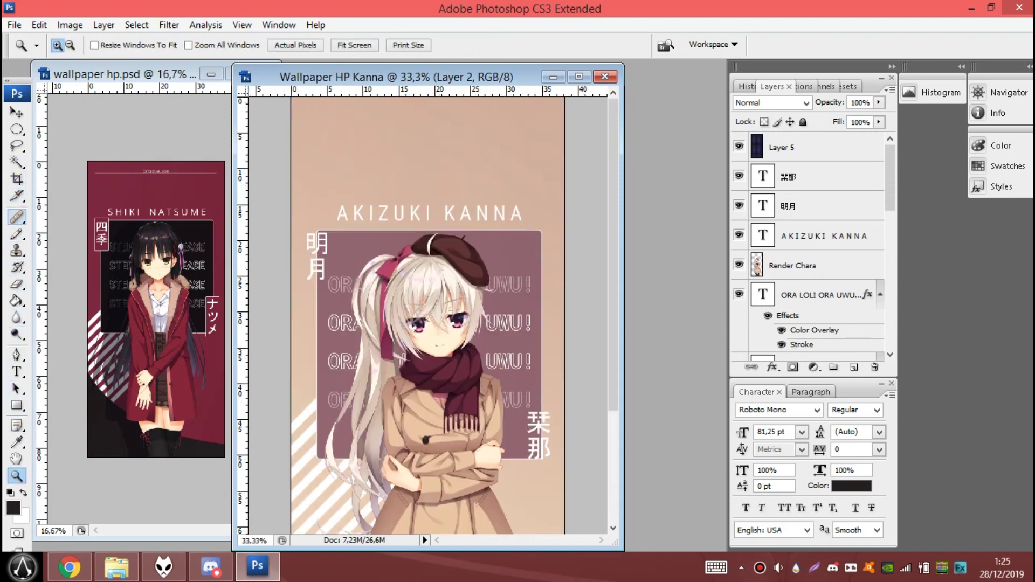
left_click(16, 405)
Draw a rectangle shape around the 明月 text and open its Blending Options
left_click_drag(301, 231, 332, 287)
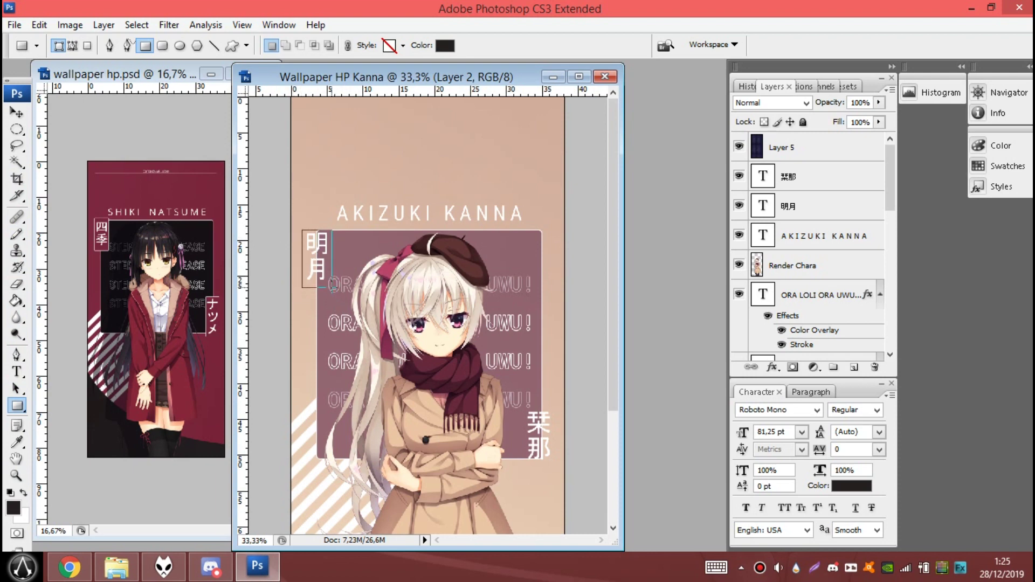
key("ctrl+z")
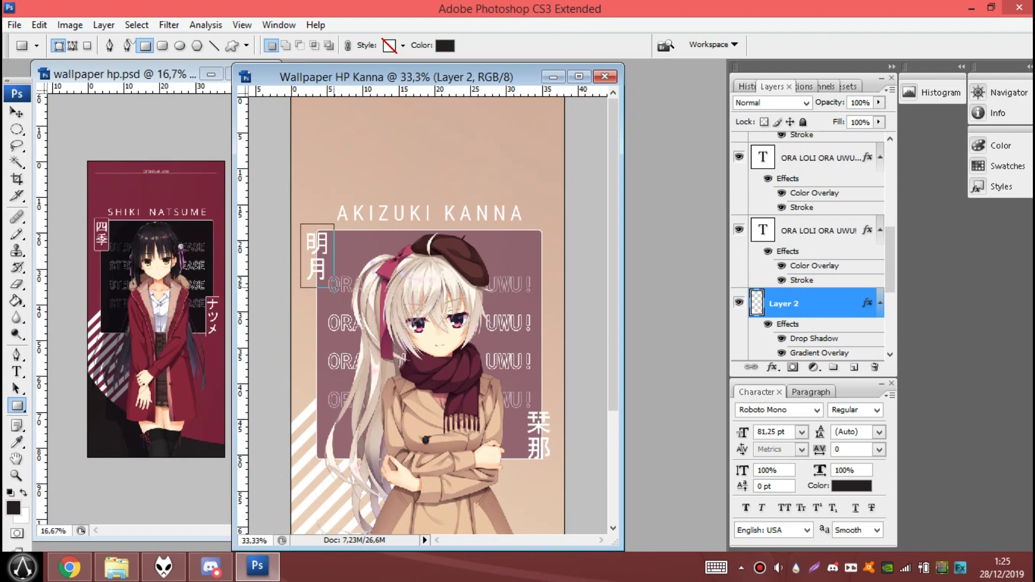
left_click_drag(333, 287, 333, 286)
right_click(836, 303)
key("Escape")
right_click(800, 304)
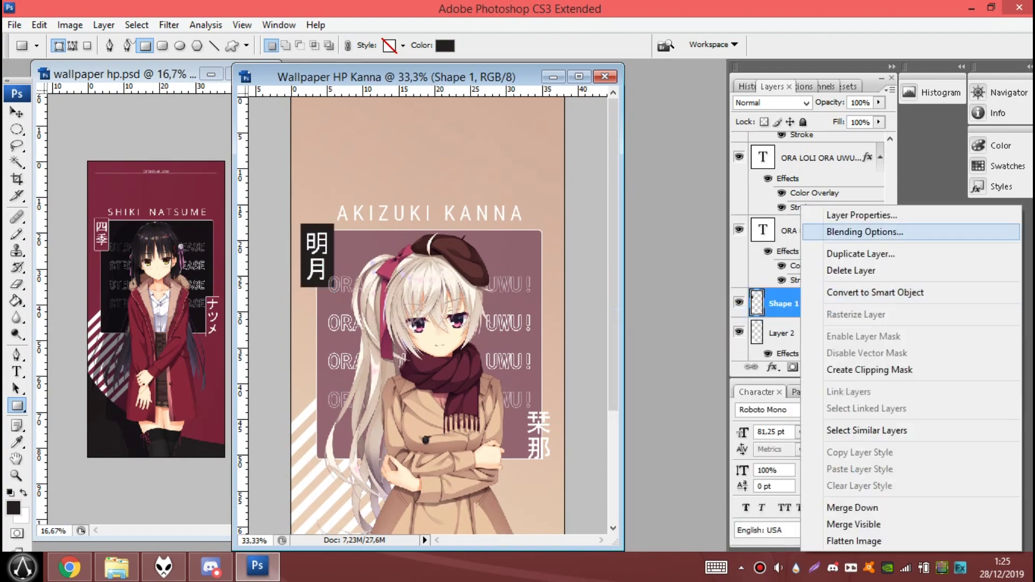
left_click(864, 231)
Give the box a near-white stroke and a #b94669 colour overlay
left_click(636, 325)
left_click(792, 450)
left_click(462, 323)
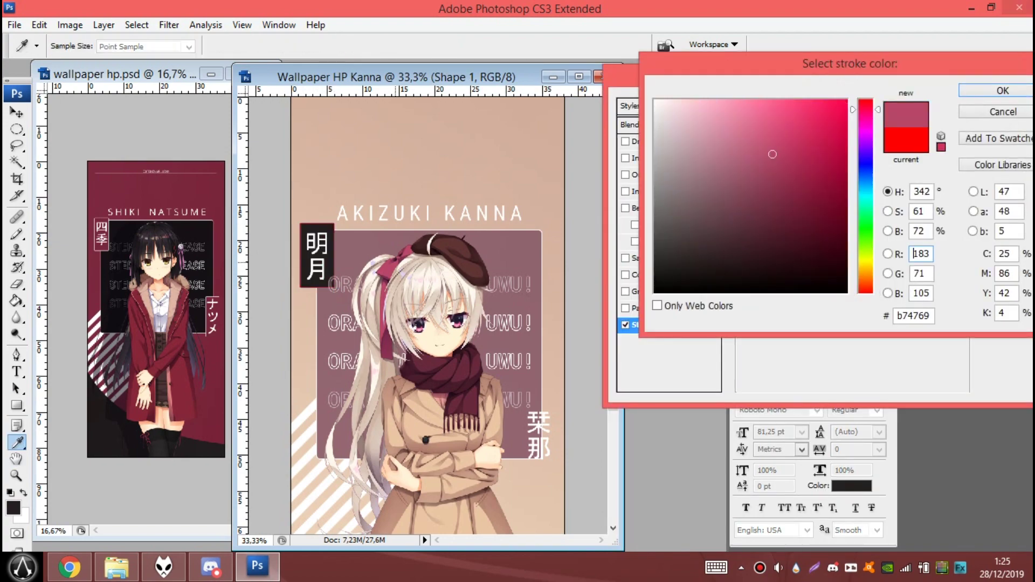
key("Return")
left_click(785, 226)
left_click(654, 103)
key("Return")
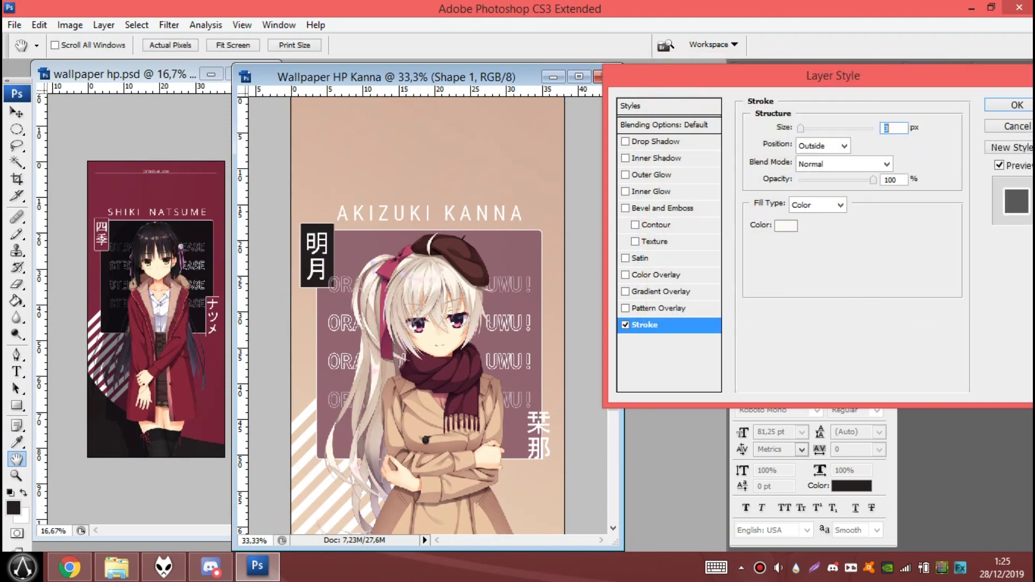
left_click(656, 274)
left_click(906, 129)
left_click(773, 153)
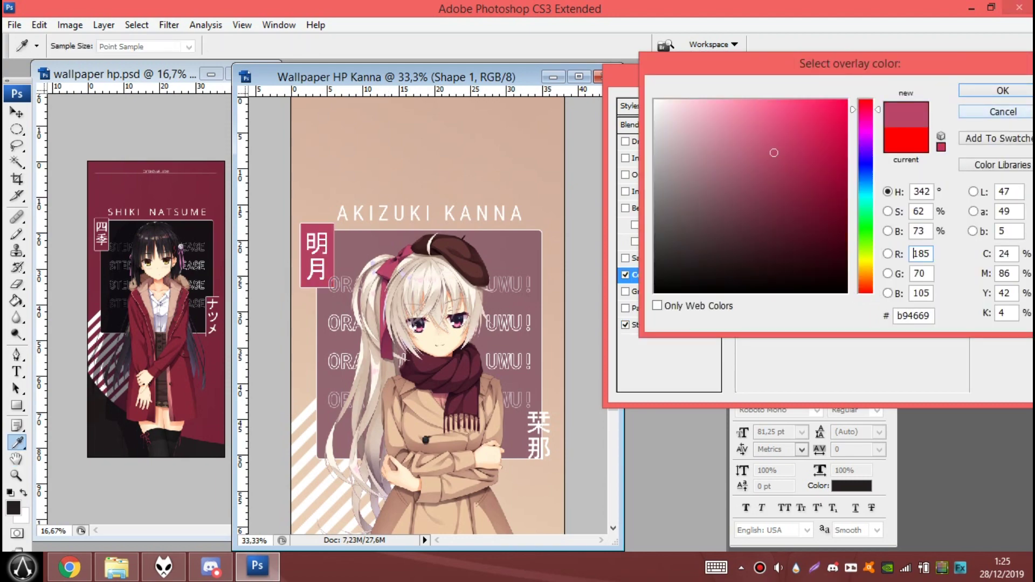
key("Return")
key("Return")
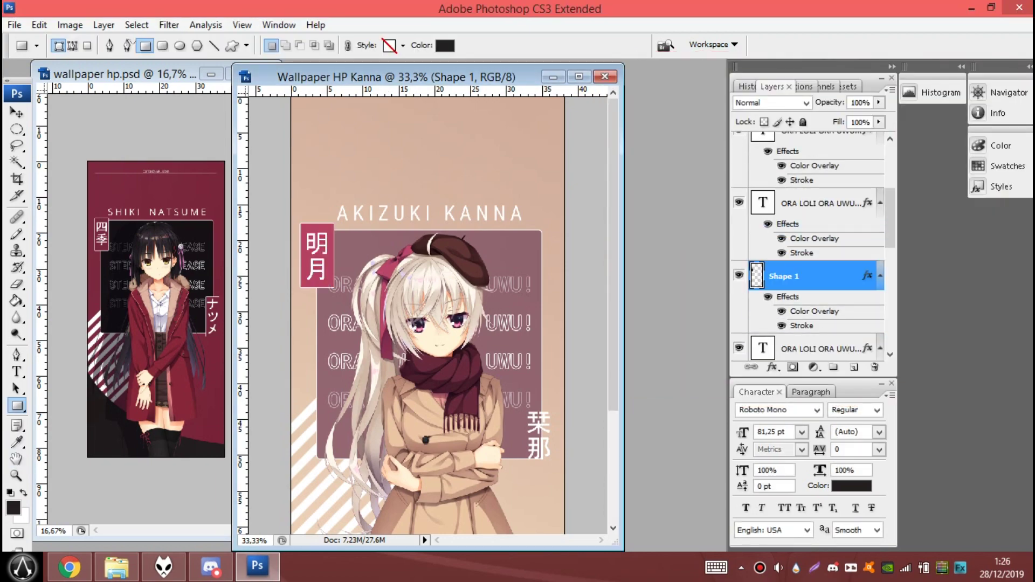
Stack the box just beneath 明月 and nudge box and text together into place
key("ctrl+bracketright")
key("ctrl+bracketright")
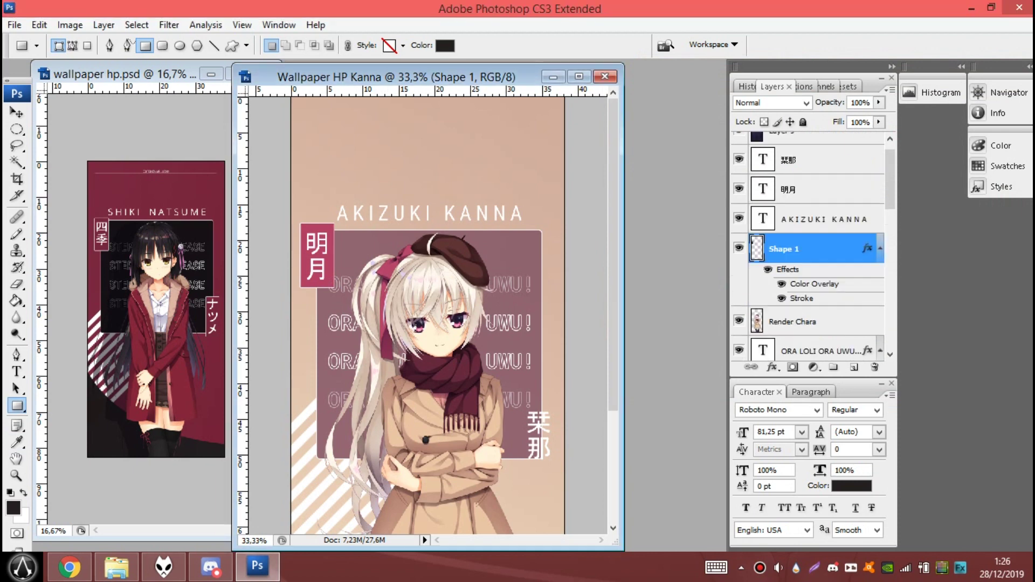
left_click(739, 262)
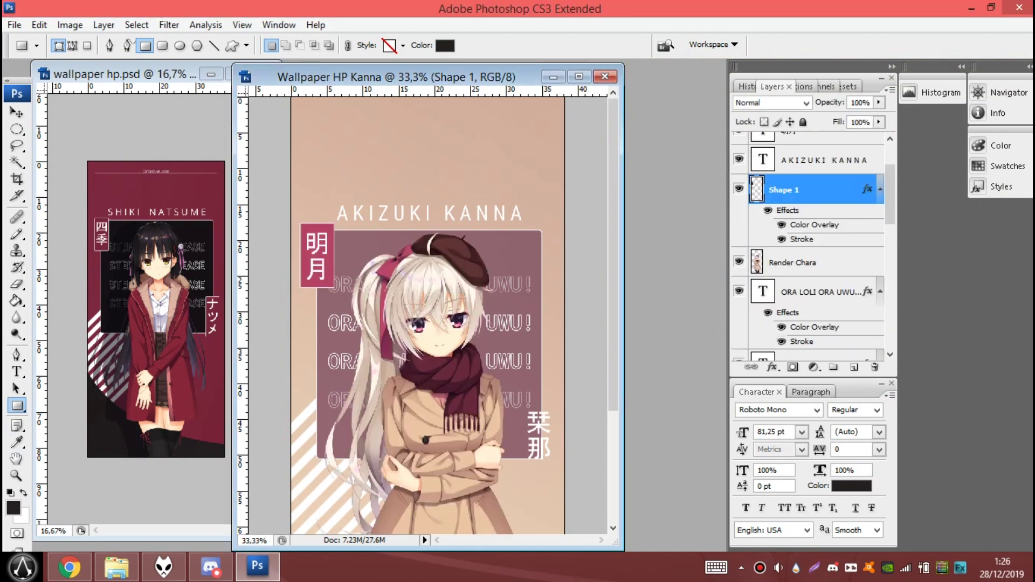
key("v")
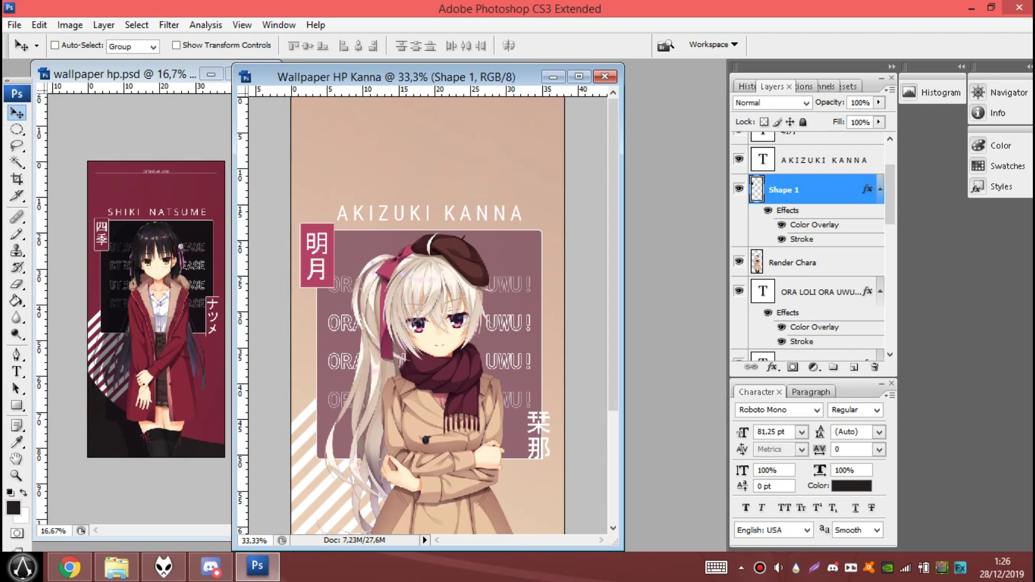
key("ctrl+bracketright")
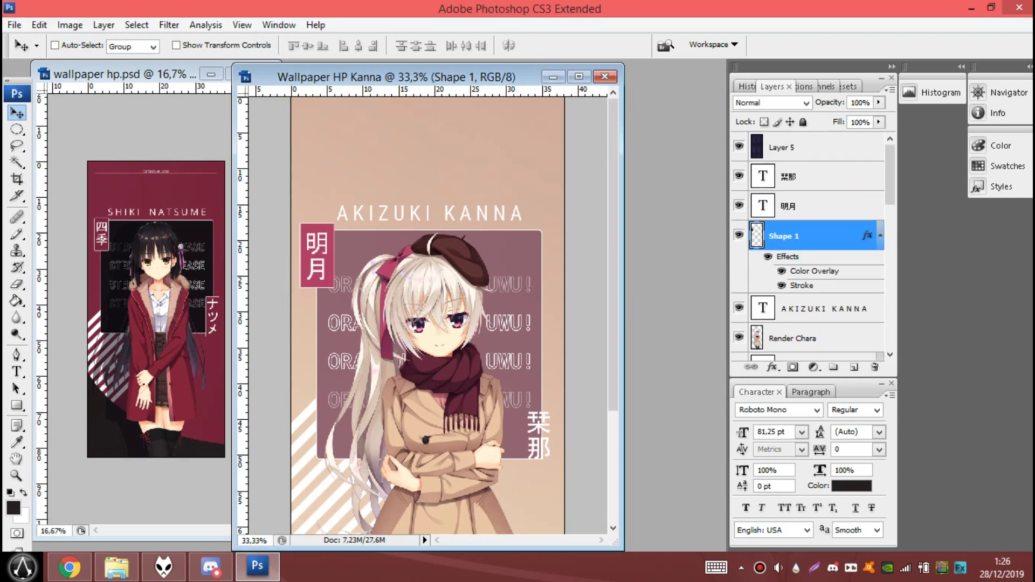
key("alt+shift+bracketright")
key("shift+Left")
key("shift+Left")
key("shift+Up")
key("shift+Up")
key("shift+Right")
key("shift+Right")
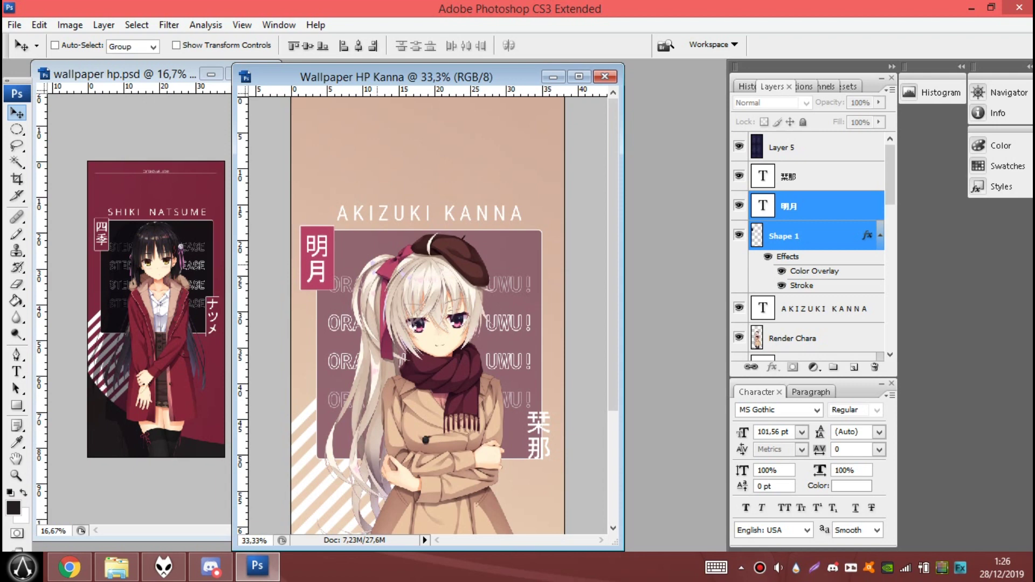
Zoom in and scroll to inspect the boxed 明月 label
key("z")
key("ctrl+plus")
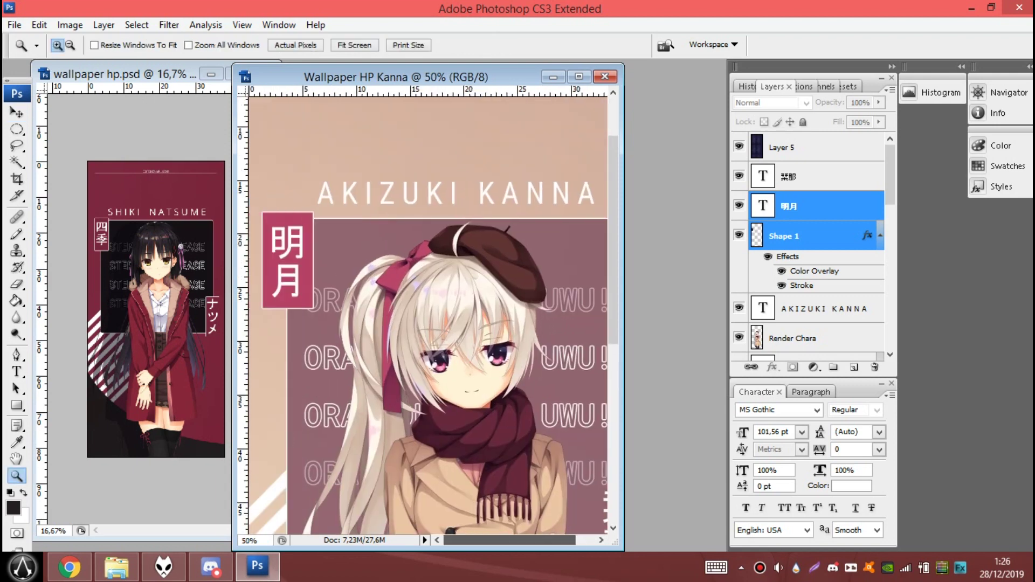
scroll(426, 312, "down", 5)
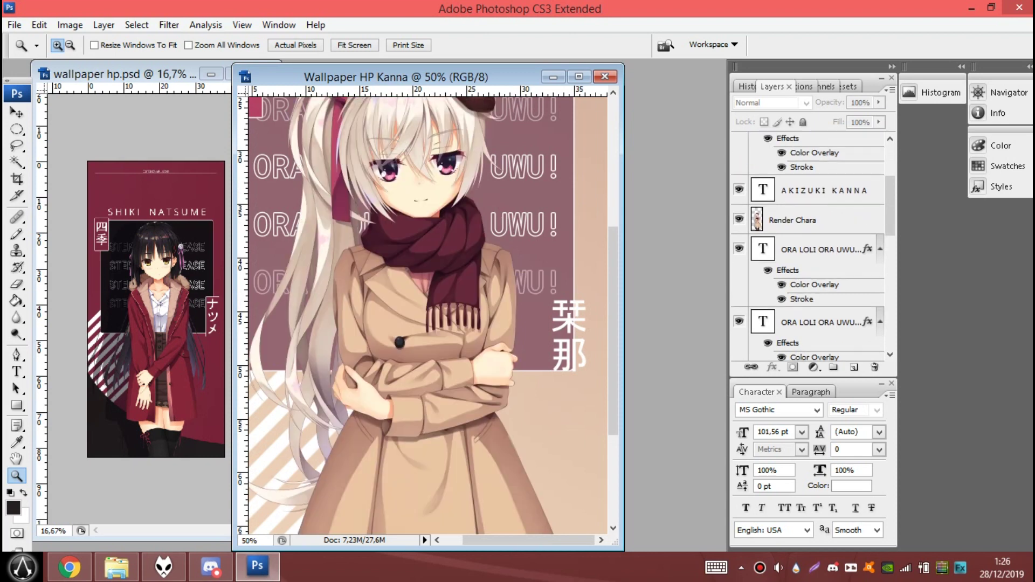
scroll(808, 248, "down", 3)
scroll(426, 312, "up", 2)
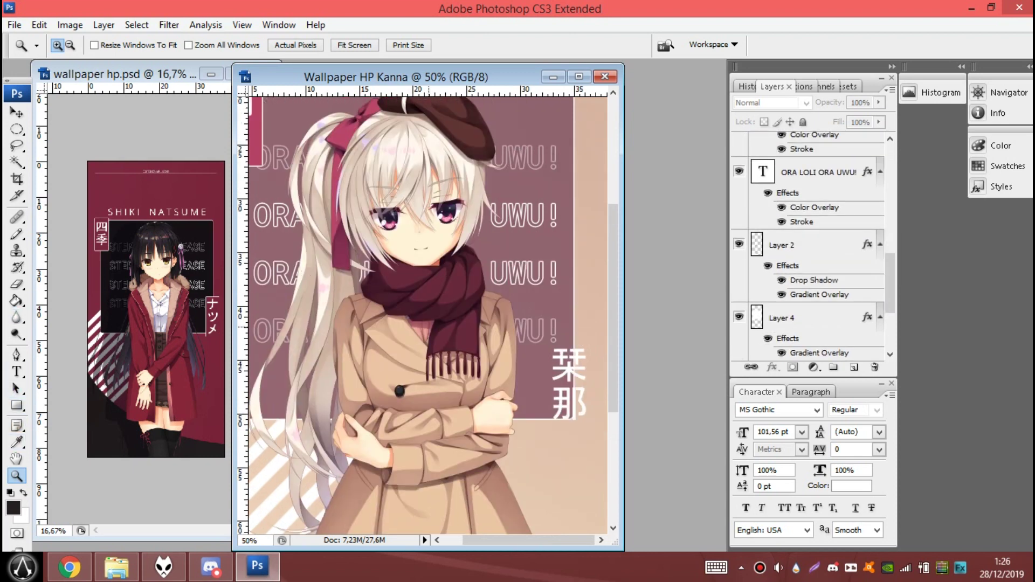
scroll(598, 377, "up", 1)
key("u")
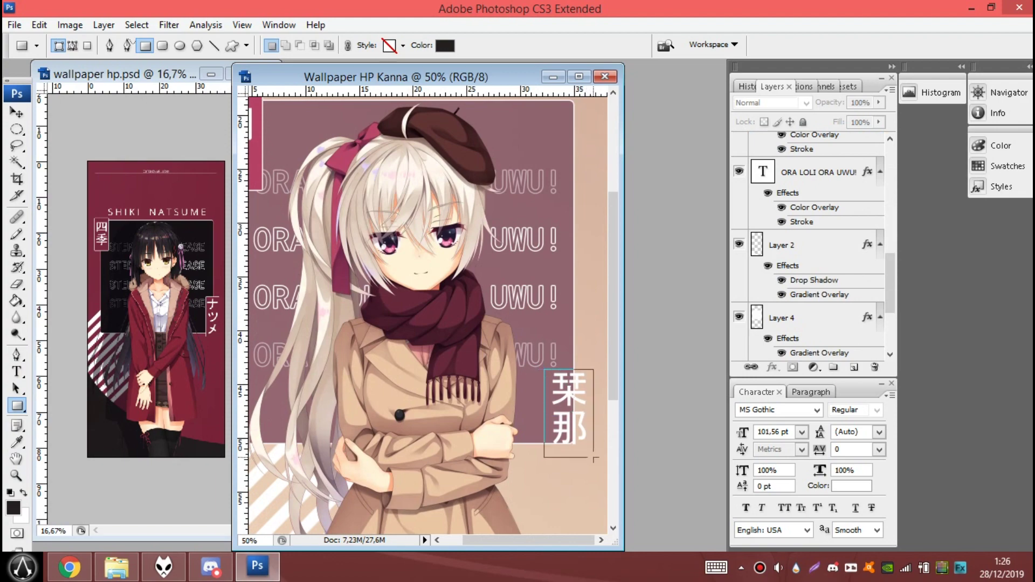
Draw a second rectangle box around 栞那 and open its layer style settings
left_click_drag(595, 452, 595, 452)
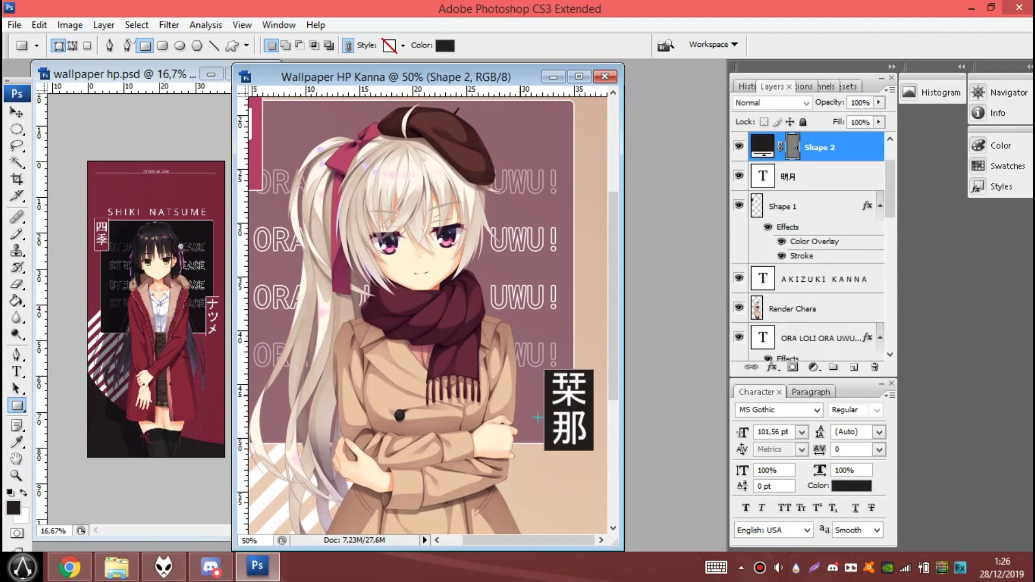
scroll(539, 377, "up", 2)
right_click(818, 149)
left_click(880, 175)
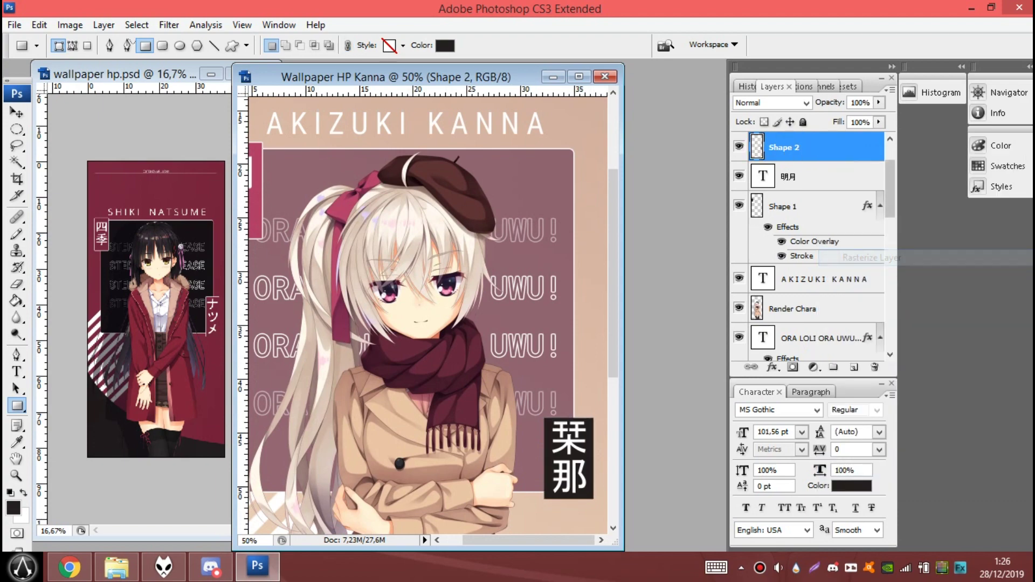
Give the 栞那 box a mauve colour overlay and a matching outline
left_click(657, 275)
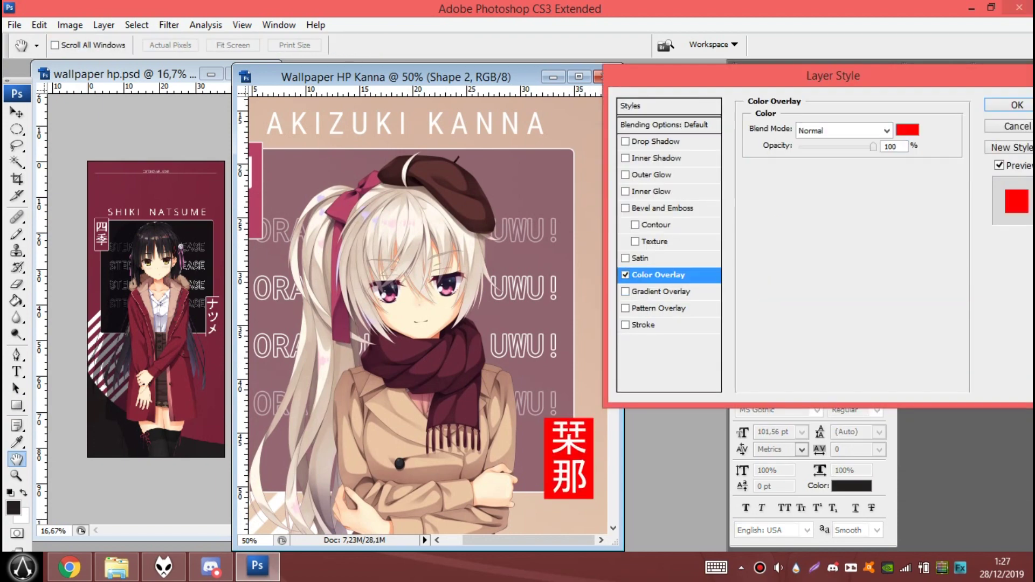
left_click(907, 130)
left_click(256, 210)
left_click(1001, 86)
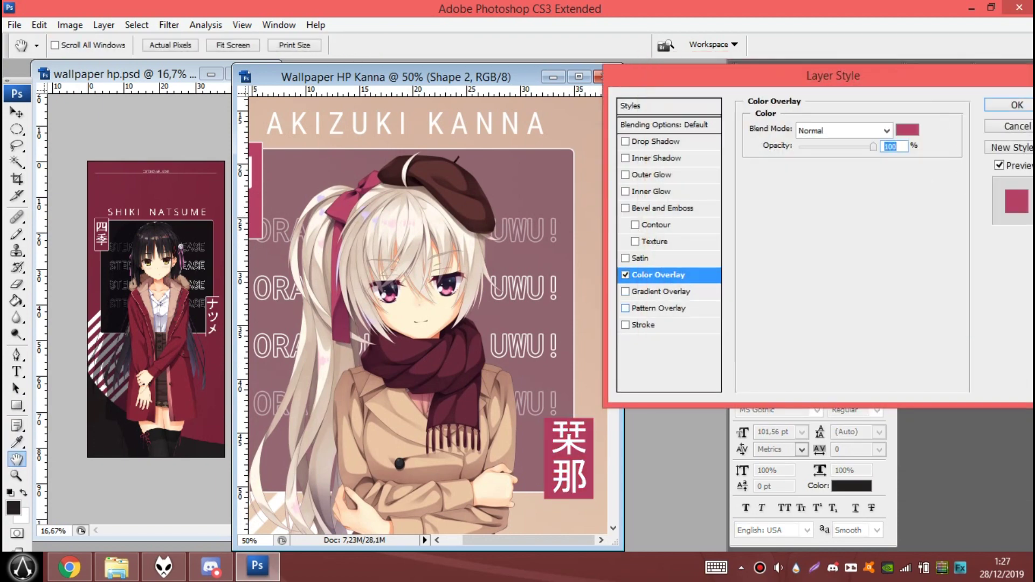
left_click(644, 325)
left_click(786, 225)
left_click(1002, 87)
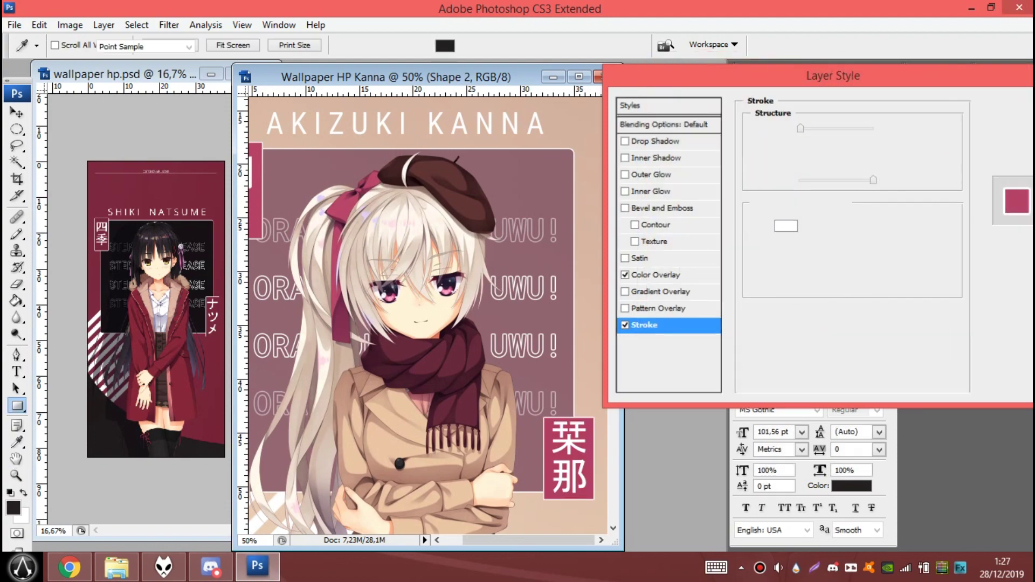
left_click(1017, 104)
Select 栞那 with its box and nudge them into the lower-right position
key("ctrl+minus")
key("ctrl+plus")
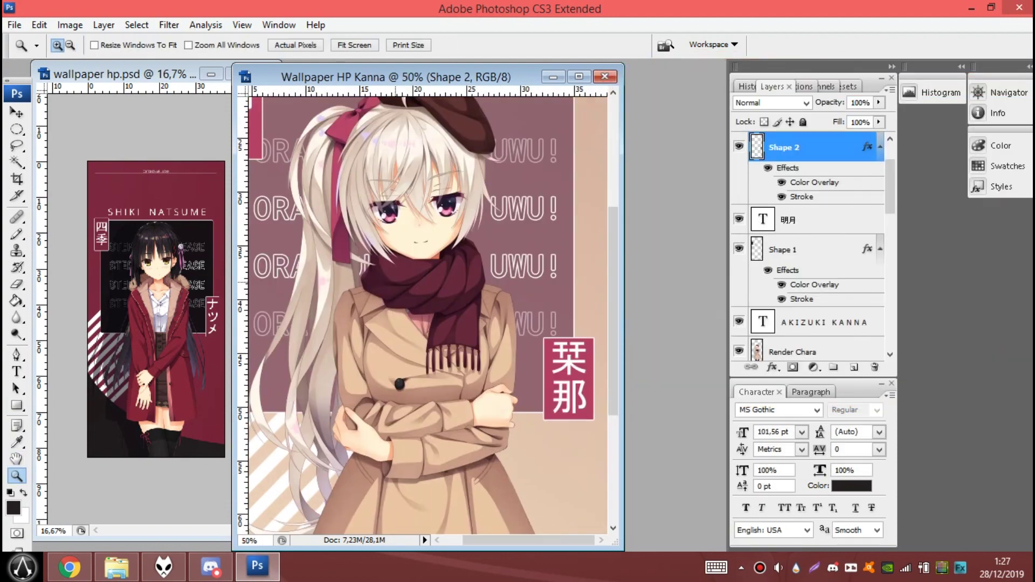
key("v")
scroll(809, 248, "up", 2)
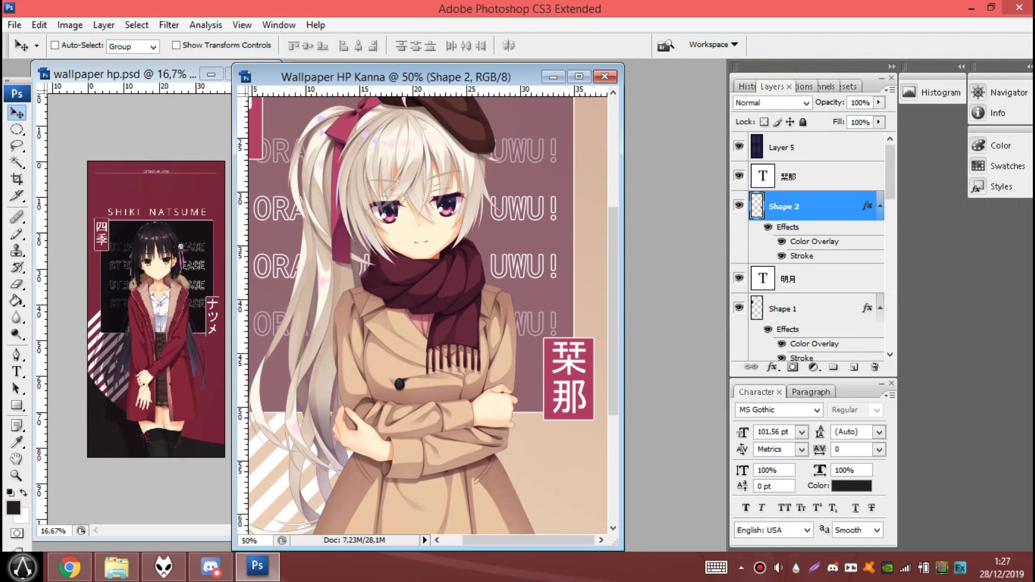
key("alt+bracketright")
key("Left")
key("Left")
key("Left")
key("Left")
key("shift+alt+bracketleft")
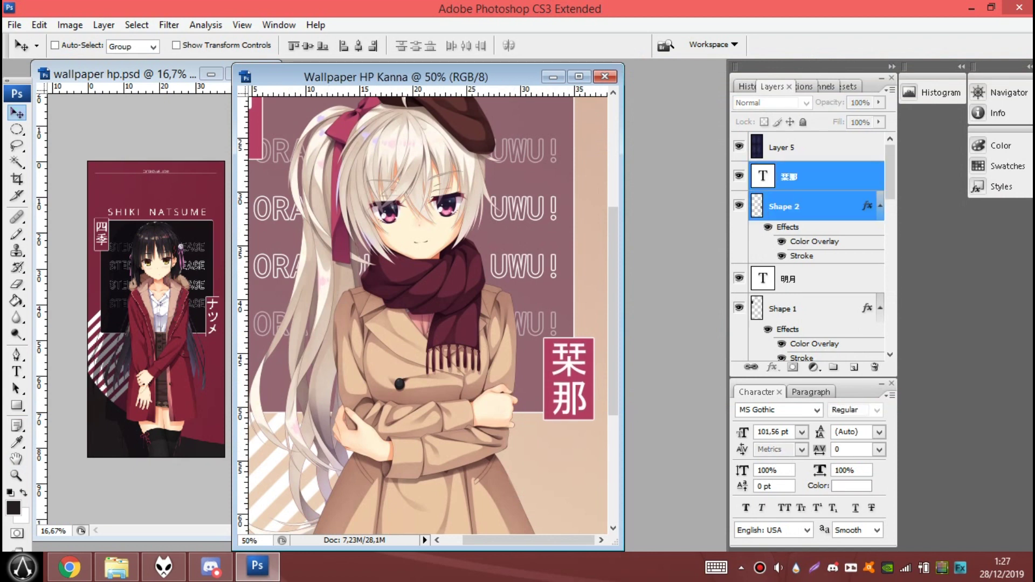
key("shift+Up")
Zoom out and back in to check the overall wallpaper layout
key("z")
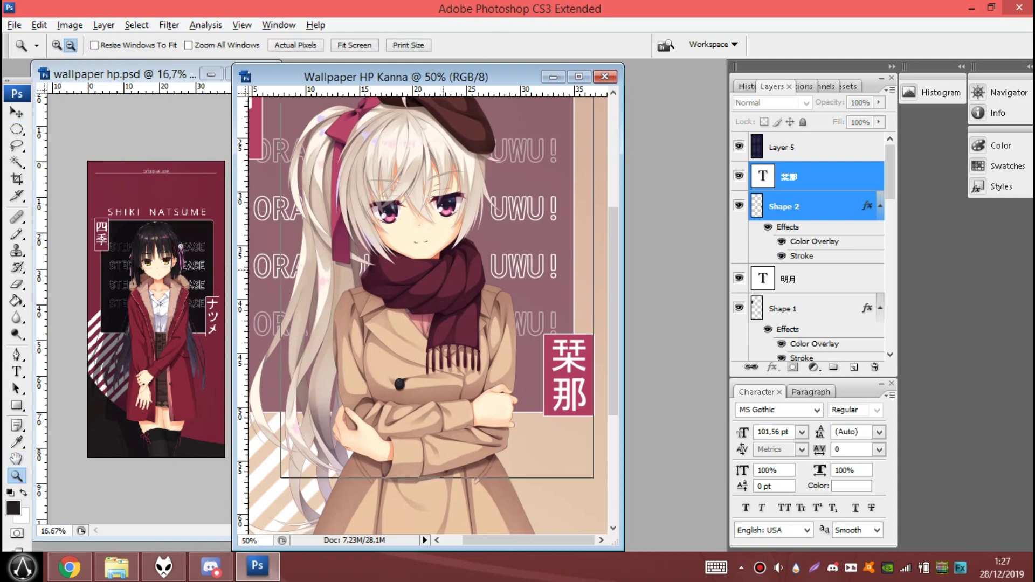
key("ctrl+minus")
key("ctrl+equal")
key("ctrl+minus")
key("ctrl+minus")
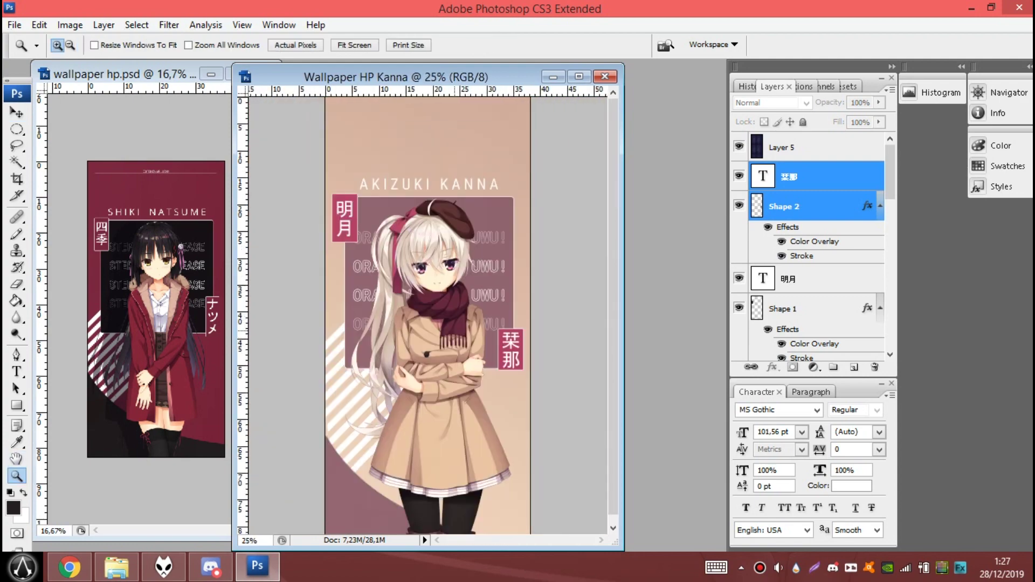
key("ctrl+equal")
key("ctrl+minus")
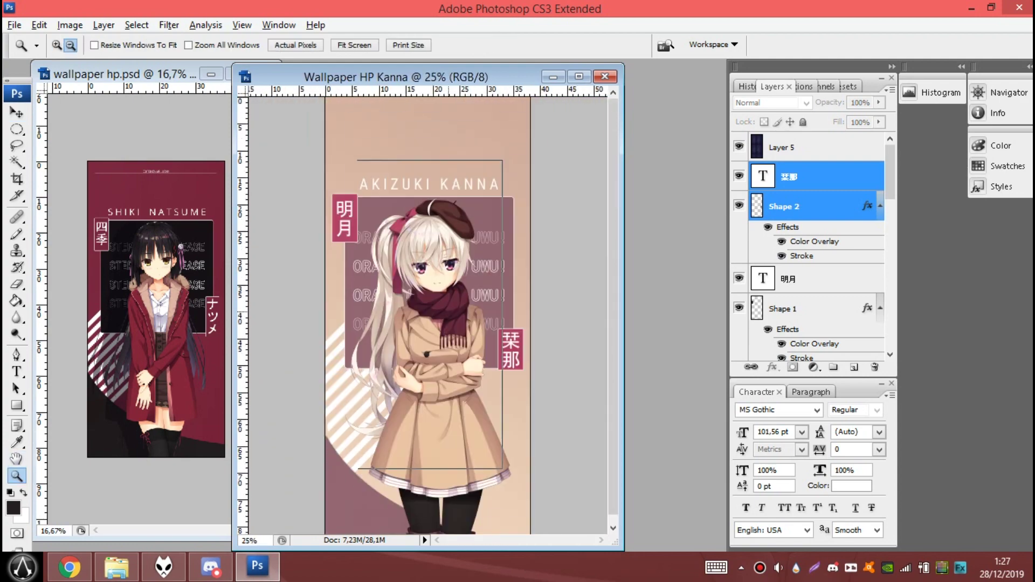
key("ctrl+minus")
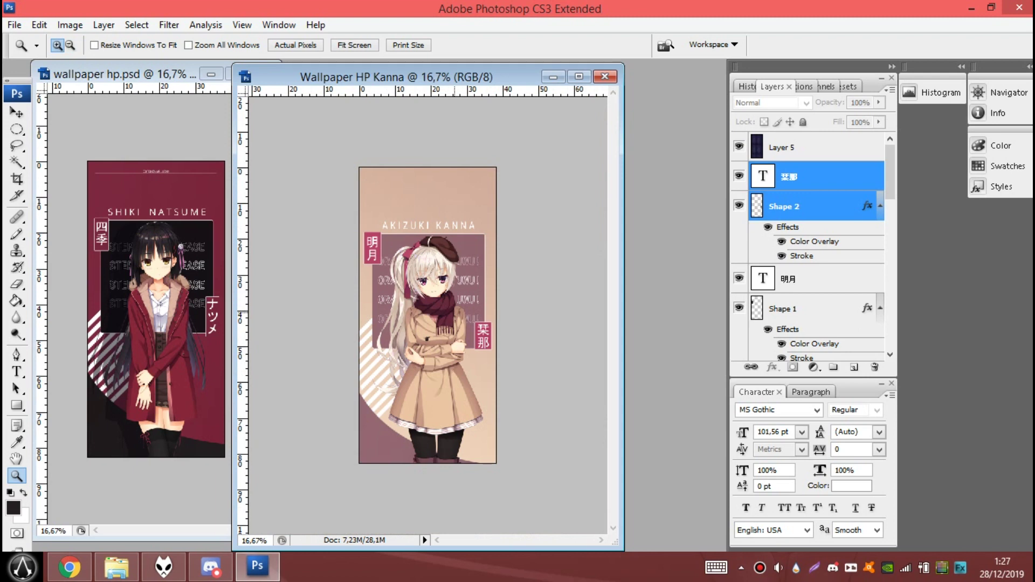
key("ctrl+equal")
key("ctrl+equal")
key("ctrl+equal")
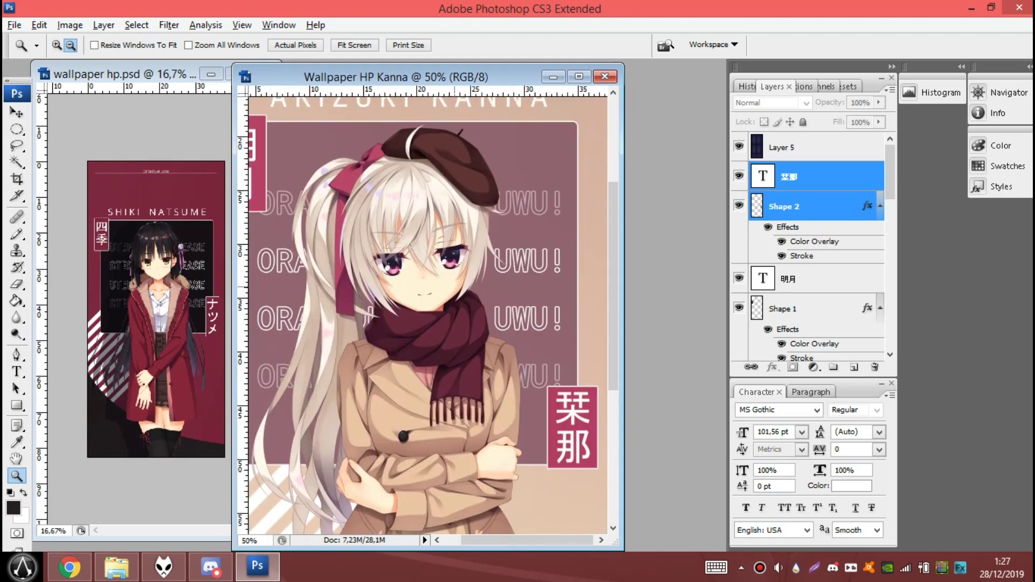
Drag the EDITED BY MR.LUCKY credit from the older wallpaper into the Kanna wallpaper
key("ctrl+minus")
key("ctrl+minus")
key("ctrl+Tab")
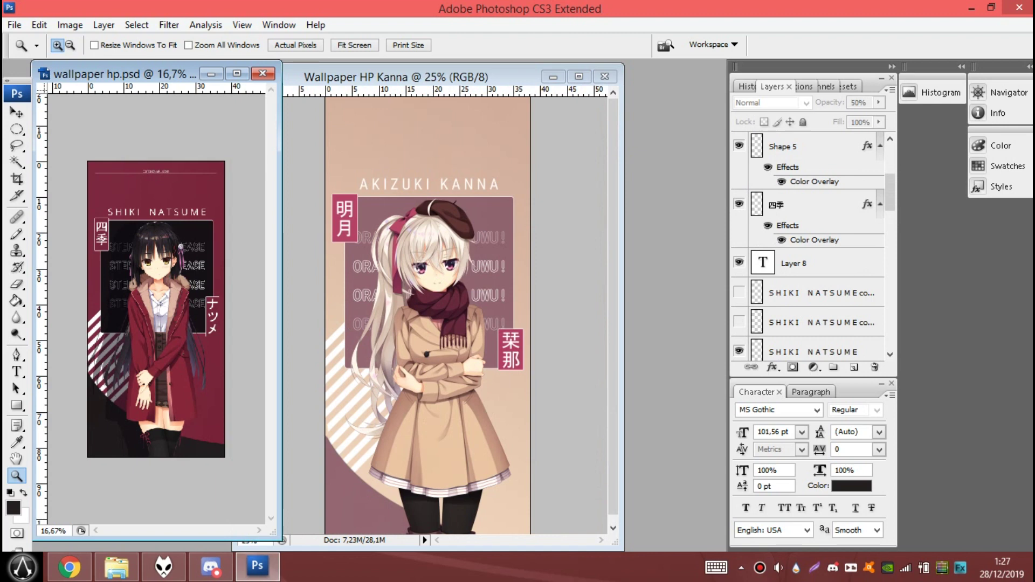
key("alt+bracketleft")
key("alt+bracketleft")
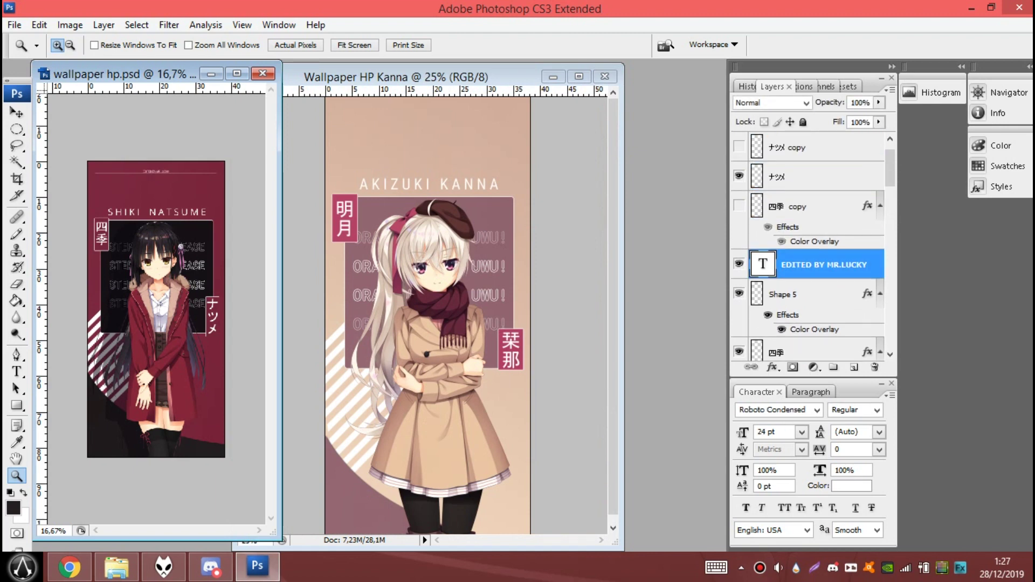
left_click(809, 294, "shift")
left_click_drag(809, 294, 426, 270)
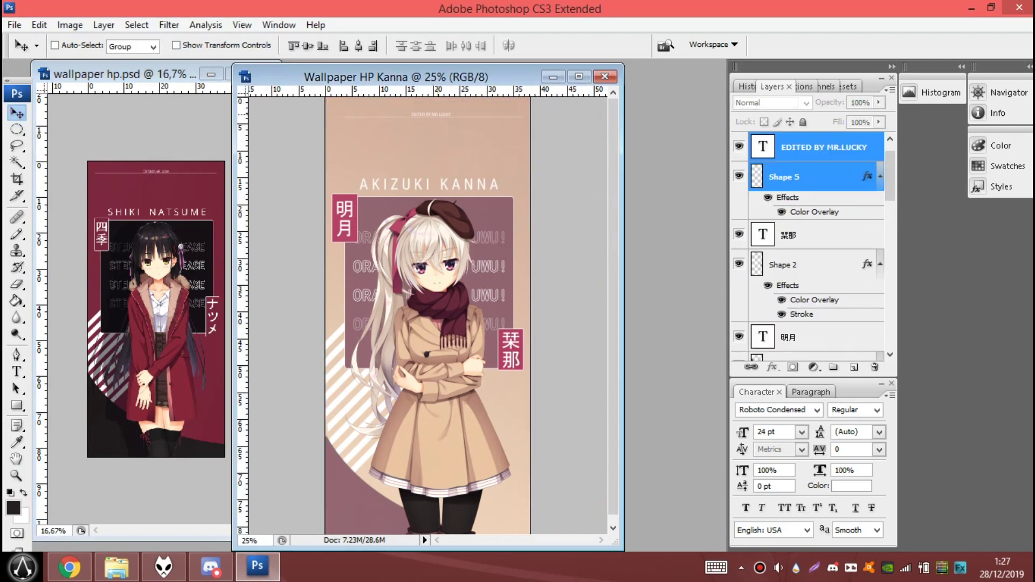
Reselect the credit text with its Shape 5 rule and nudge them down slightly
key("alt+bracketleft")
key("alt+bracketleft")
key("alt+bracketleft")
key("alt+bracketleft")
key("alt+bracketleft")
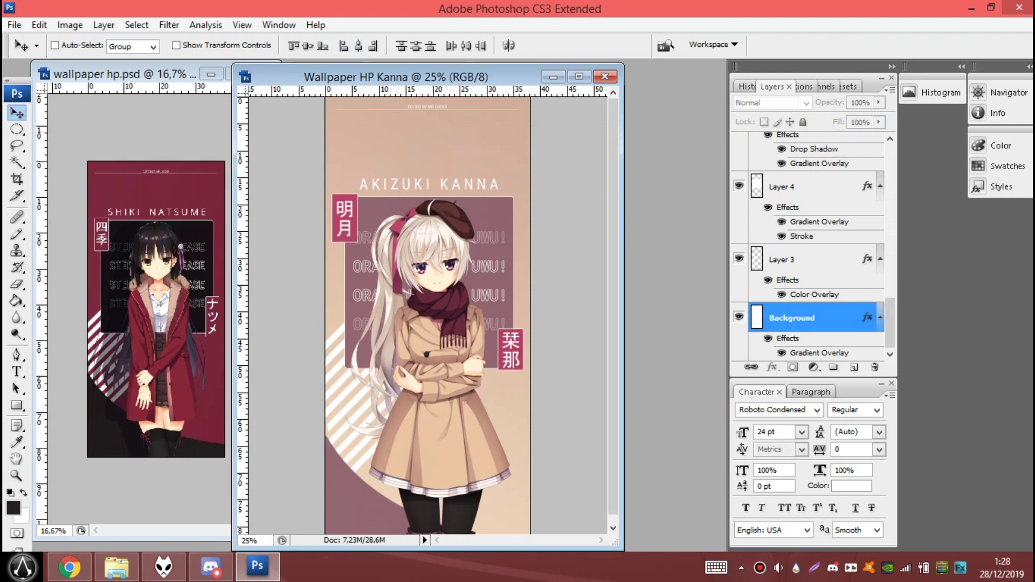
key("alt+bracketright")
key("alt+bracketright")
key("alt+bracketright")
key("alt+bracketright")
key("alt+bracketright")
key("alt+shift+bracketright")
key("z")
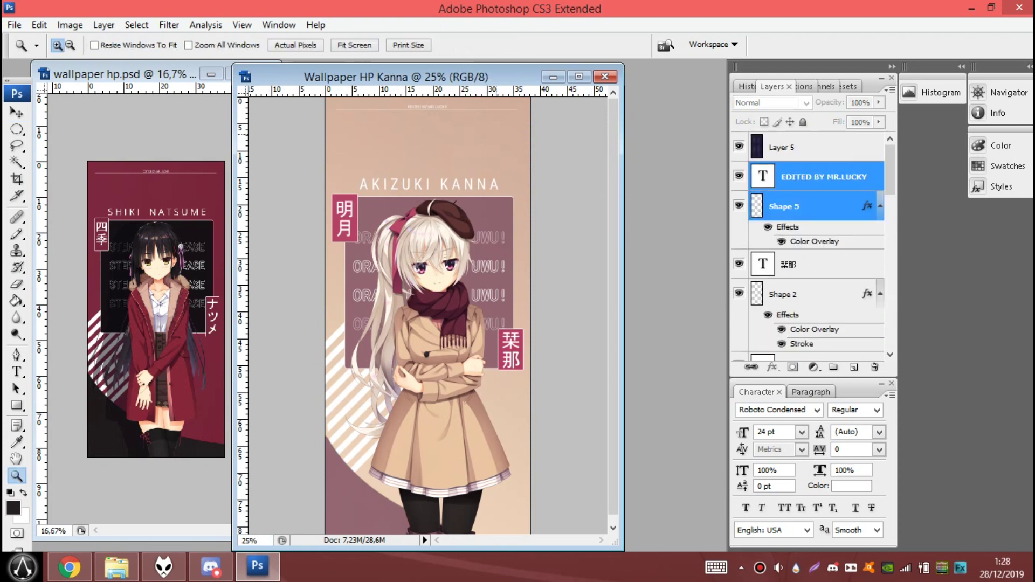
key("ctrl+plus")
key("ctrl+plus")
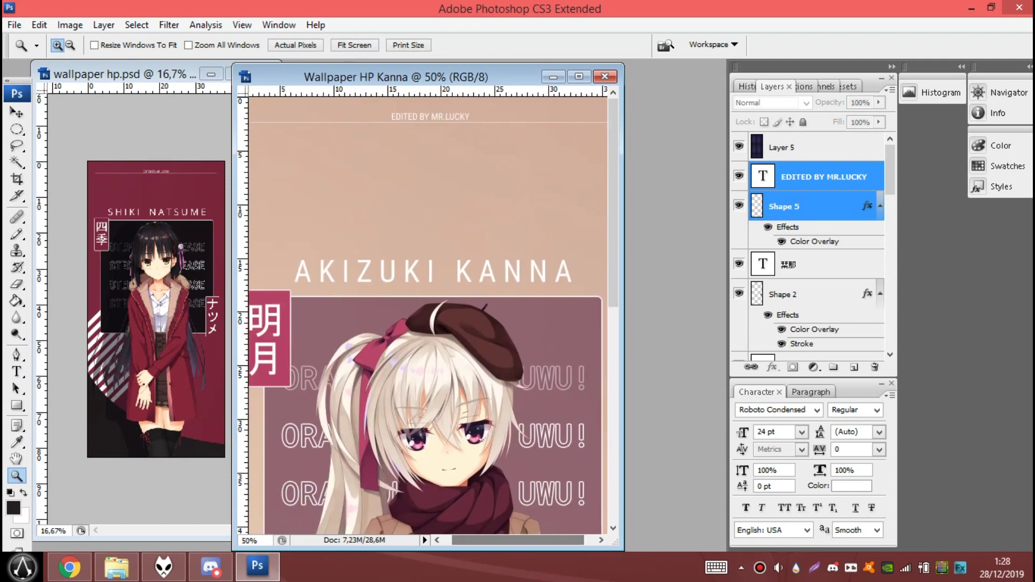
key("ctrl+minus")
key("v")
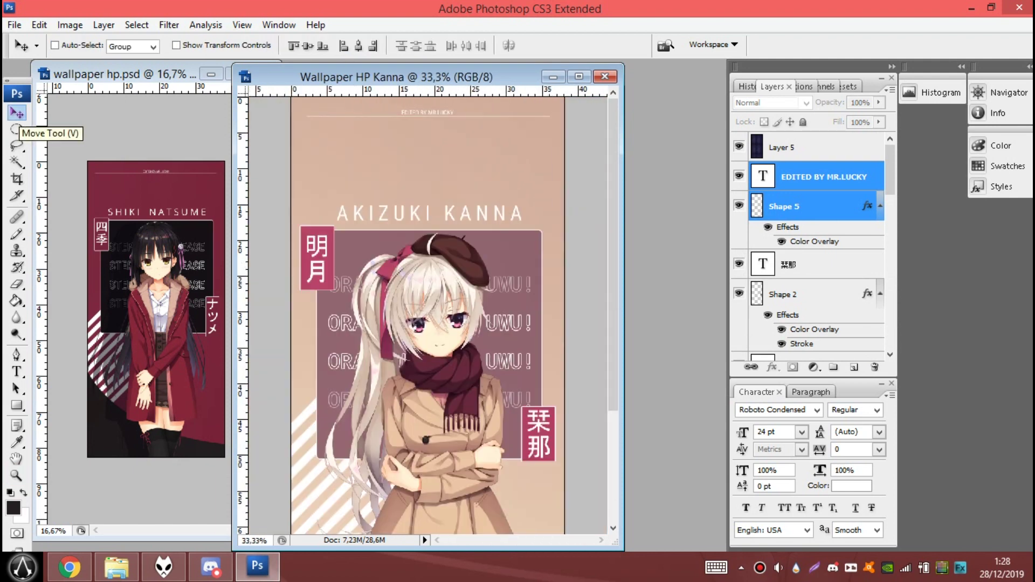
key("Down")
key("Down")
key("Down")
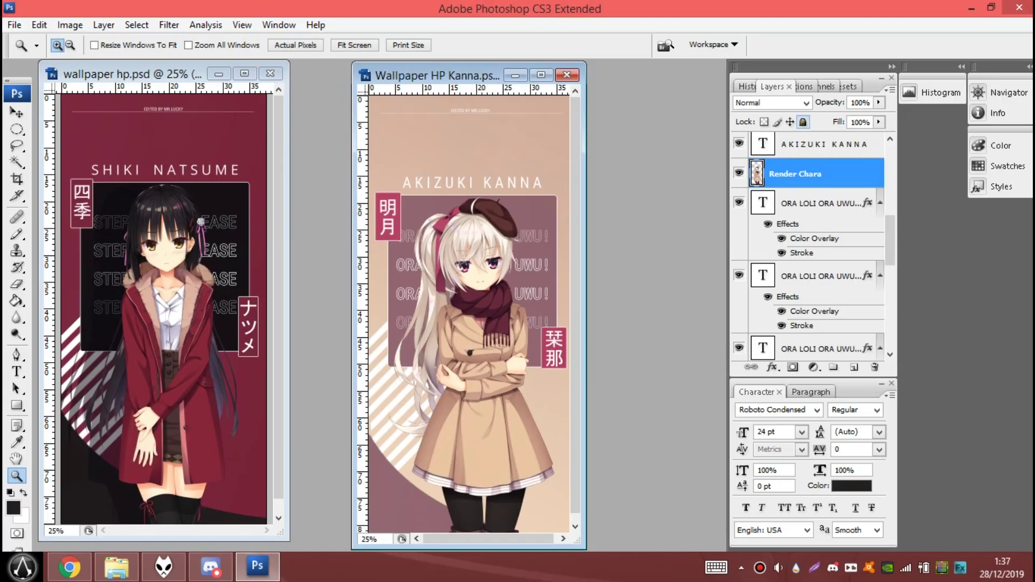
Duplicate the Render Chara layer and move the copy beneath the original
right_click(808, 173)
left_click(862, 213)
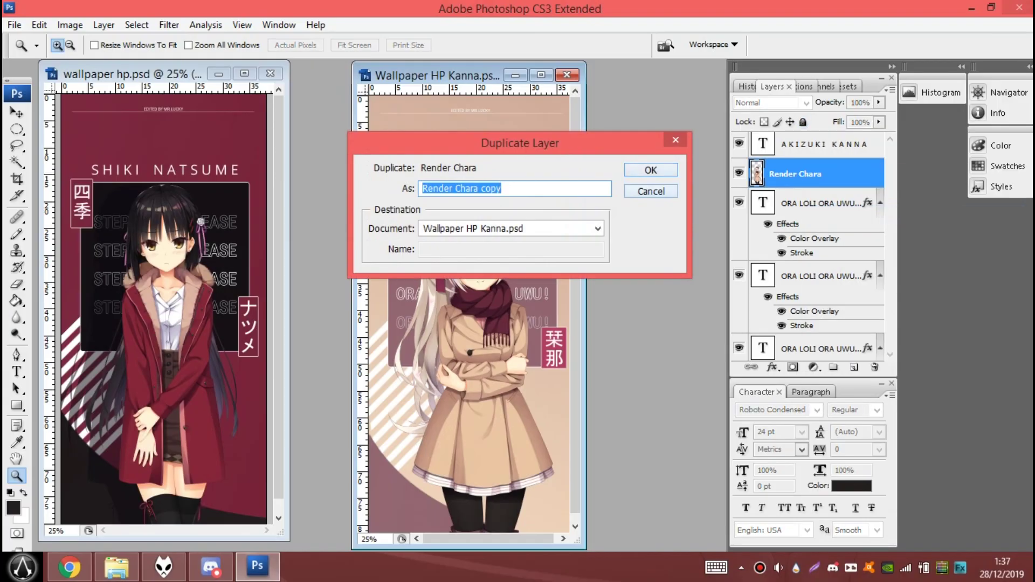
key("Return")
key("v")
key("ctrl+bracketleft")
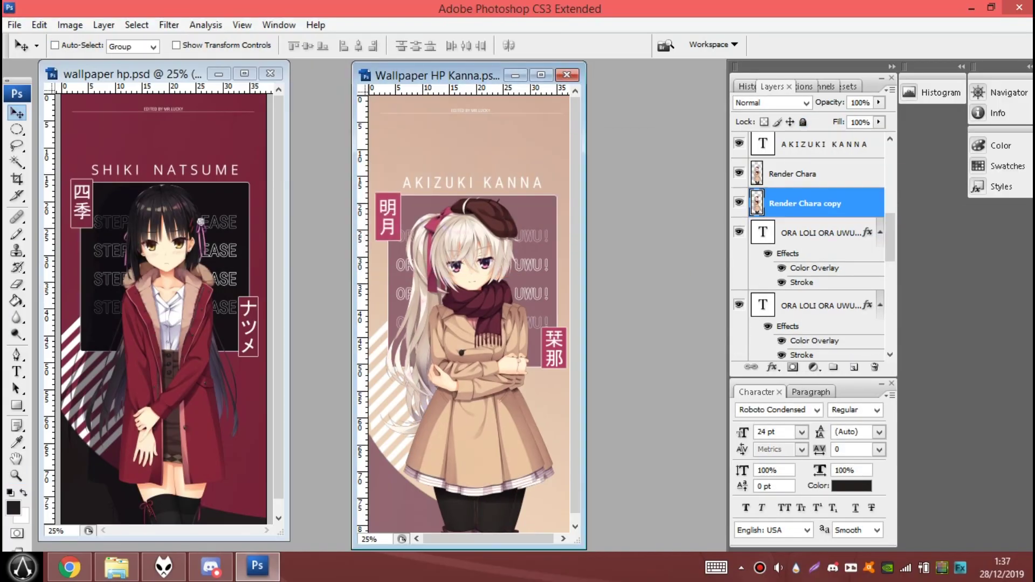
Give the Render Chara copy a black Color Overlay layer style
right_click(797, 200)
left_click(824, 218)
left_click(644, 324)
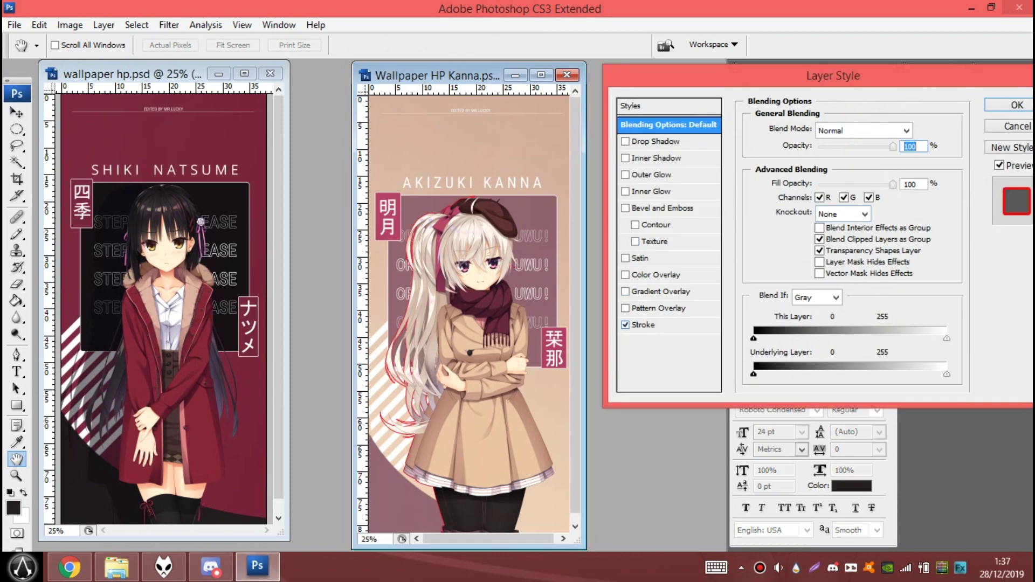
left_click(625, 325)
left_click(656, 275)
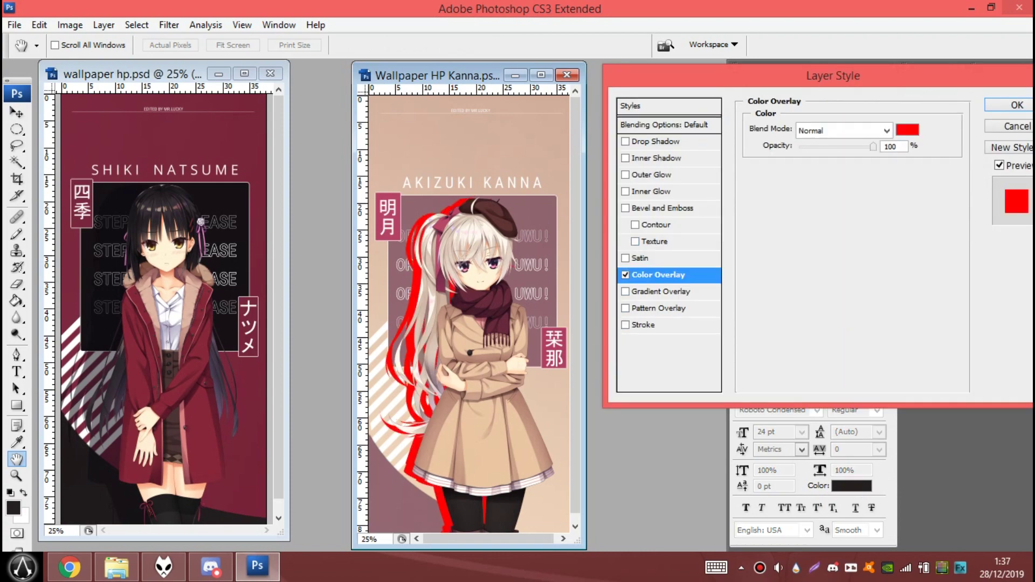
left_click(907, 127)
left_click(655, 291)
key("Return")
key("Return")
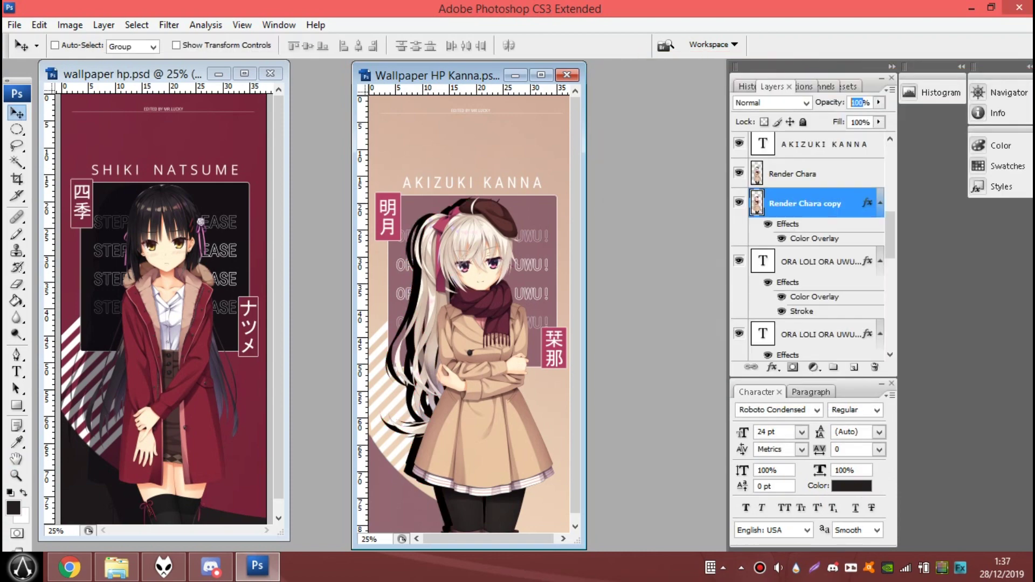
Set the shadow copy to 25% opacity and nudge it slightly left
type("25")
key("BackSpace")
key("BackSpace")
type("50")
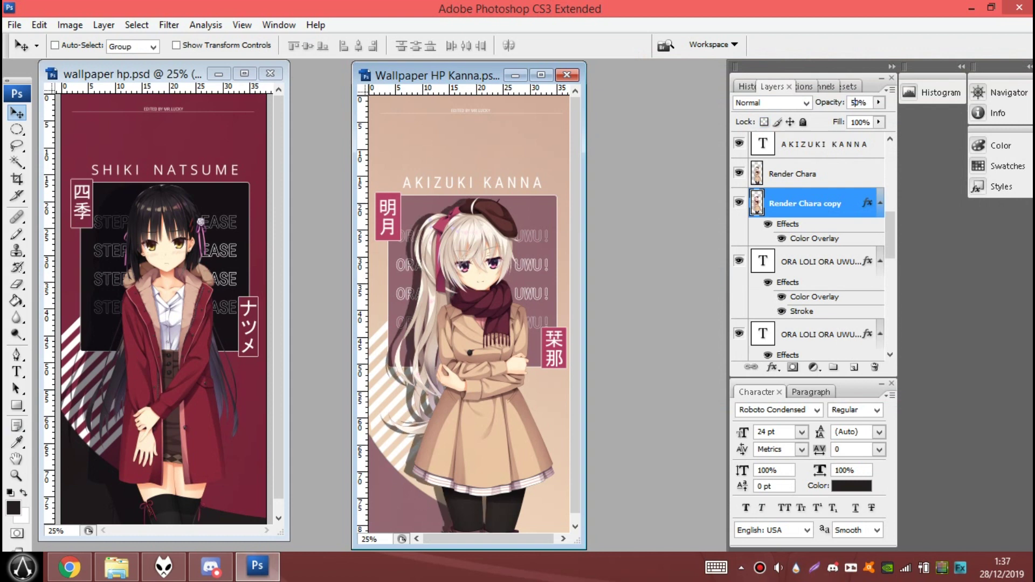
type("25")
key("Delete")
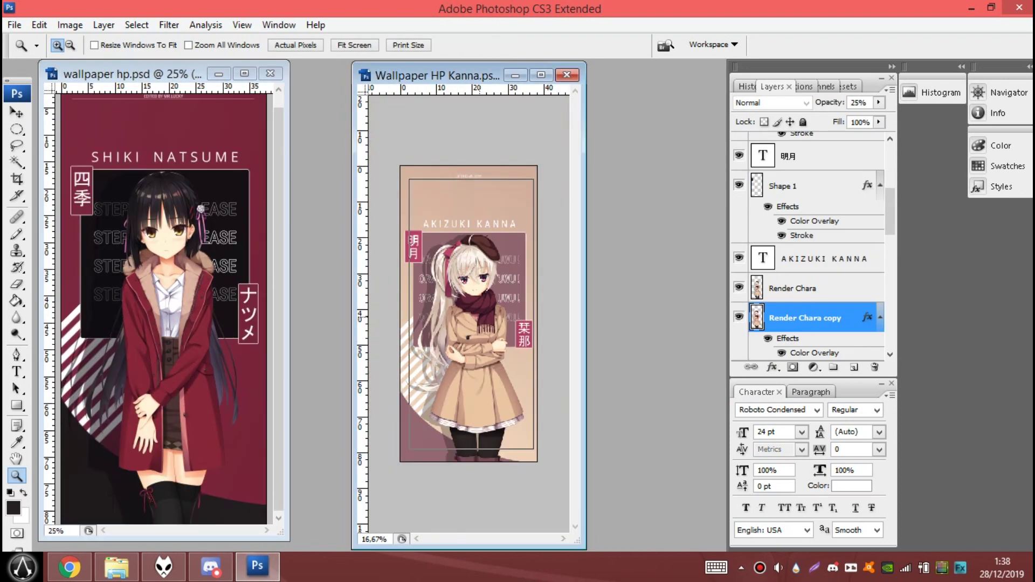
key("ctrl+plus")
left_click(17, 112)
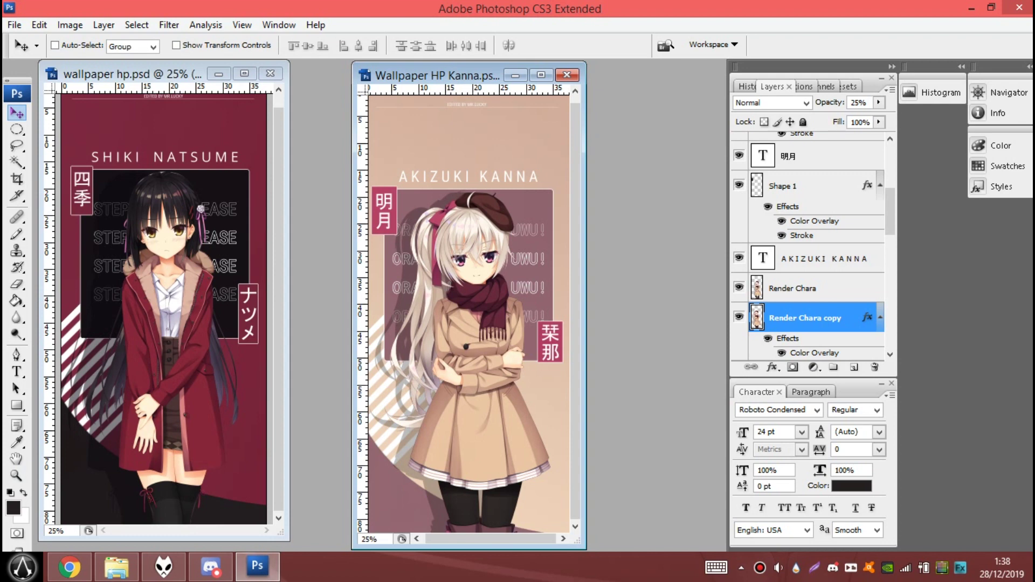
key("shift+Left")
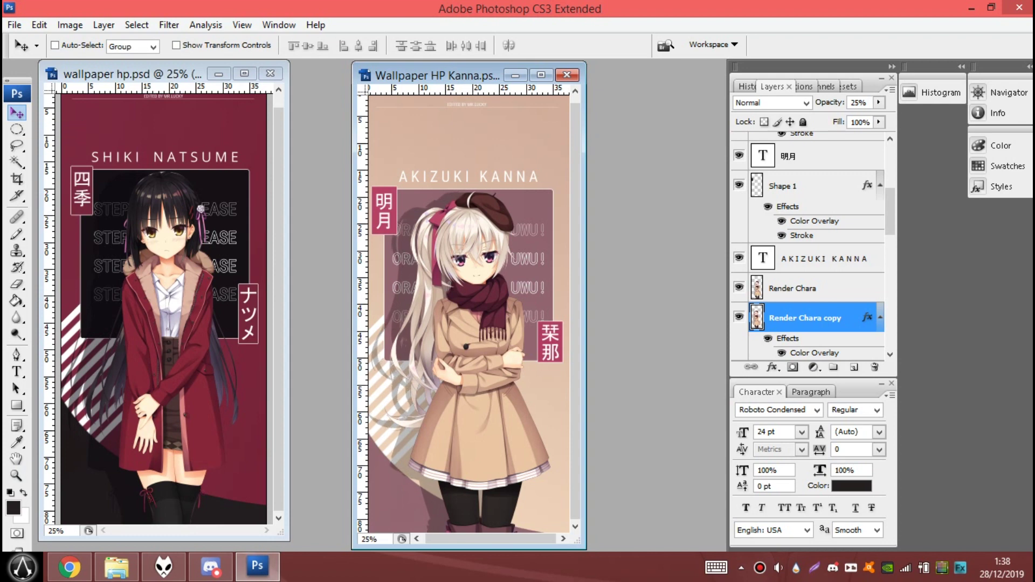
key("z")
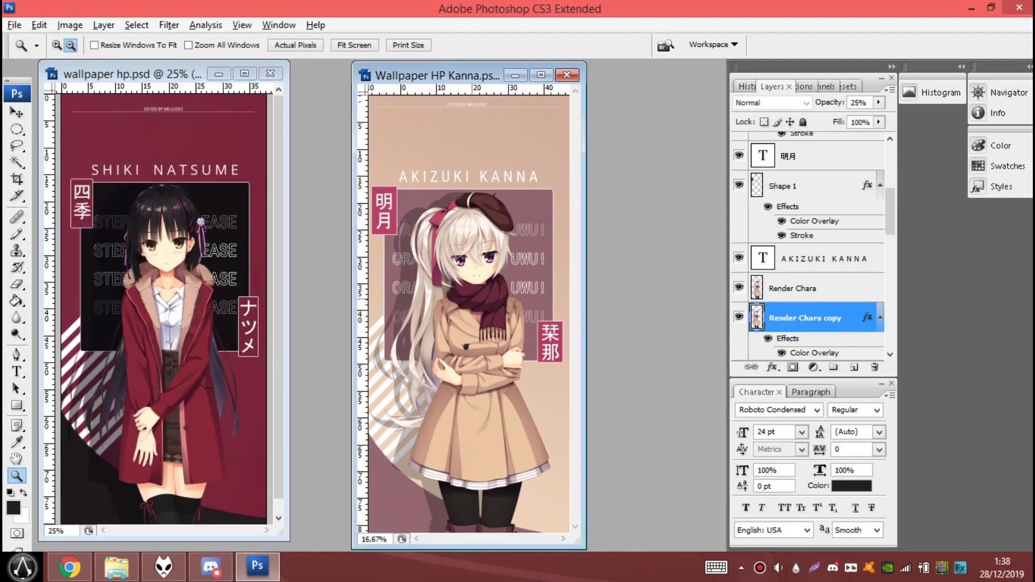
Save the wallpaper in PNG format over Final.png, confirming replace and PNG options
key("alt+f")
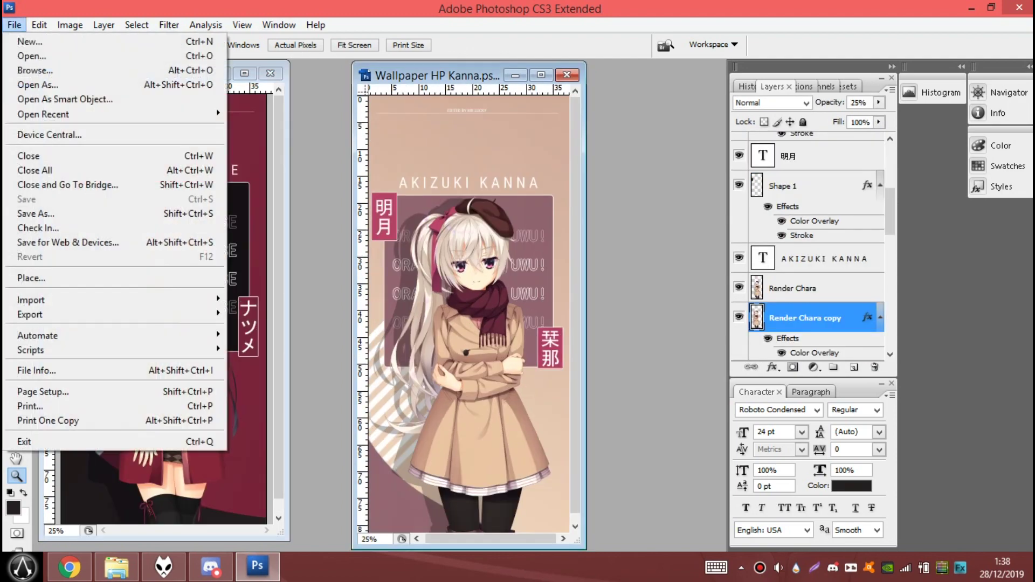
key("a")
left_click(711, 326)
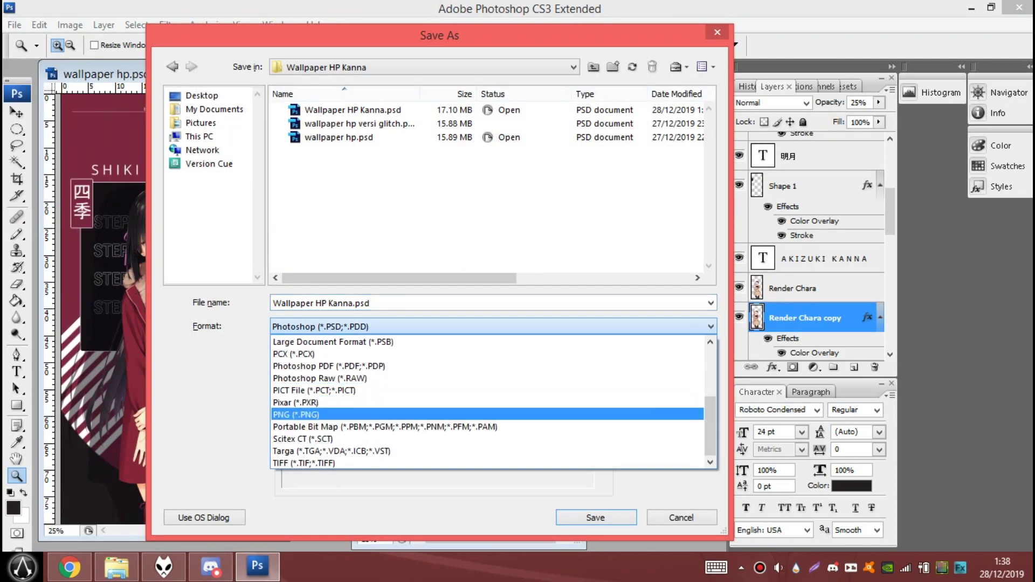
left_click(323, 137)
key("Return")
key("Return")
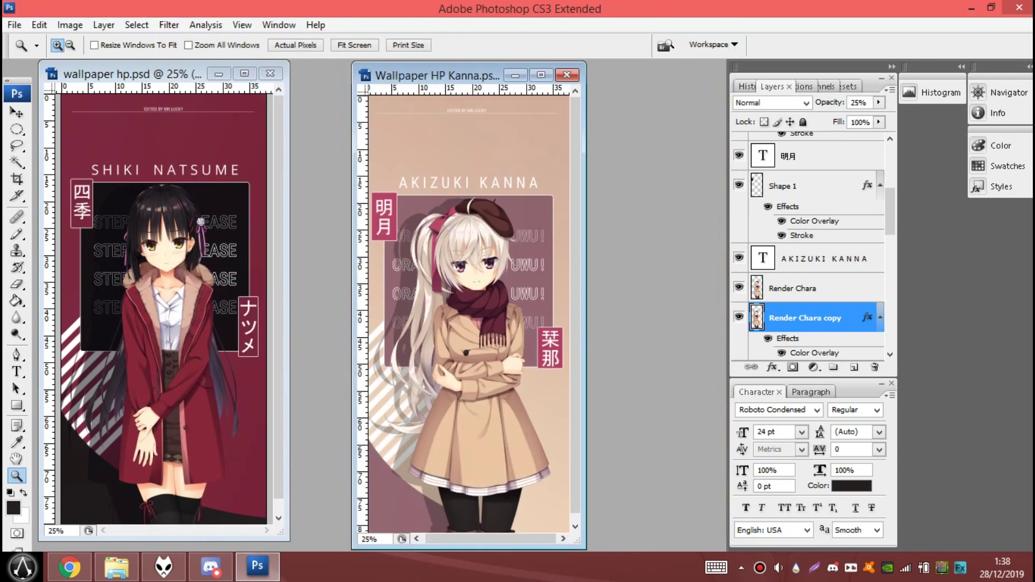
key("Return")
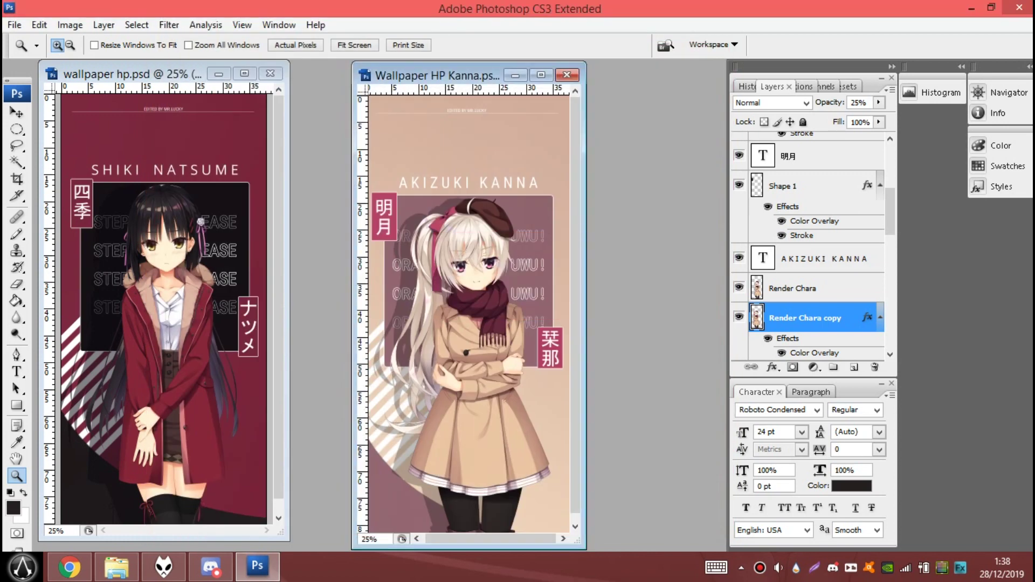